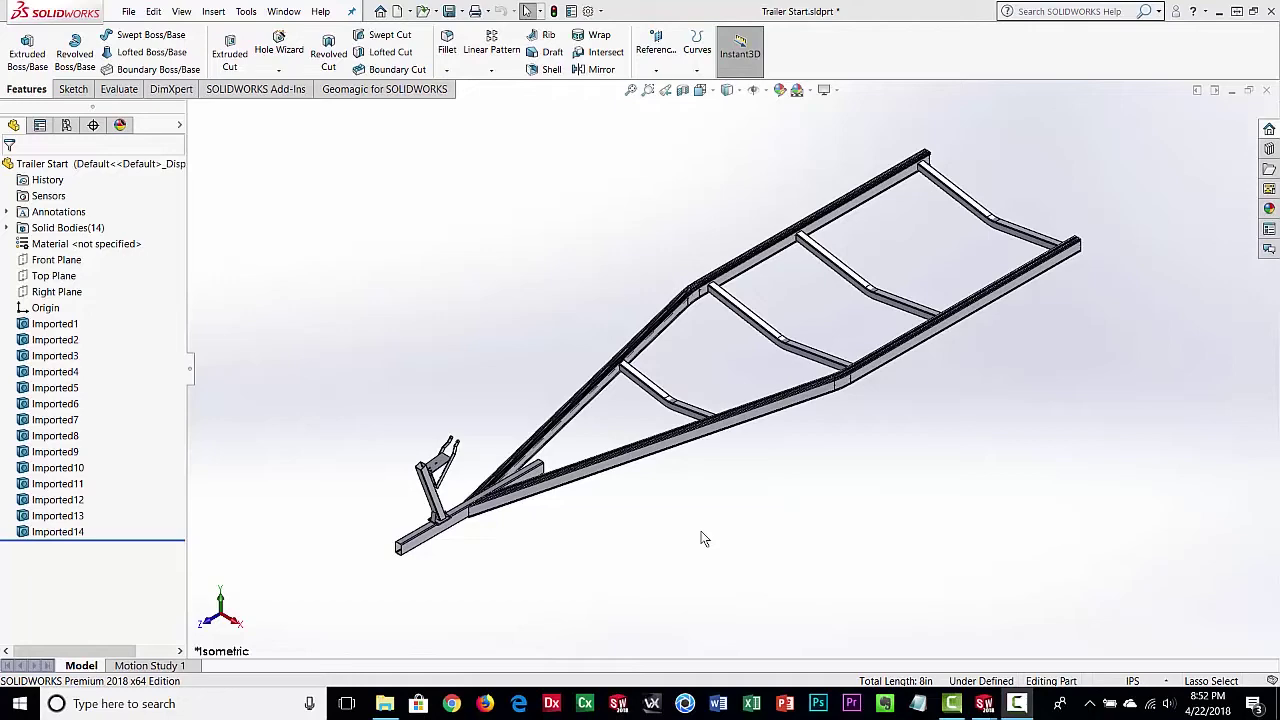
Step: Examine the trailer frame, its side rails and its bent cross members from several angles
{"action": "middle_click_drag", "start_coordinate": [702, 526], "coordinate": [704, 494]}
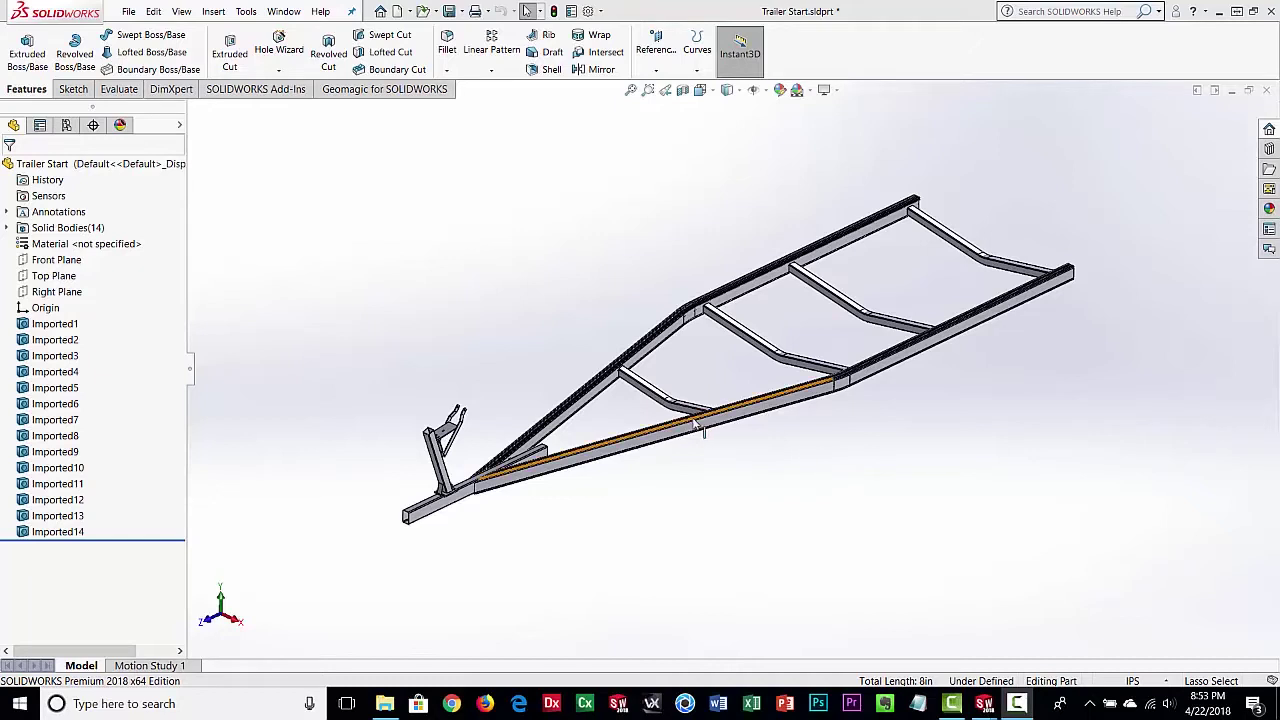
{"action": "left_click", "coordinate": [436, 91]}
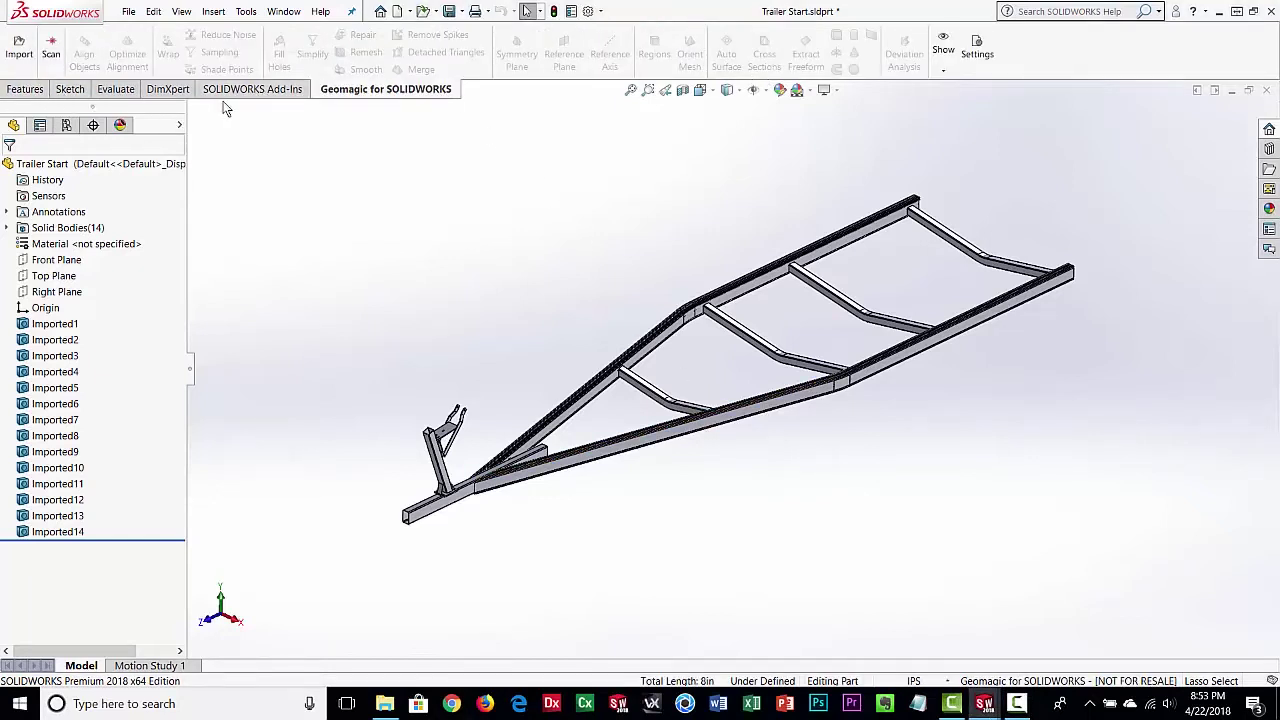
{"action": "left_click", "coordinate": [70, 90]}
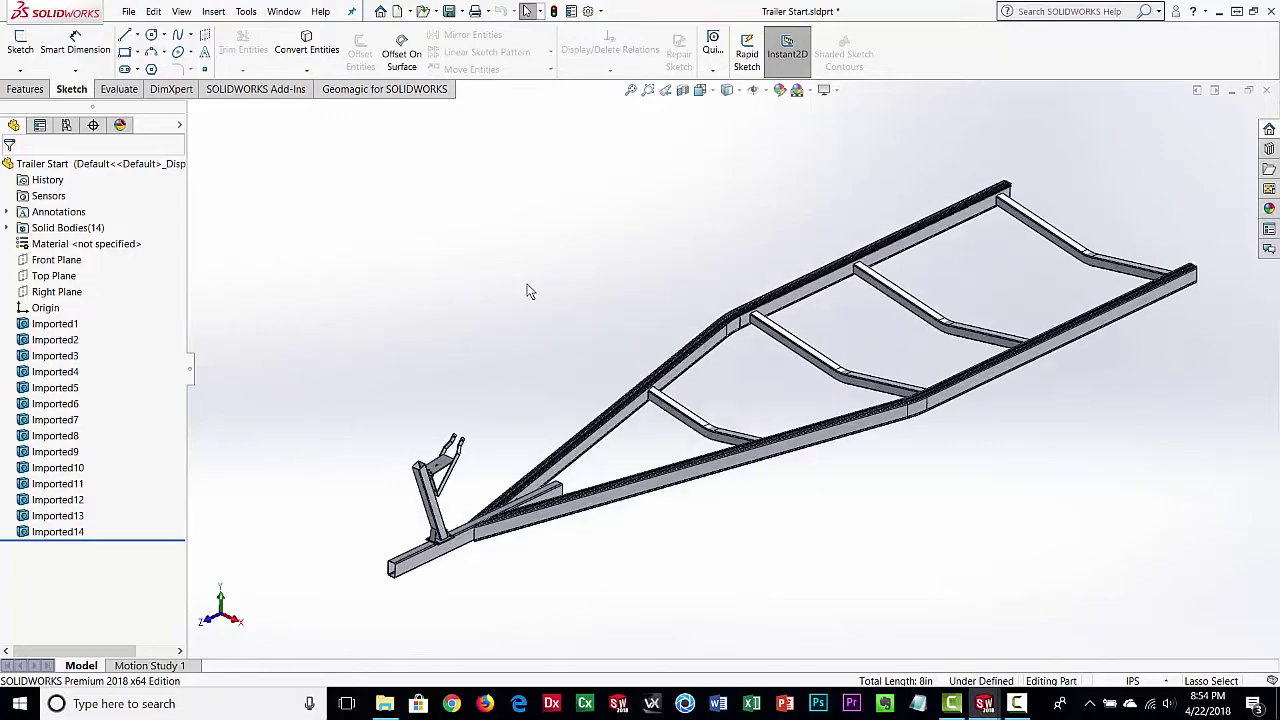
{"action": "mouse_move", "coordinate": [740, 397]}
{"action": "middle_mouse_down"}
{"action": "mouse_move", "coordinate": [719, 310]}
{"action": "mouse_move", "coordinate": [755, 331]}
{"action": "mouse_move", "coordinate": [731, 380]}
{"action": "mouse_move", "coordinate": [737, 400]}
{"action": "middle_mouse_up"}
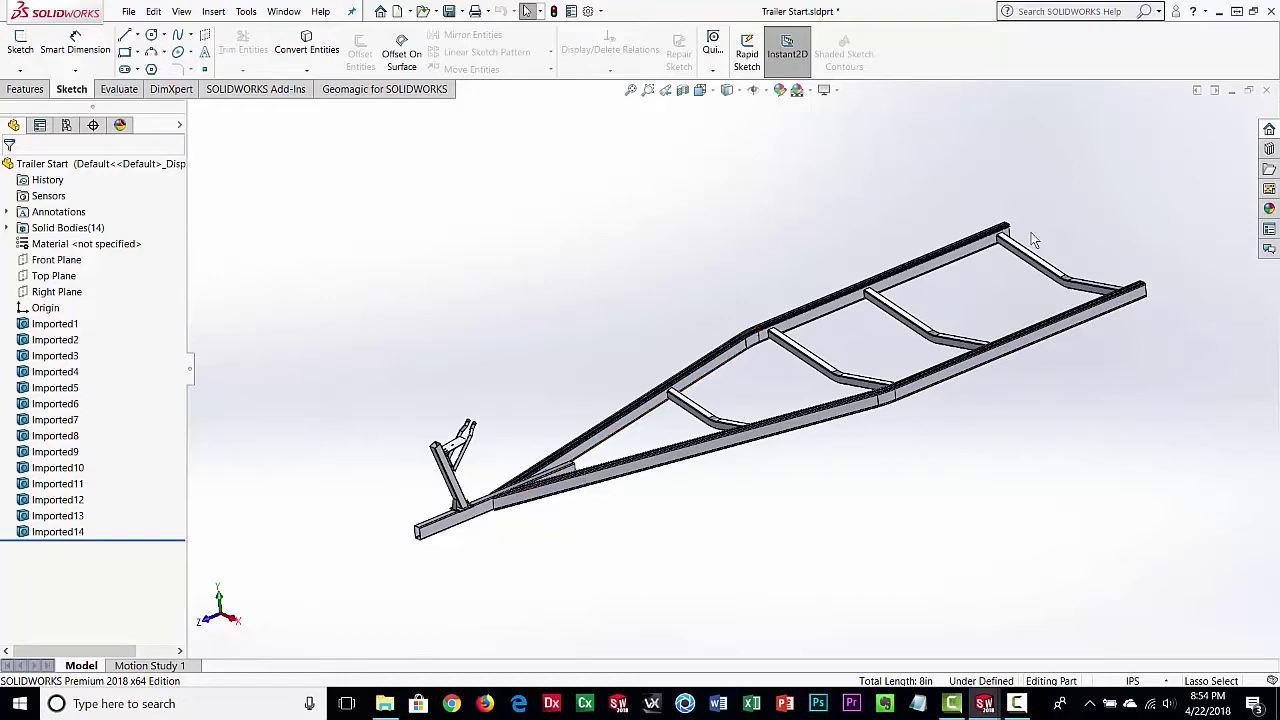
{"action": "mouse_move", "coordinate": [876, 357]}
{"action": "middle_mouse_down"}
{"action": "mouse_move", "coordinate": [875, 395]}
{"action": "mouse_move", "coordinate": [889, 311]}
{"action": "mouse_move", "coordinate": [868, 373]}
{"action": "mouse_move", "coordinate": [876, 362]}
{"action": "middle_mouse_up"}
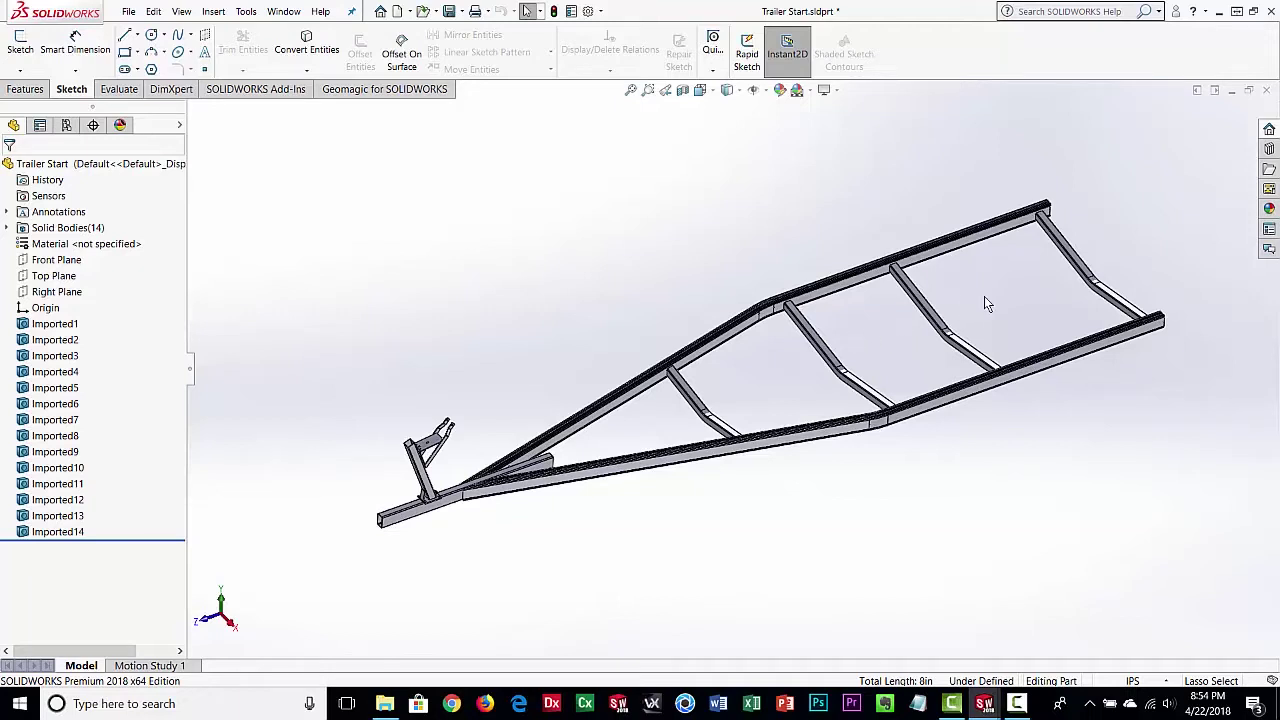
{"action": "middle_click_drag", "start_coordinate": [892, 358], "coordinate": [894, 338]}
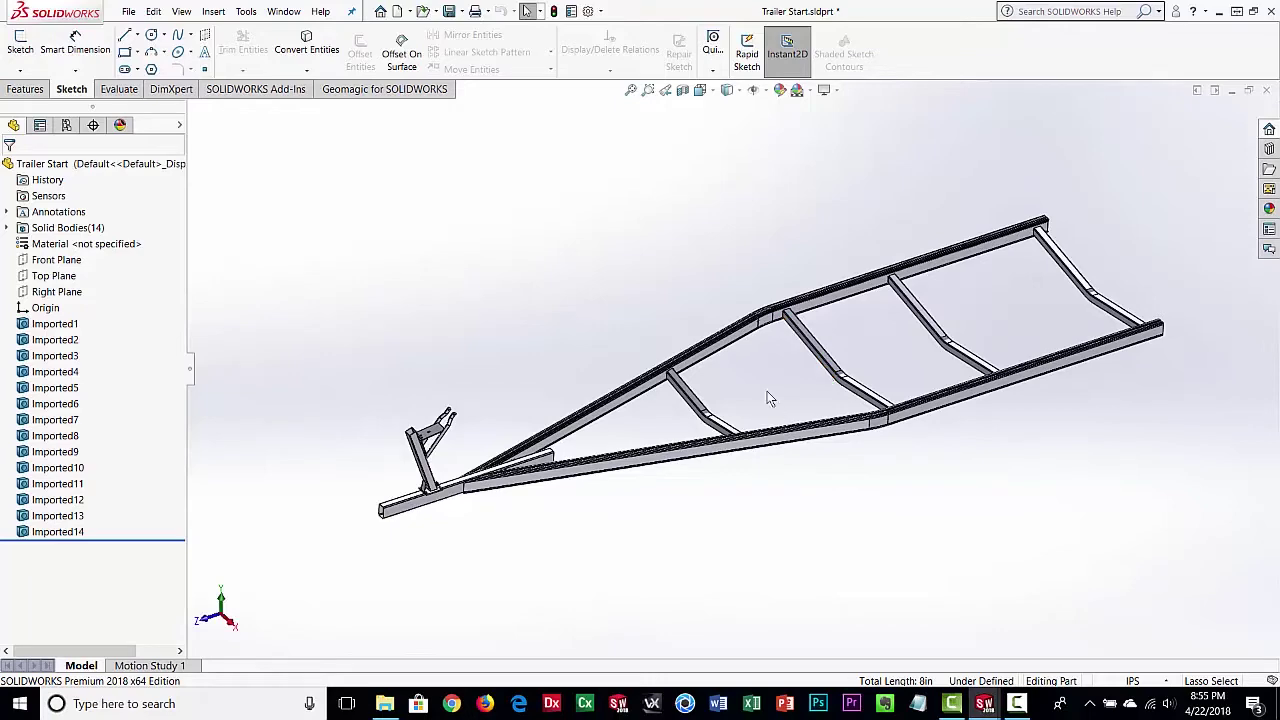
{"action": "middle_click_drag", "start_coordinate": [871, 363], "coordinate": [789, 363], "text": "ctrl"}
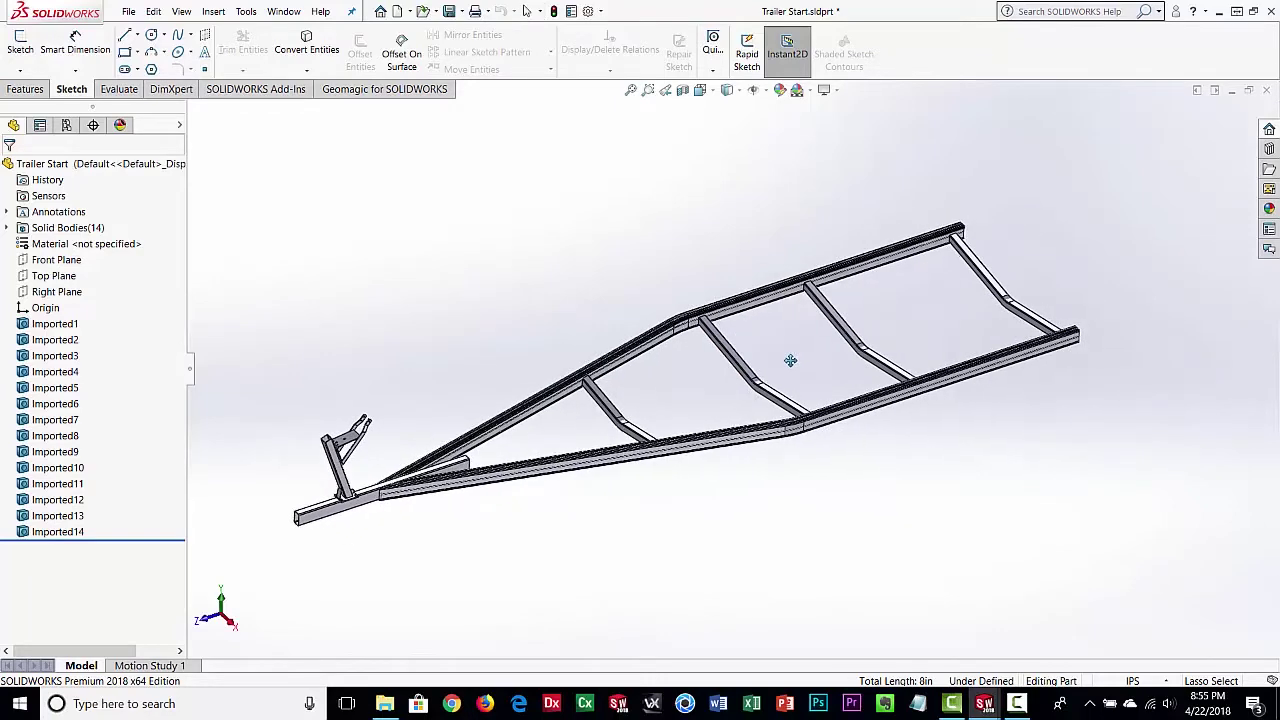
{"action": "middle_click_drag", "start_coordinate": [742, 465], "coordinate": [755, 490]}
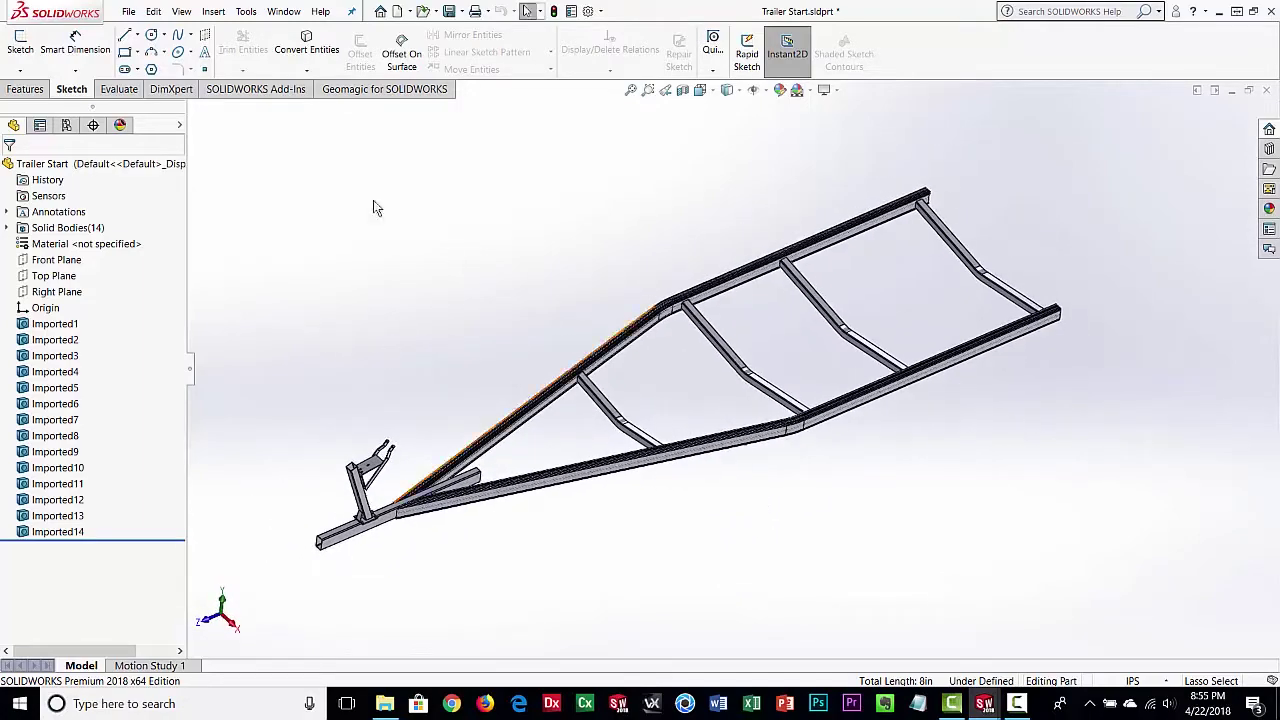
Step: Import the mesh file Boat 3D Scan Data.stl with Geomagic for SOLIDWORKS, using inches as units and a 100% points sampling ratio
{"action": "left_click", "coordinate": [356, 90]}
{"action": "left_click", "coordinate": [19, 48]}
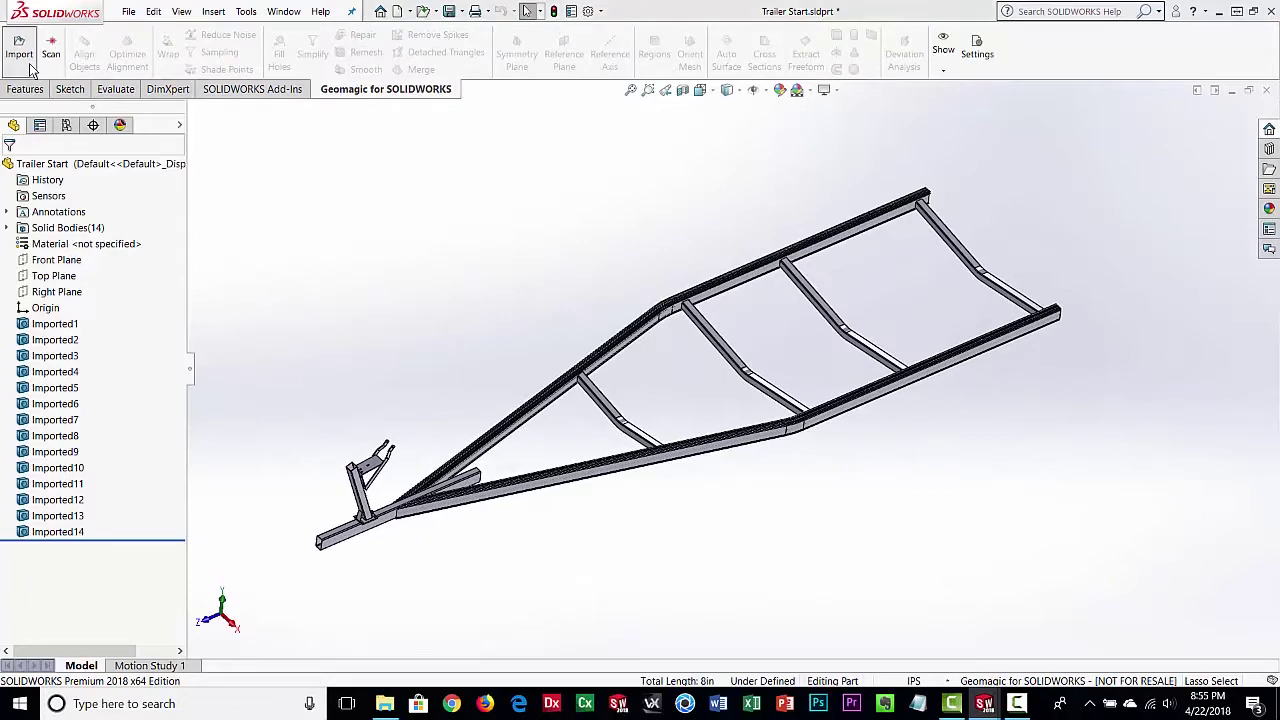
{"action": "left_click", "coordinate": [424, 125]}
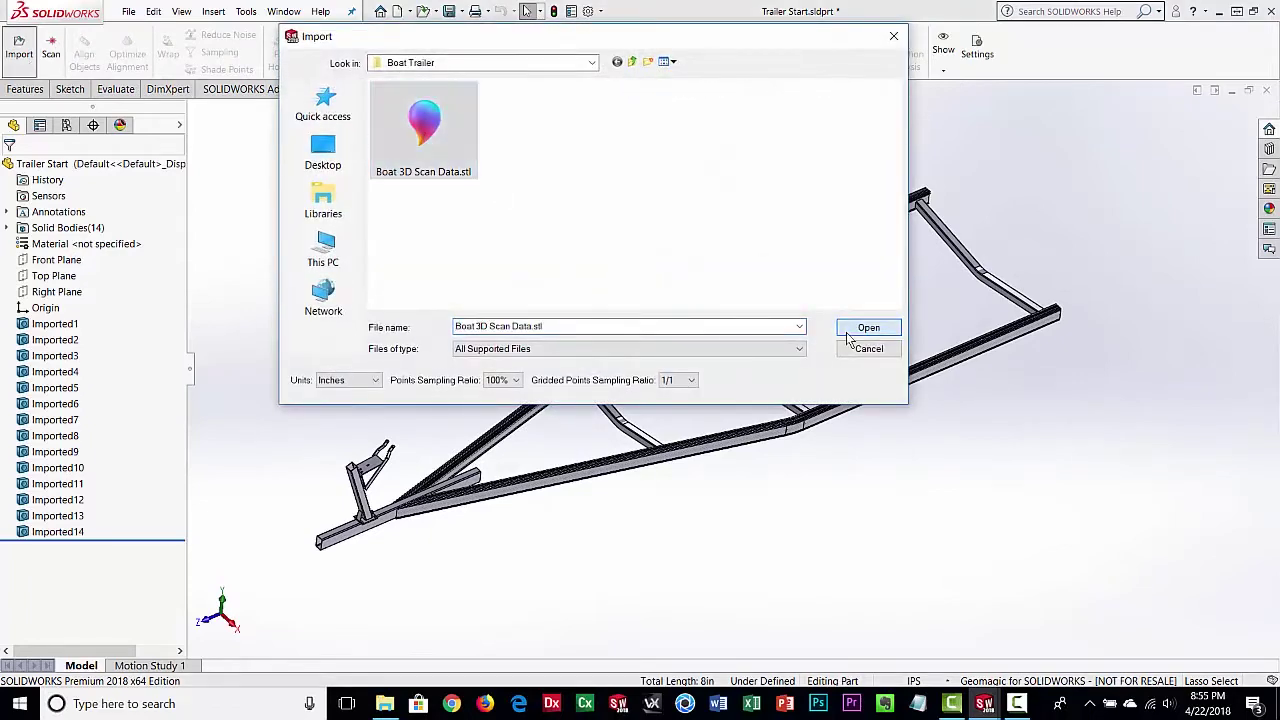
{"action": "left_click", "coordinate": [852, 330]}
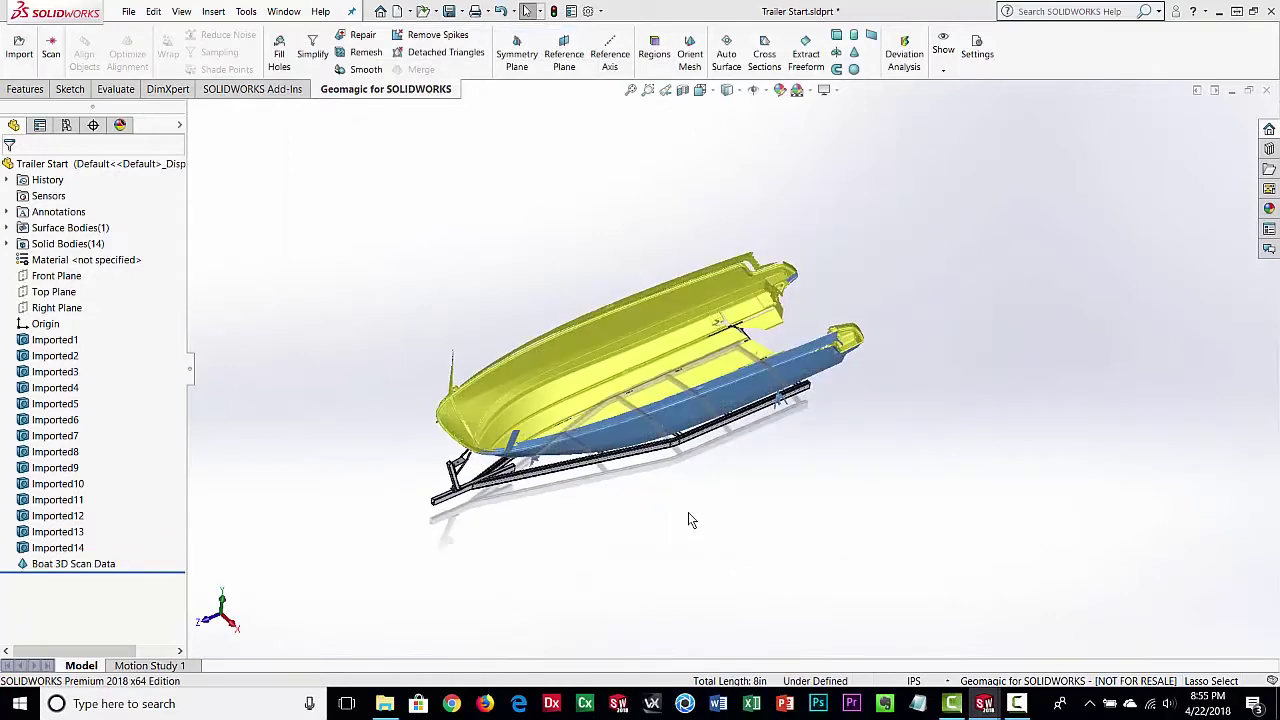
Step: Examine how the scanned boat hull sits on the trailer, from the side, above and the underside at the cross members
{"action": "middle_click_drag", "start_coordinate": [596, 413], "coordinate": [440, 392]}
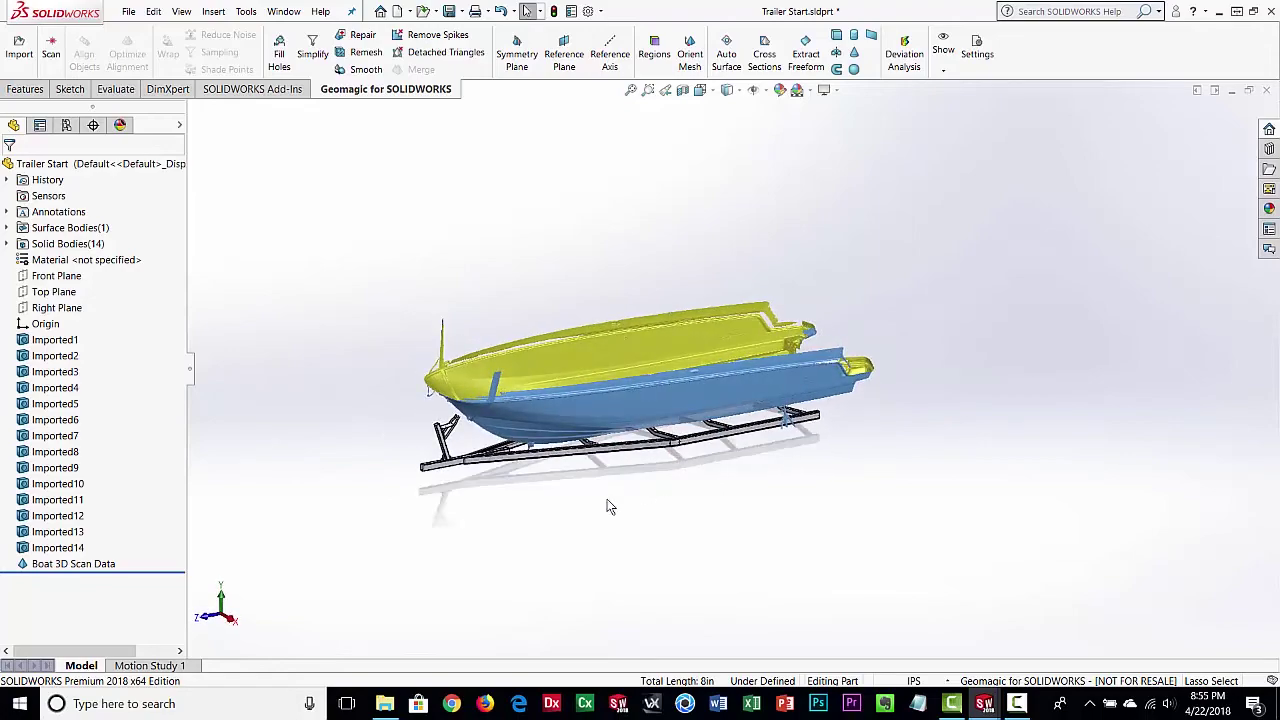
{"action": "scroll", "coordinate": [636, 444], "scroll_direction": "down", "scroll_amount": 5}
{"action": "middle_click_drag", "start_coordinate": [610, 439], "coordinate": [754, 365]}
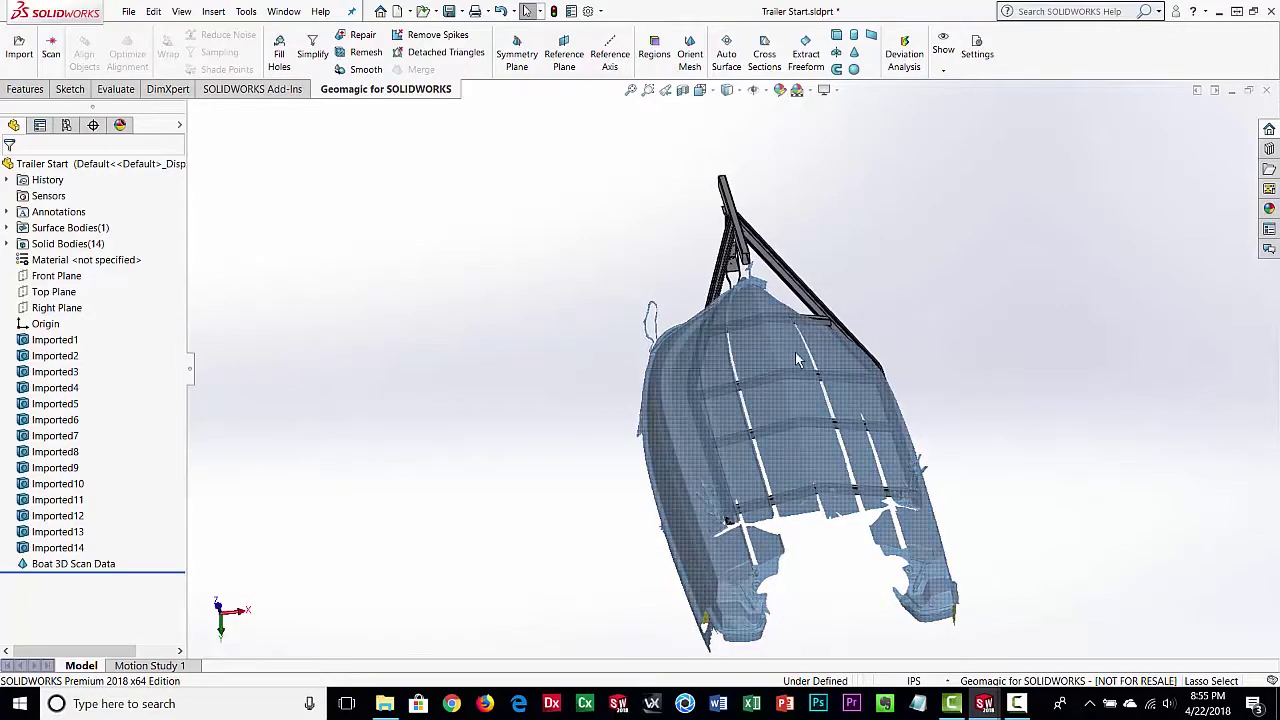
{"action": "middle_click_drag", "start_coordinate": [840, 570], "coordinate": [805, 368]}
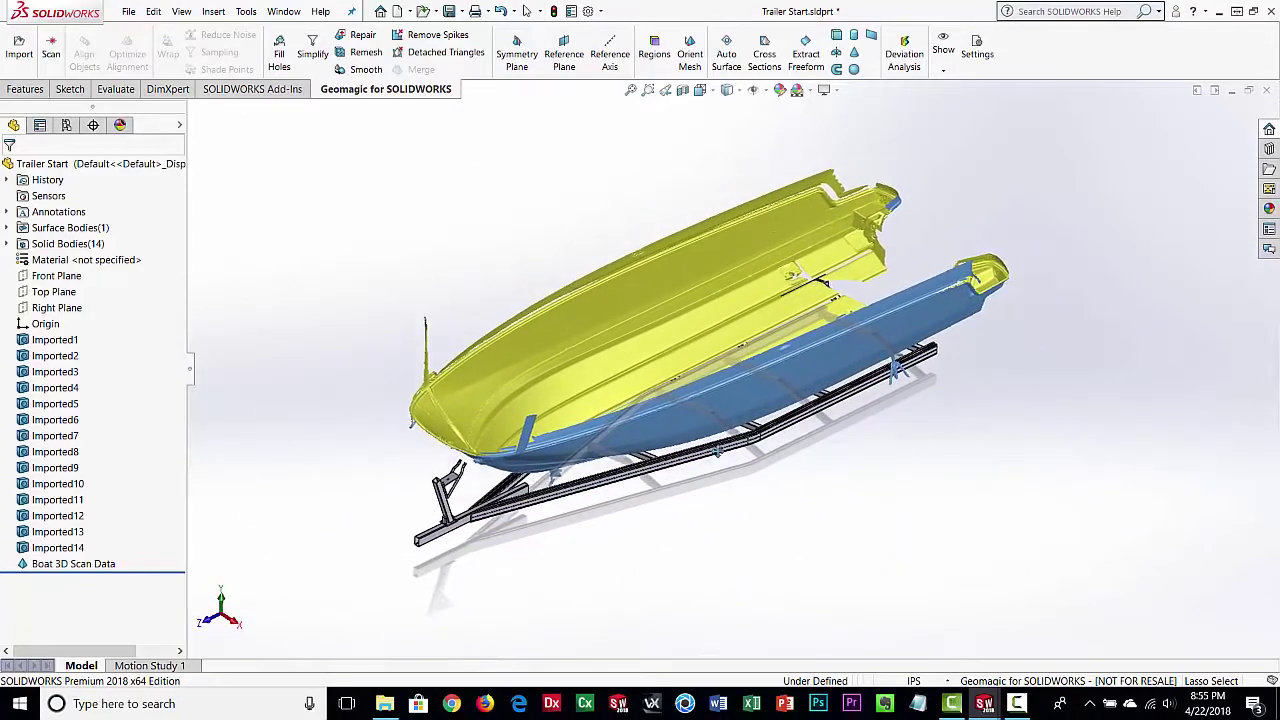
{"action": "scroll", "coordinate": [721, 535], "scroll_direction": "up", "scroll_amount": 1}
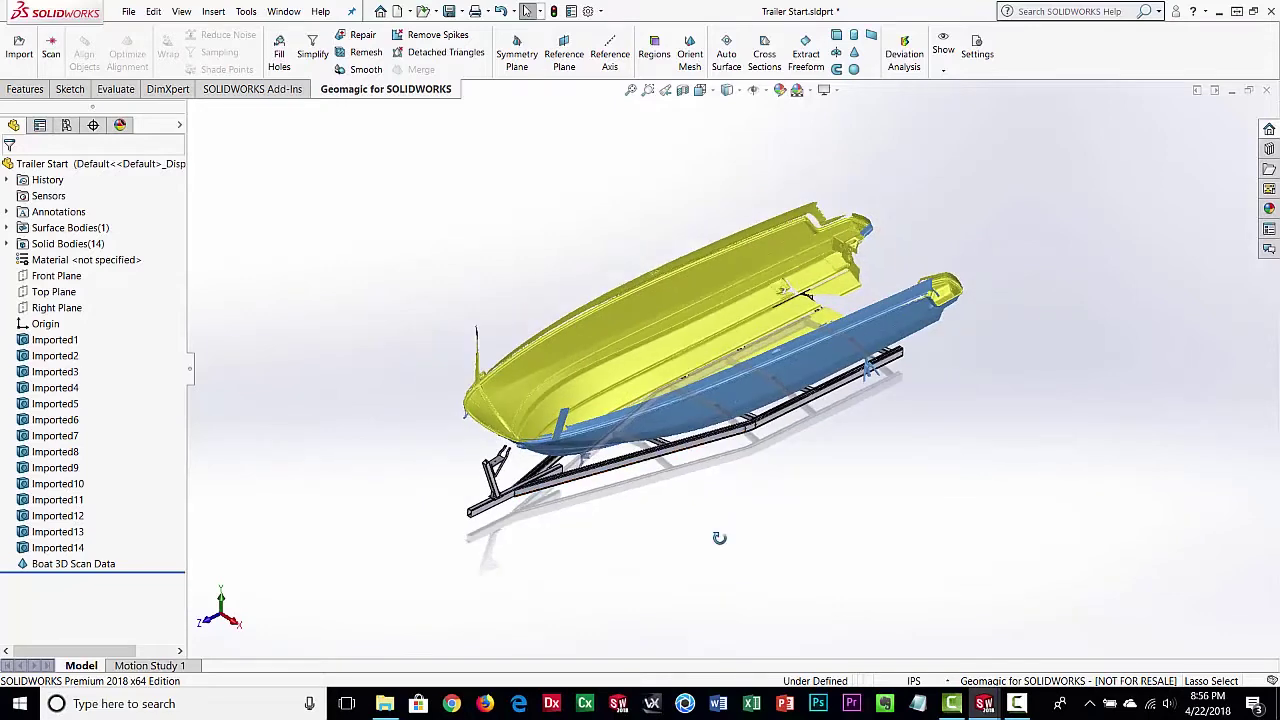
{"action": "scroll", "coordinate": [720, 530], "scroll_direction": "down", "scroll_amount": 2}
{"action": "middle_click_drag", "start_coordinate": [716, 364], "coordinate": [722, 460], "text": "ctrl"}
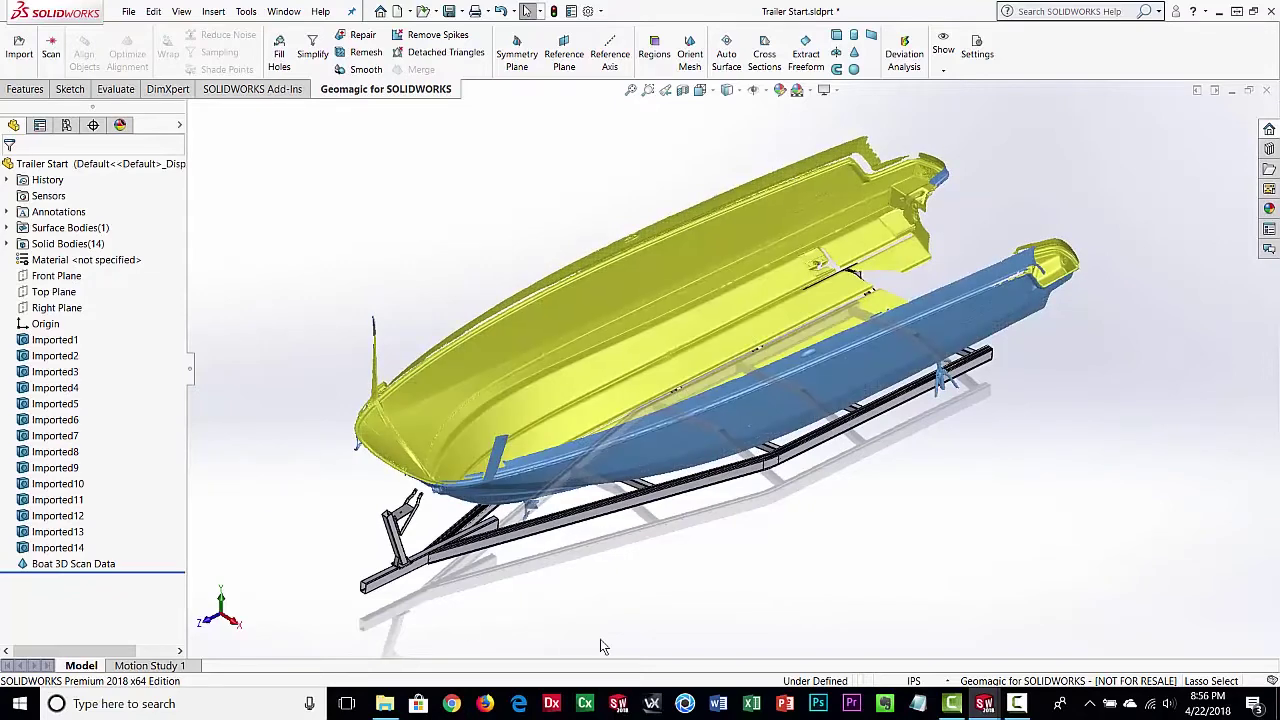
{"action": "middle_click_drag", "start_coordinate": [668, 590], "coordinate": [758, 583]}
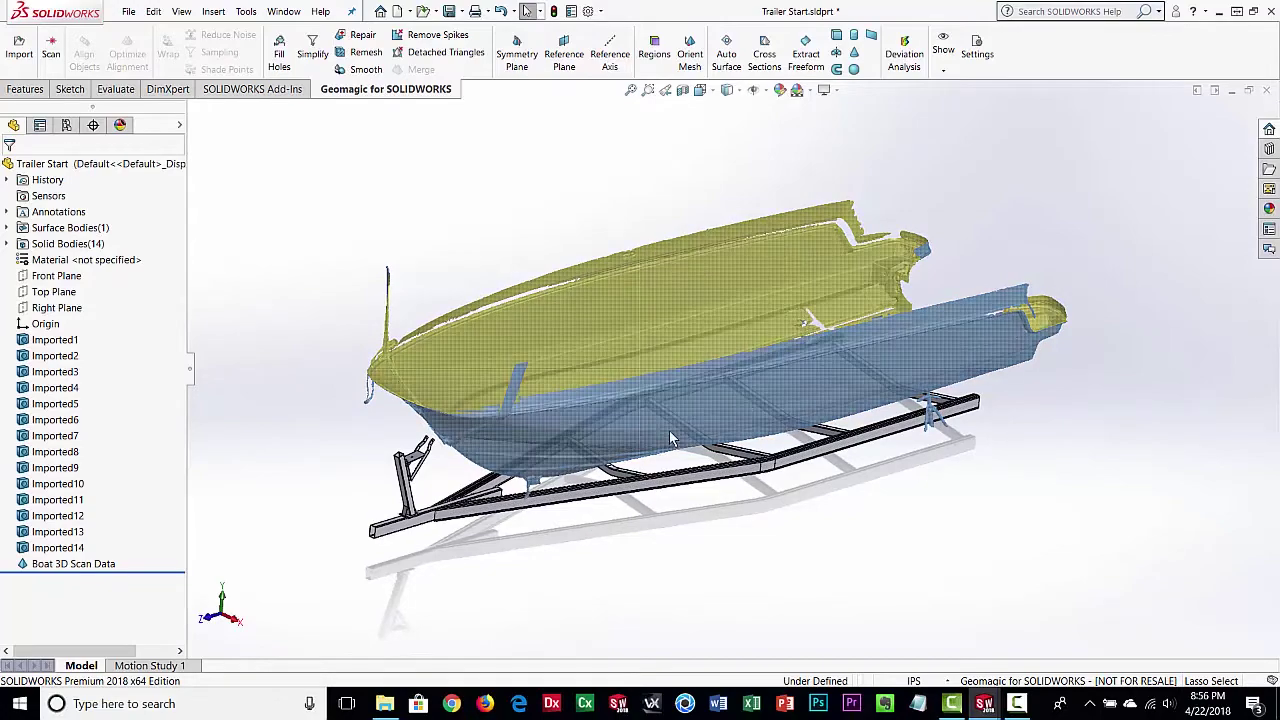
{"action": "middle_click_drag", "start_coordinate": [900, 528], "coordinate": [861, 551]}
{"action": "scroll", "coordinate": [870, 310], "scroll_direction": "down", "scroll_amount": 5}
{"action": "middle_click_drag", "start_coordinate": [740, 390], "coordinate": [845, 335], "text": "ctrl"}
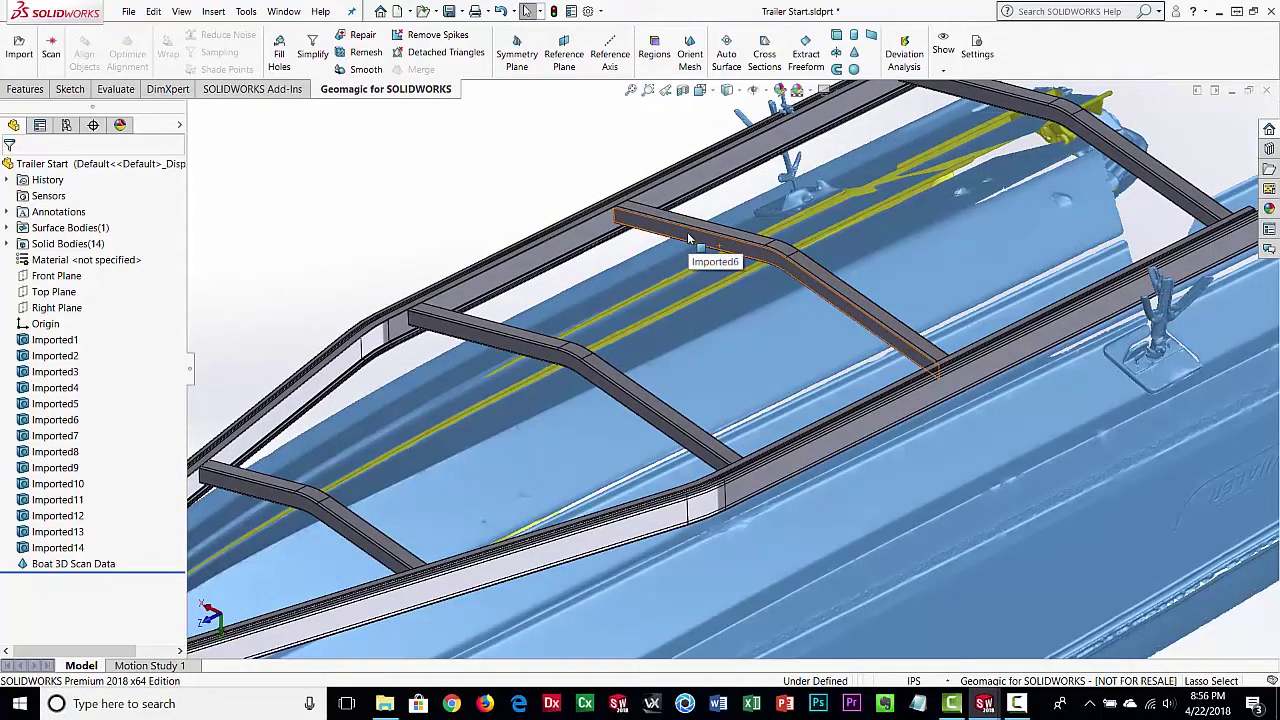
{"action": "scroll", "coordinate": [692, 296], "scroll_direction": "up", "scroll_amount": 6}
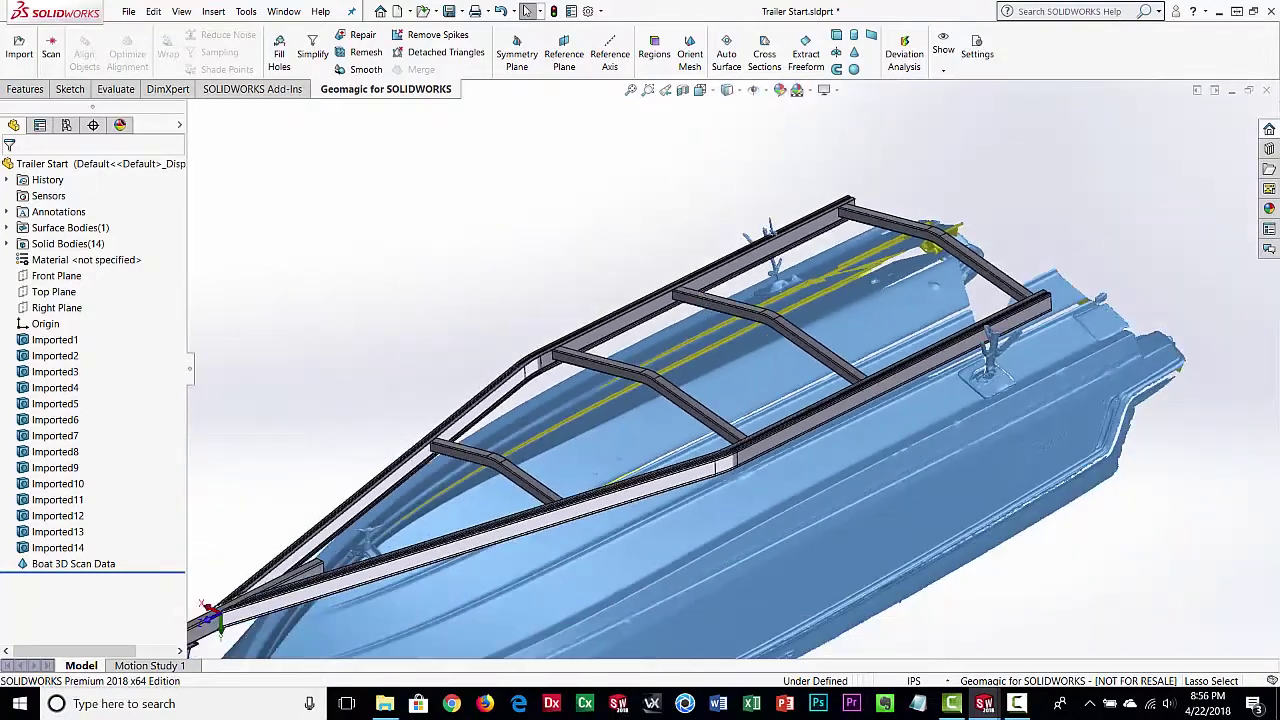
{"action": "left_click", "coordinate": [60, 341]}
{"action": "left_click", "coordinate": [60, 356], "text": "ctrl"}
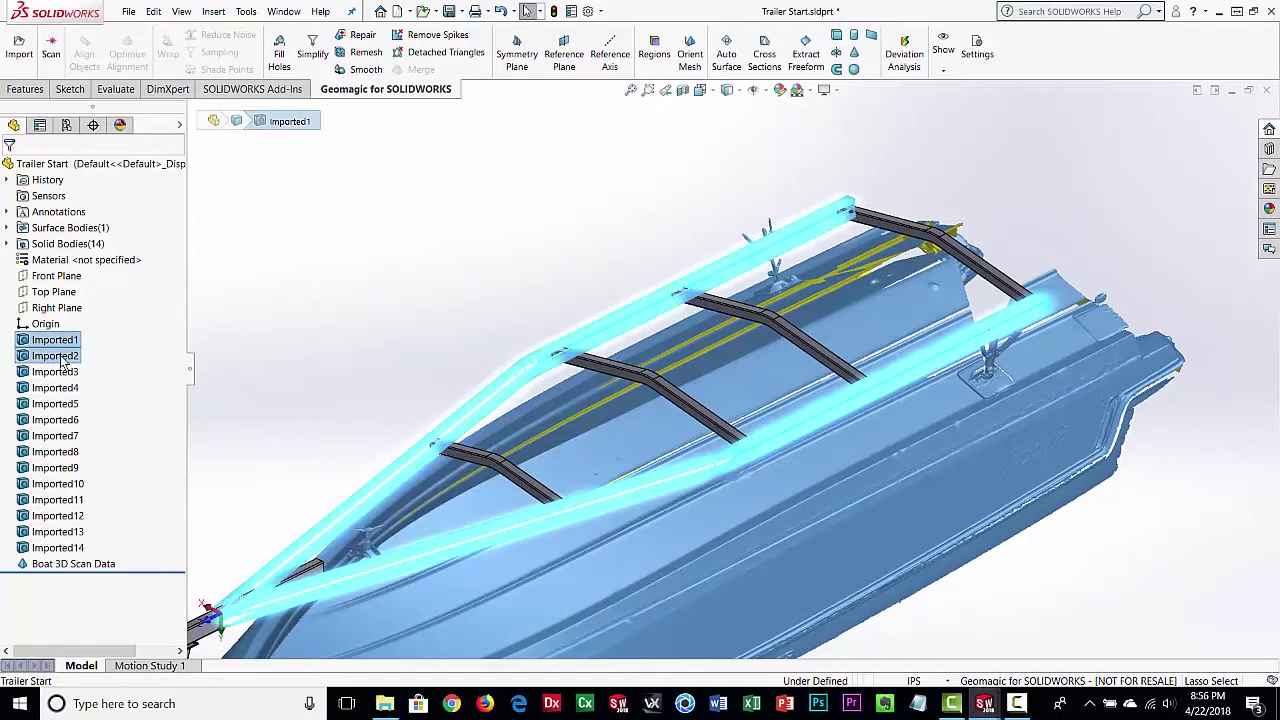
{"action": "left_click", "coordinate": [60, 372], "text": "ctrl"}
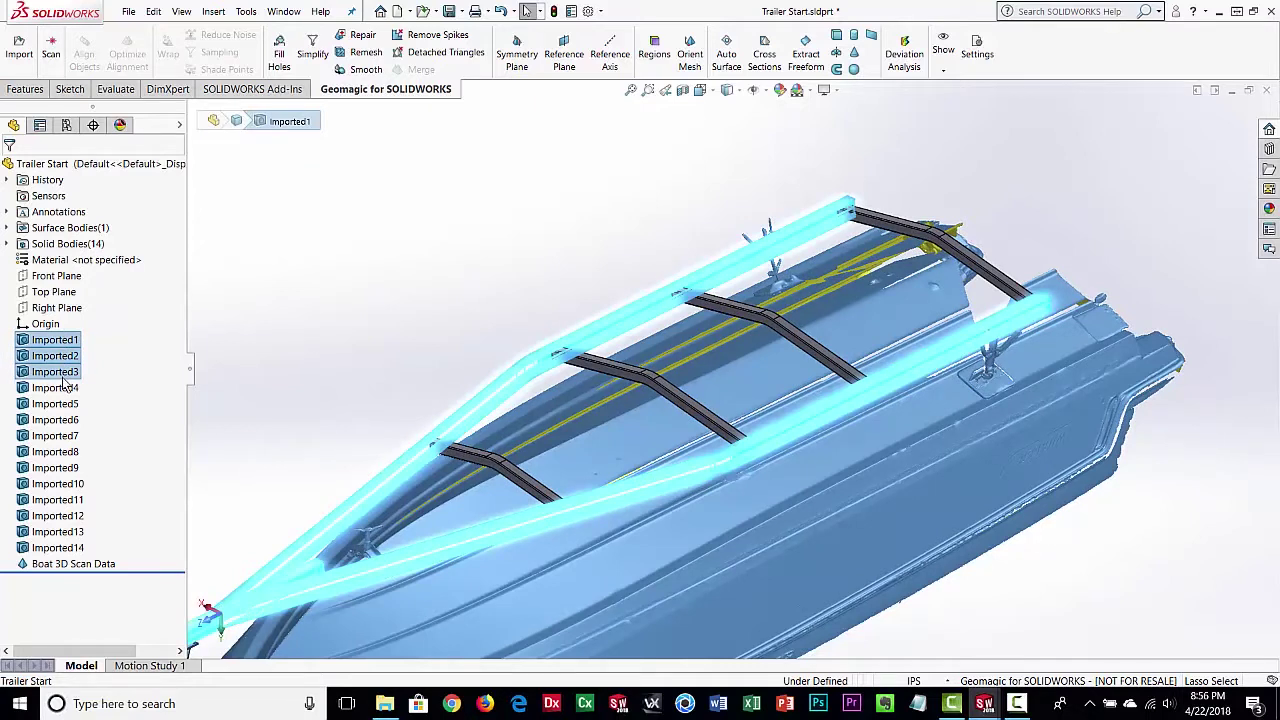
{"action": "left_click", "coordinate": [60, 388], "text": "ctrl"}
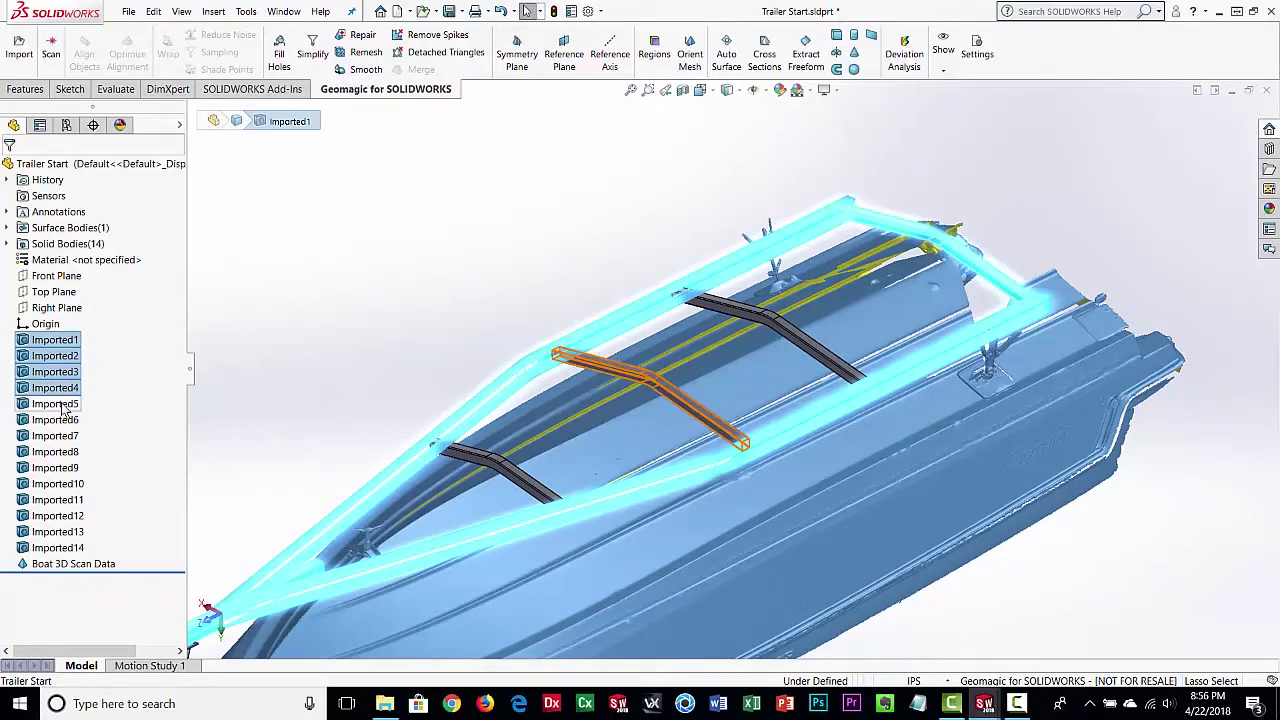
{"action": "left_click", "coordinate": [60, 404], "text": "ctrl"}
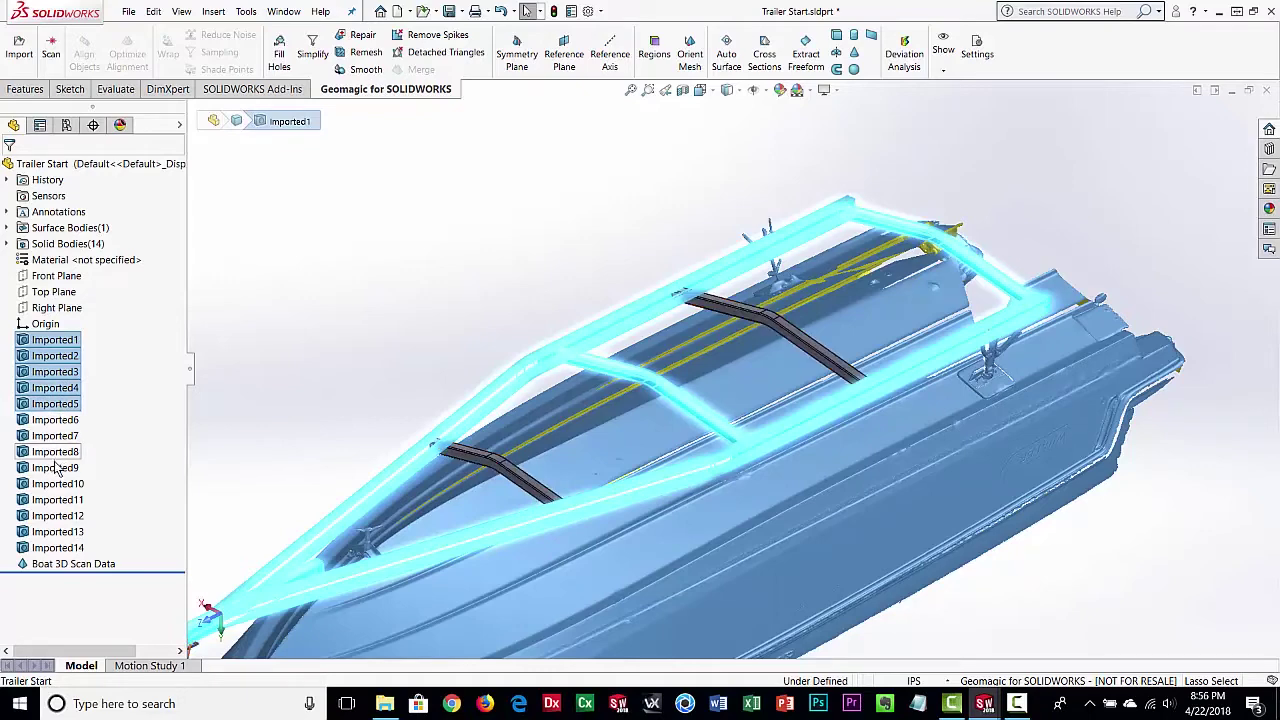
{"action": "left_click", "coordinate": [55, 436], "text": "ctrl"}
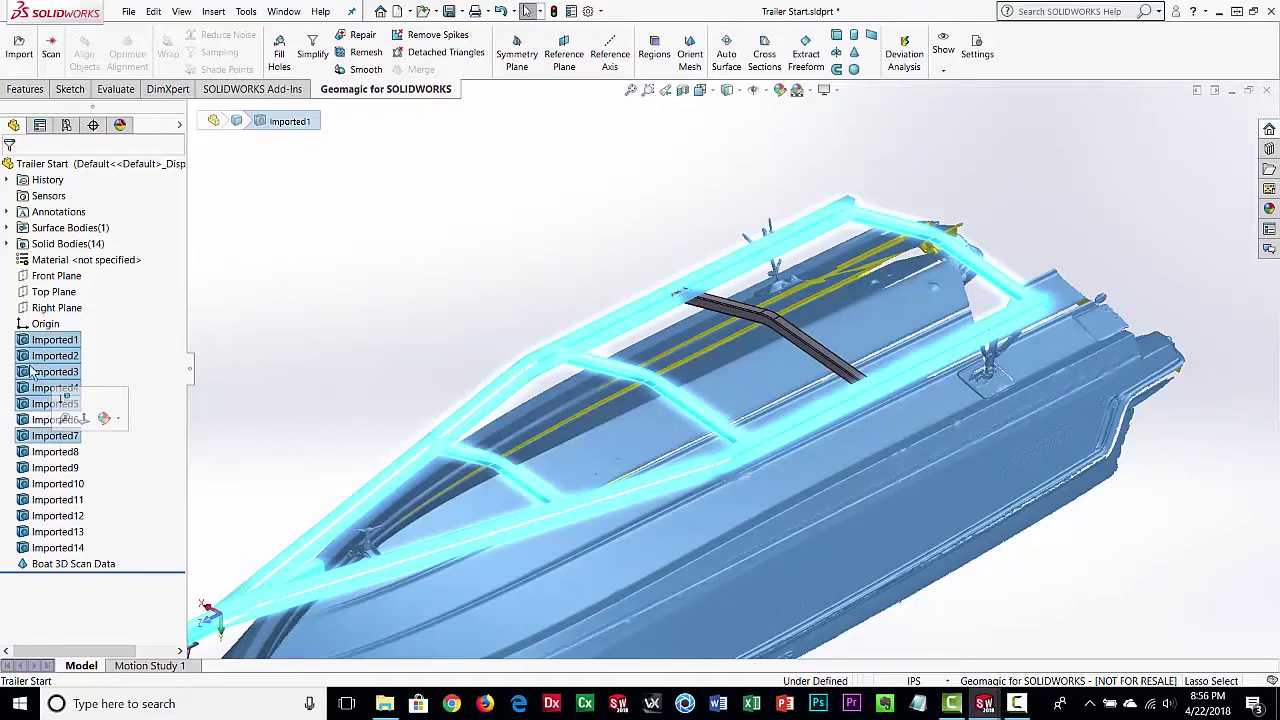
Step: Hide the solid bodies Imported1 to Imported5 and Imported7, leaving the Imported6 cross member shown against the hull
{"action": "left_click", "coordinate": [7, 244]}
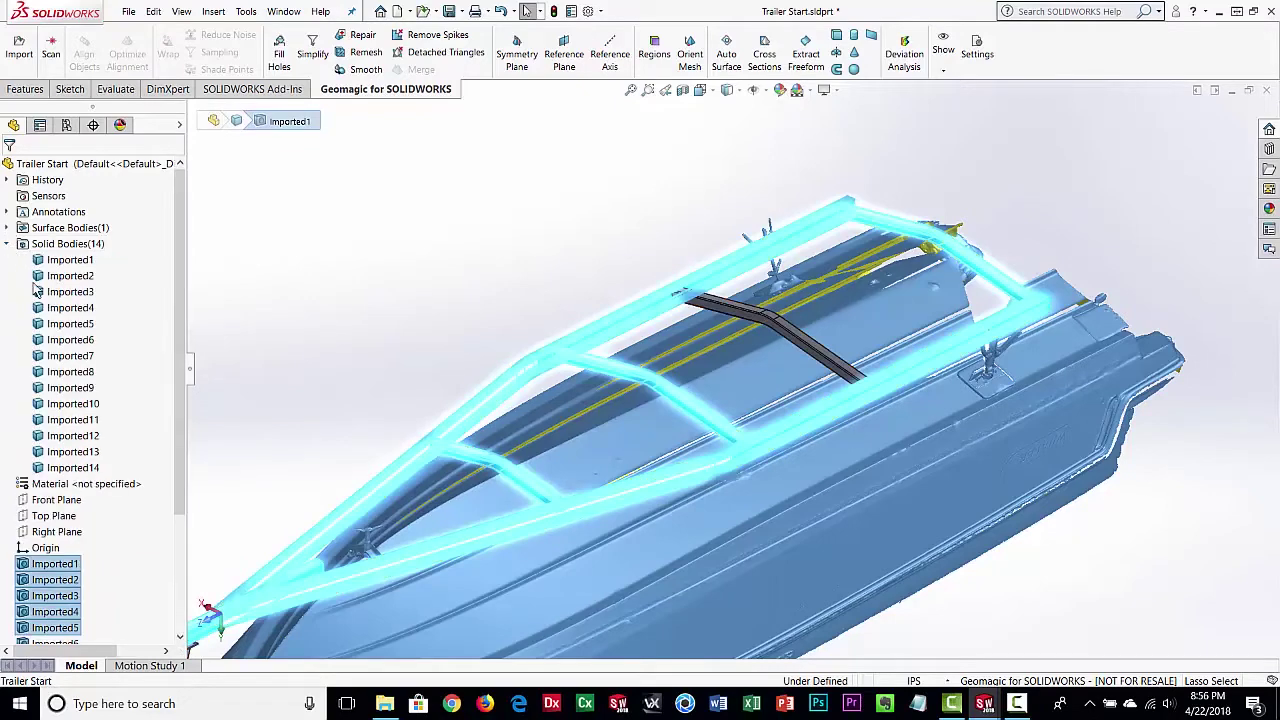
{"action": "left_click", "coordinate": [65, 261]}
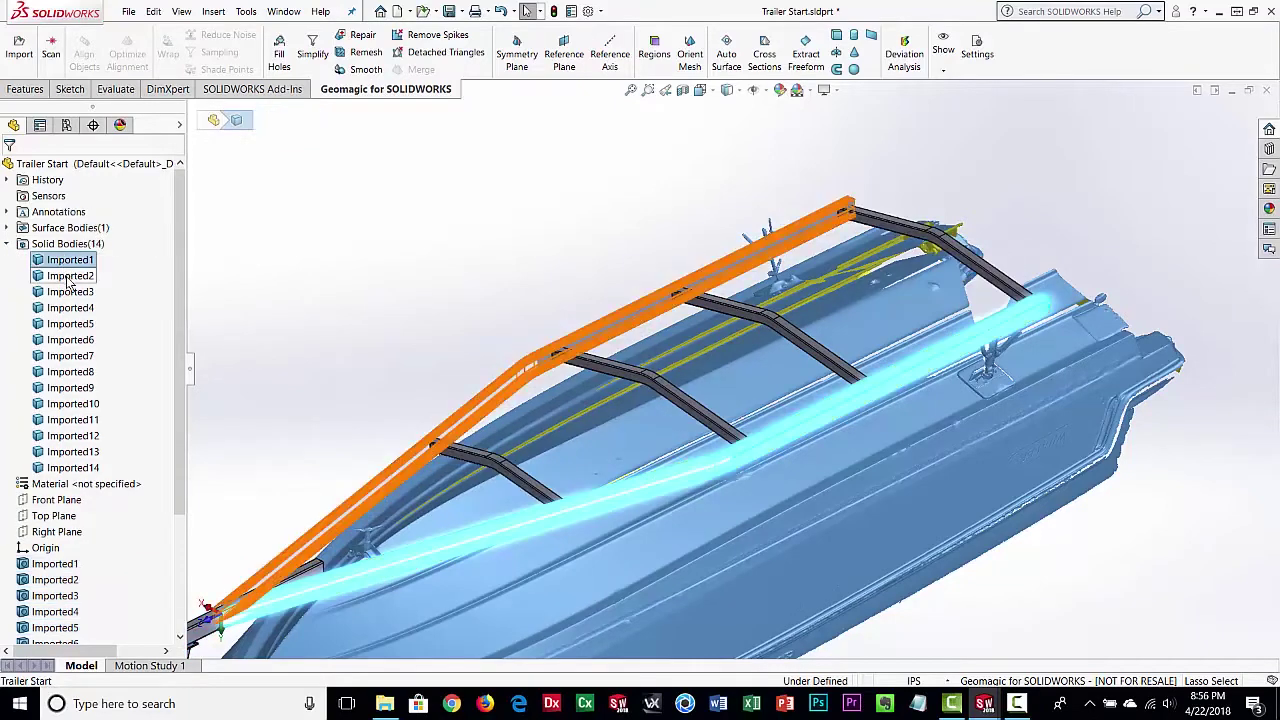
{"action": "left_click", "coordinate": [66, 276], "text": "ctrl"}
{"action": "left_click", "coordinate": [67, 292], "text": "ctrl"}
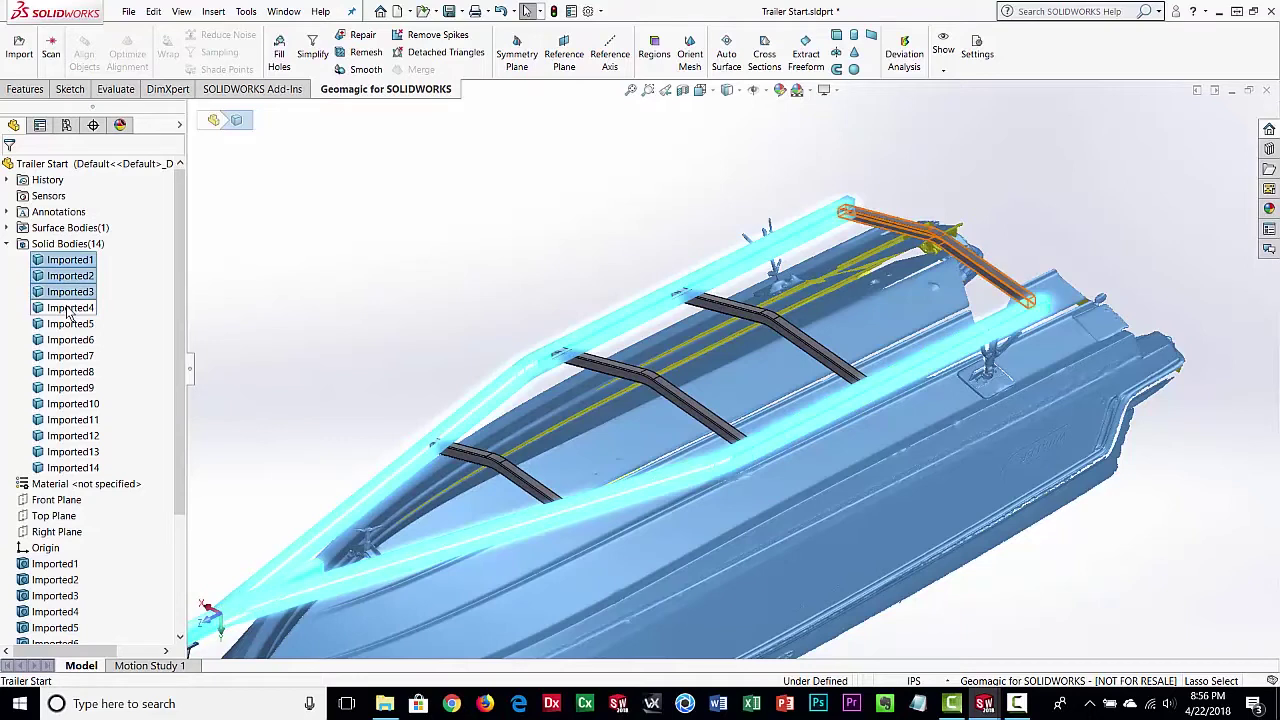
{"action": "left_click", "coordinate": [68, 308], "text": "ctrl"}
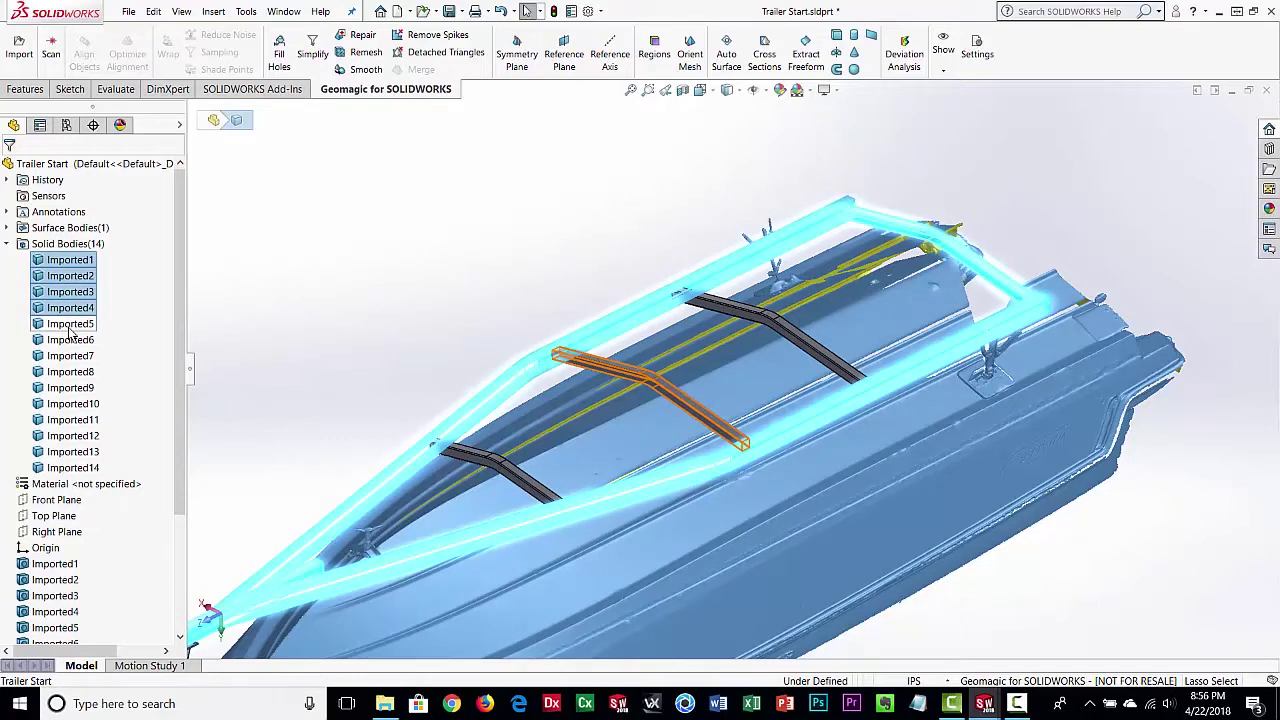
{"action": "left_click", "coordinate": [69, 324], "text": "ctrl"}
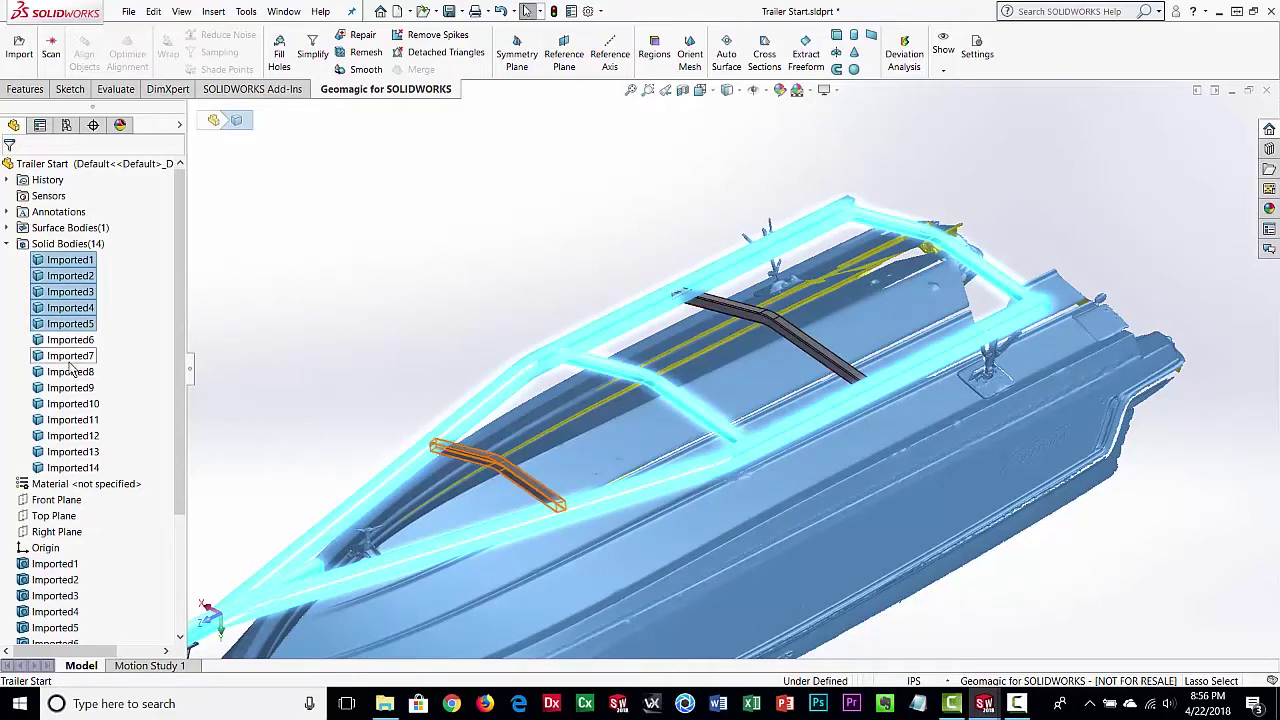
{"action": "left_click", "coordinate": [70, 358], "text": "ctrl"}
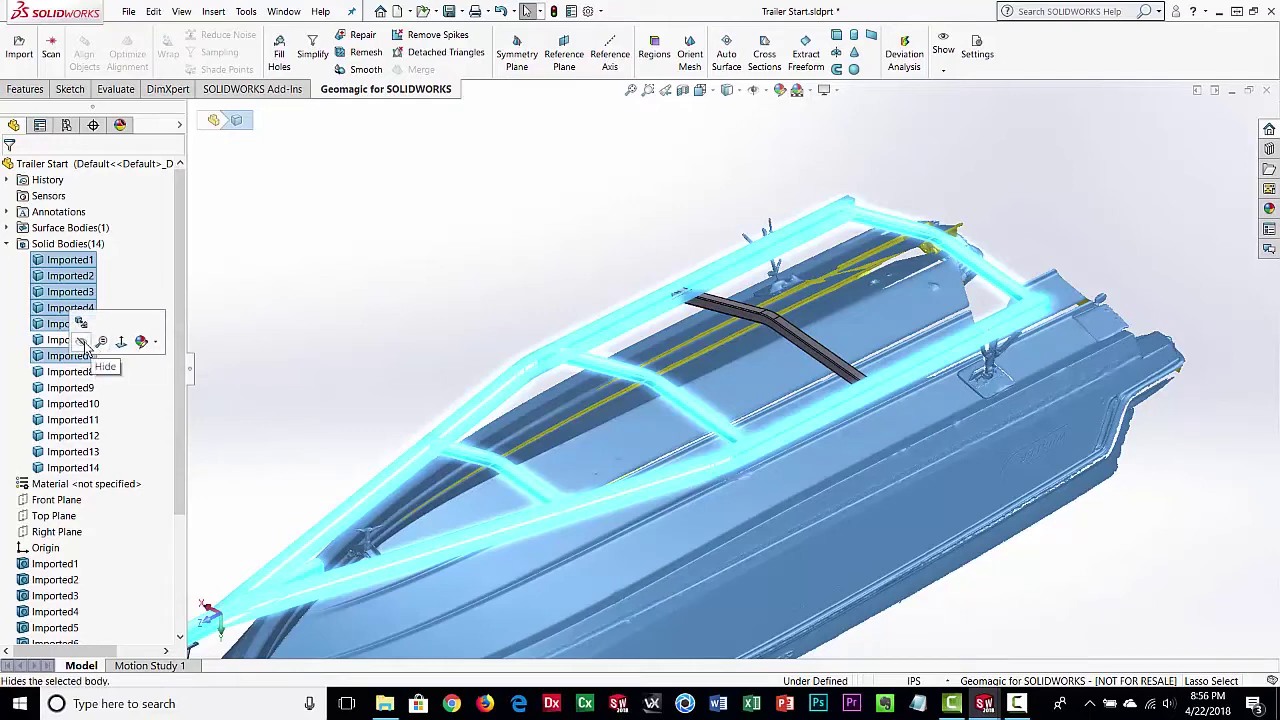
{"action": "left_click", "coordinate": [82, 342]}
Step: Take one cross section of the Boat 3D Scan Data mesh at the Imported6 cross member's side face, with 0.00 in offset
{"action": "middle_click_drag", "start_coordinate": [380, 283], "coordinate": [934, 405]}
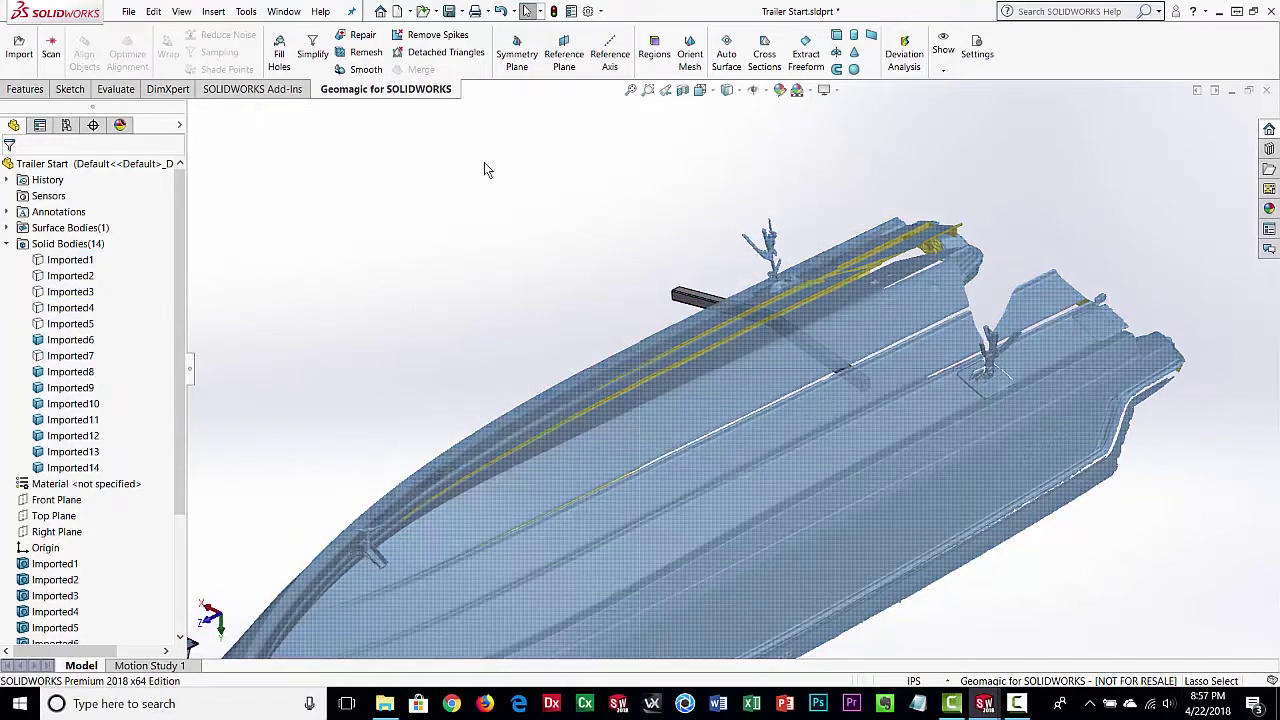
{"action": "middle_click_drag", "start_coordinate": [872, 470], "coordinate": [858, 445]}
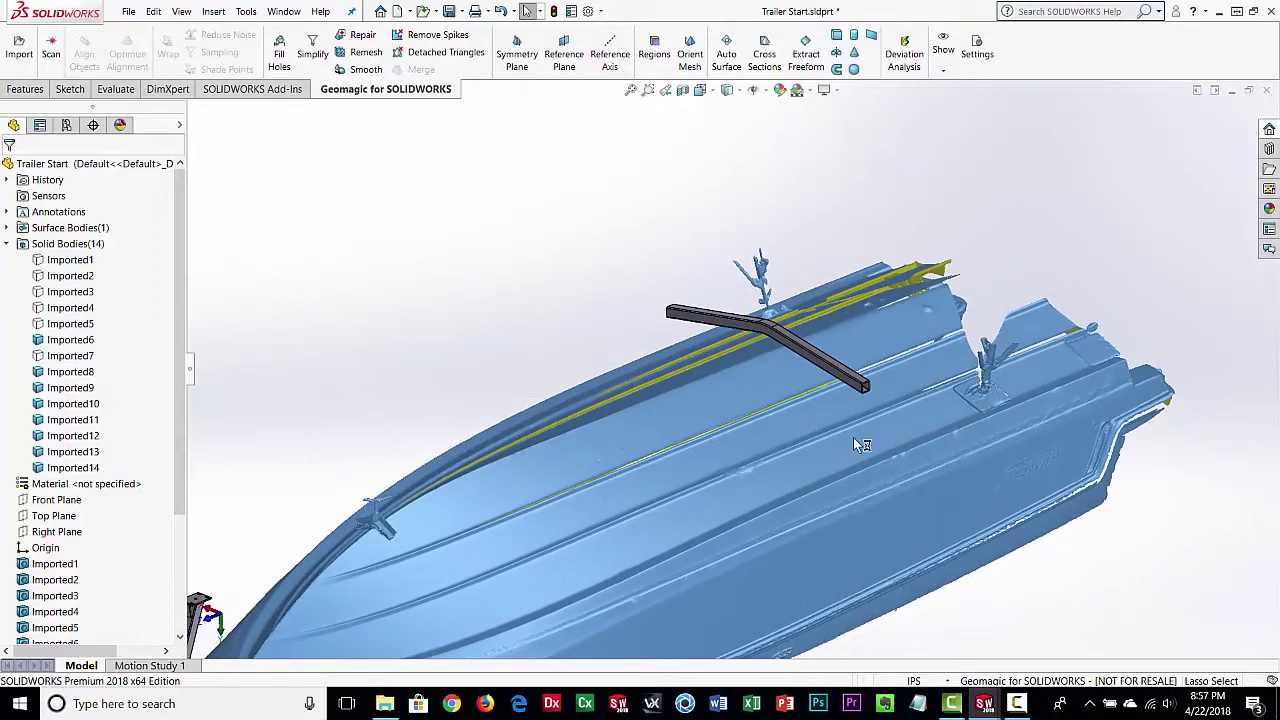
{"action": "left_click", "coordinate": [764, 55]}
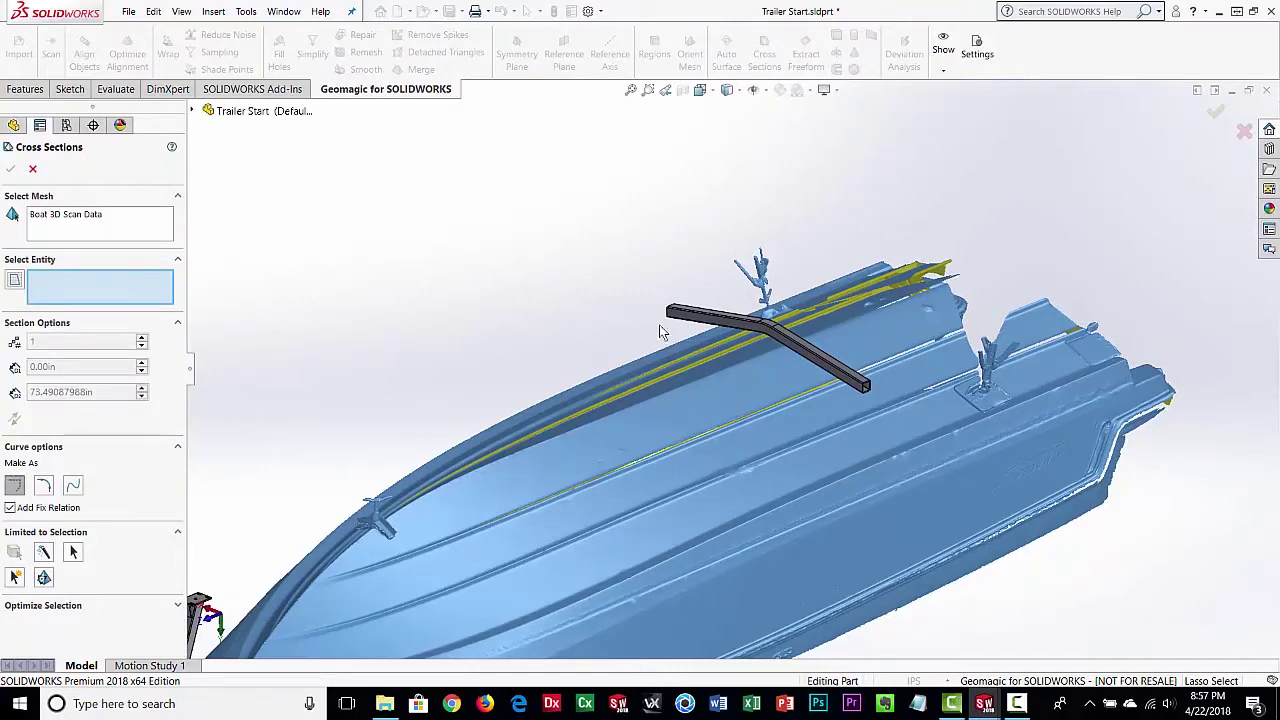
{"action": "scroll", "coordinate": [660, 320], "scroll_direction": "down", "scroll_amount": 2}
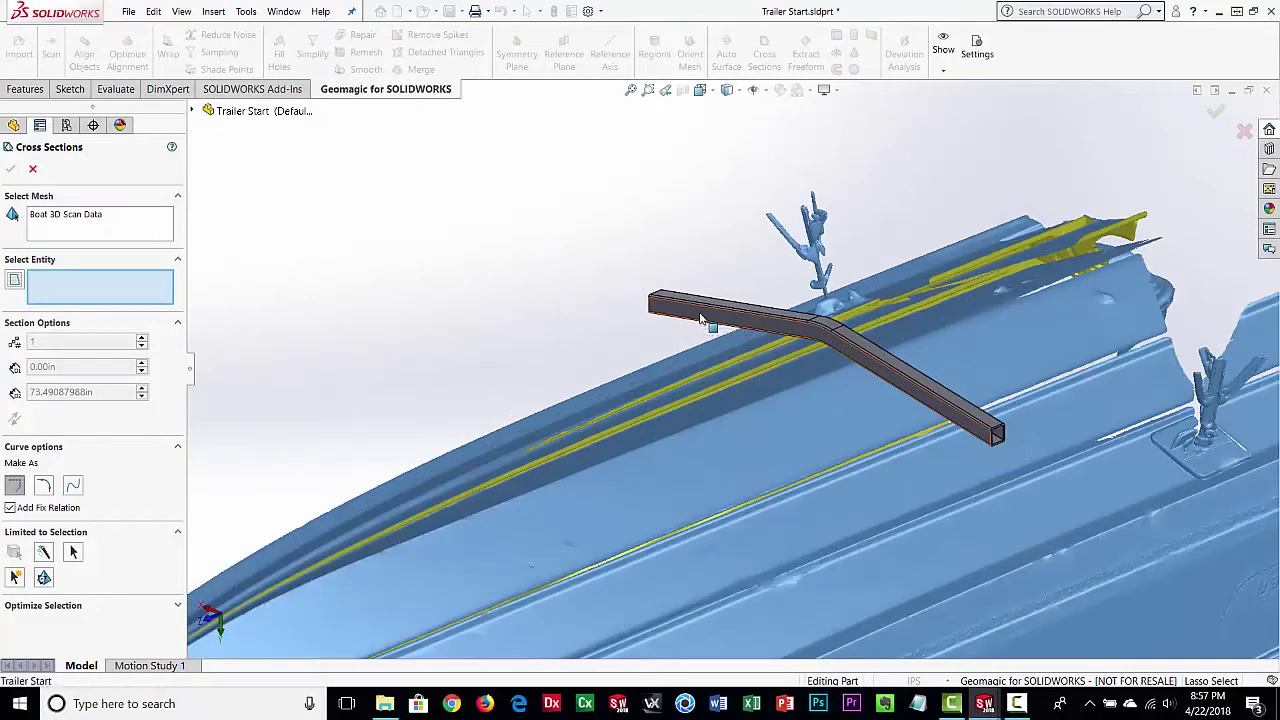
{"action": "left_click", "coordinate": [701, 318]}
{"action": "scroll", "coordinate": [677, 320], "scroll_direction": "up", "scroll_amount": 5}
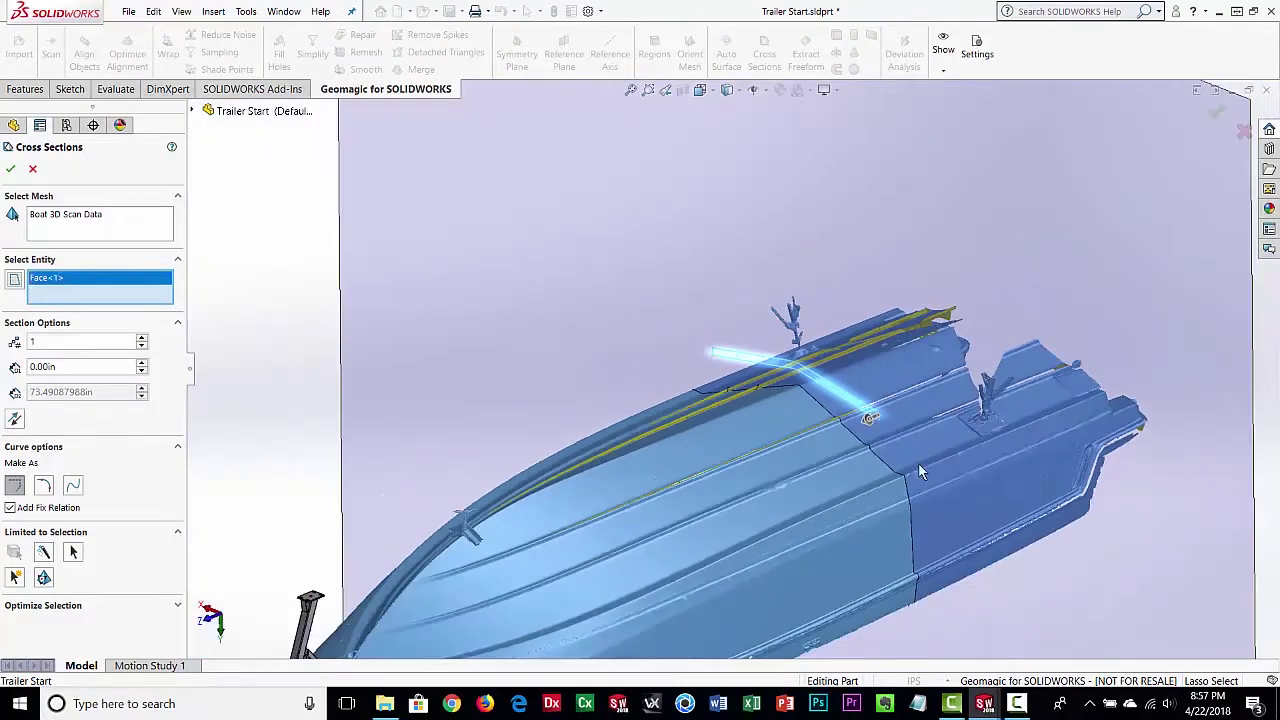
{"action": "middle_click_drag", "start_coordinate": [910, 533], "coordinate": [782, 430], "text": "ctrl"}
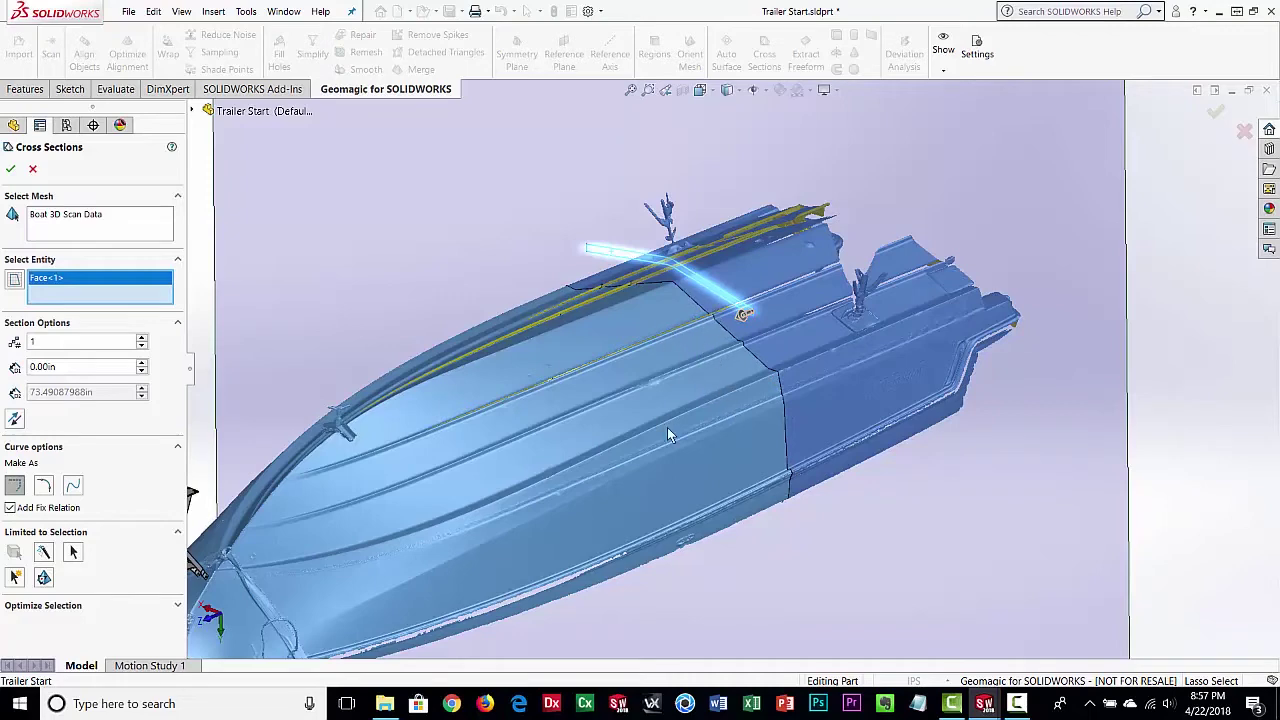
{"action": "left_click", "coordinate": [10, 168]}
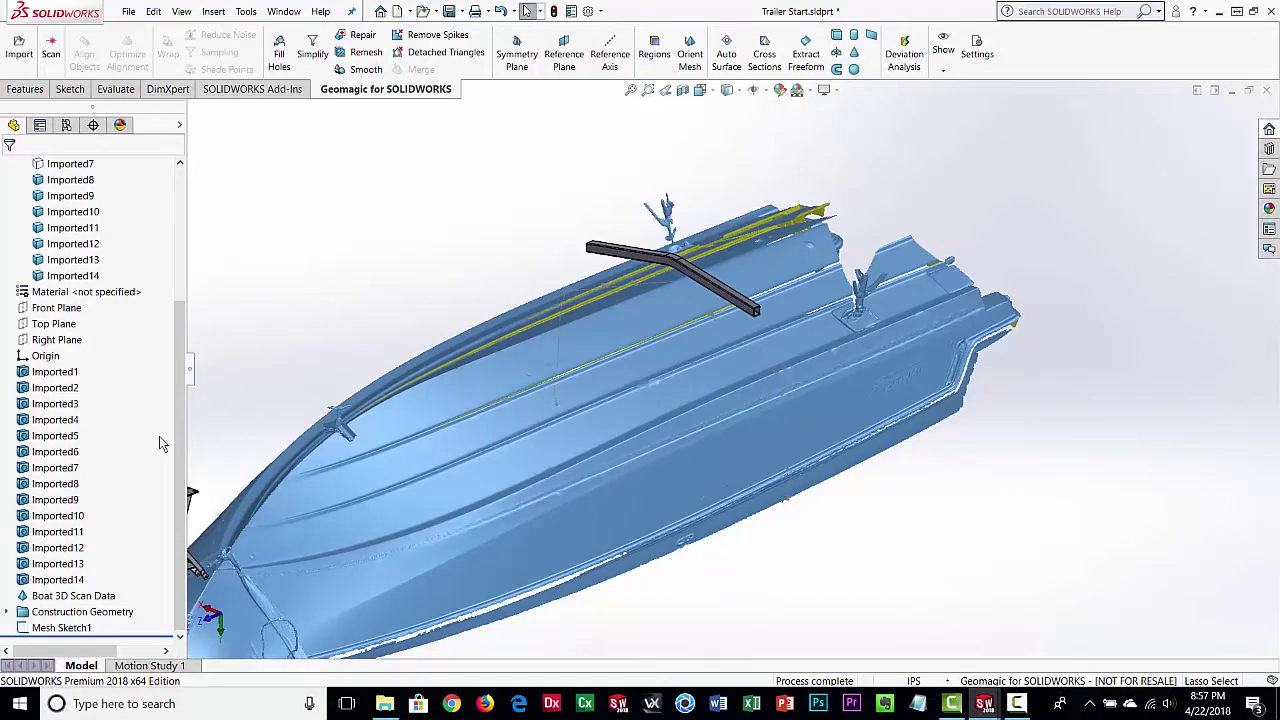
Step: Hide the Boat 3D Scan Data mesh and examine the hull section curve beneath the bent cross member
{"action": "left_click", "coordinate": [60, 595]}
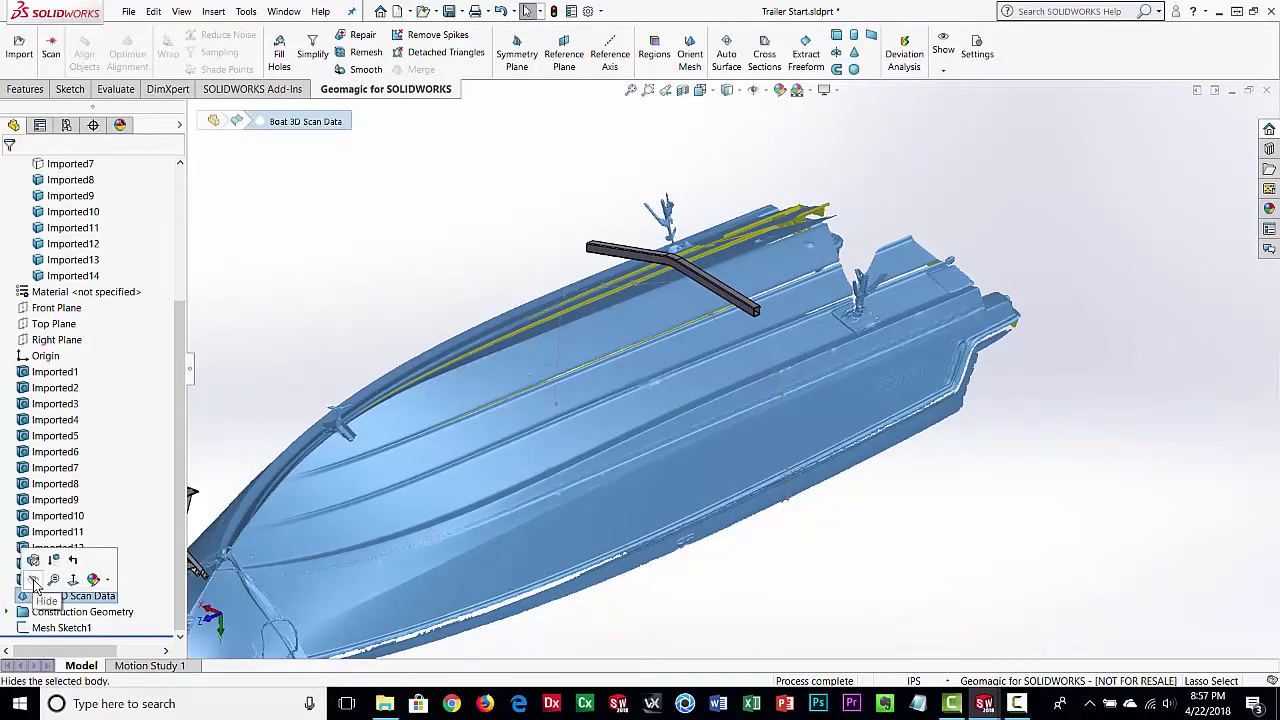
{"action": "left_click", "coordinate": [34, 582]}
{"action": "mouse_move", "coordinate": [732, 494]}
{"action": "middle_mouse_down"}
{"action": "mouse_move", "coordinate": [786, 420]}
{"action": "mouse_move", "coordinate": [756, 456]}
{"action": "middle_mouse_up"}
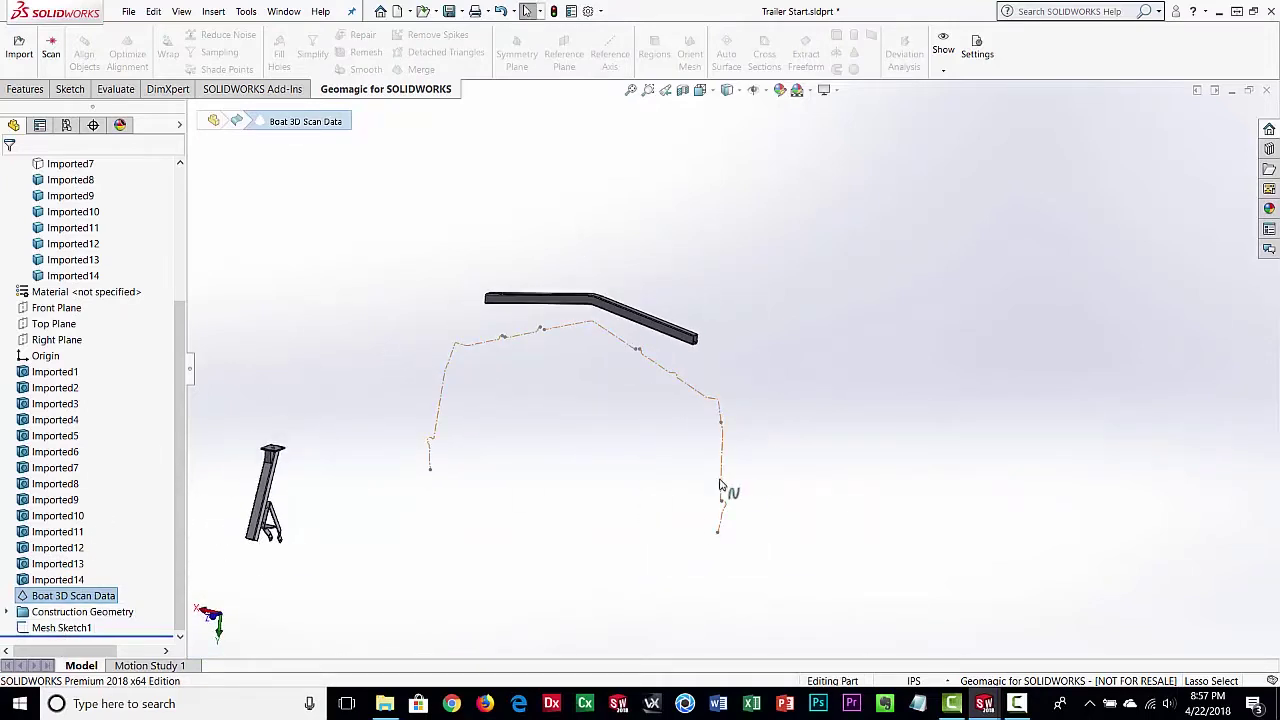
{"action": "middle_click_drag", "start_coordinate": [569, 447], "coordinate": [697, 447], "text": "ctrl"}
{"action": "scroll", "coordinate": [700, 420], "scroll_direction": "down", "scroll_amount": 5}
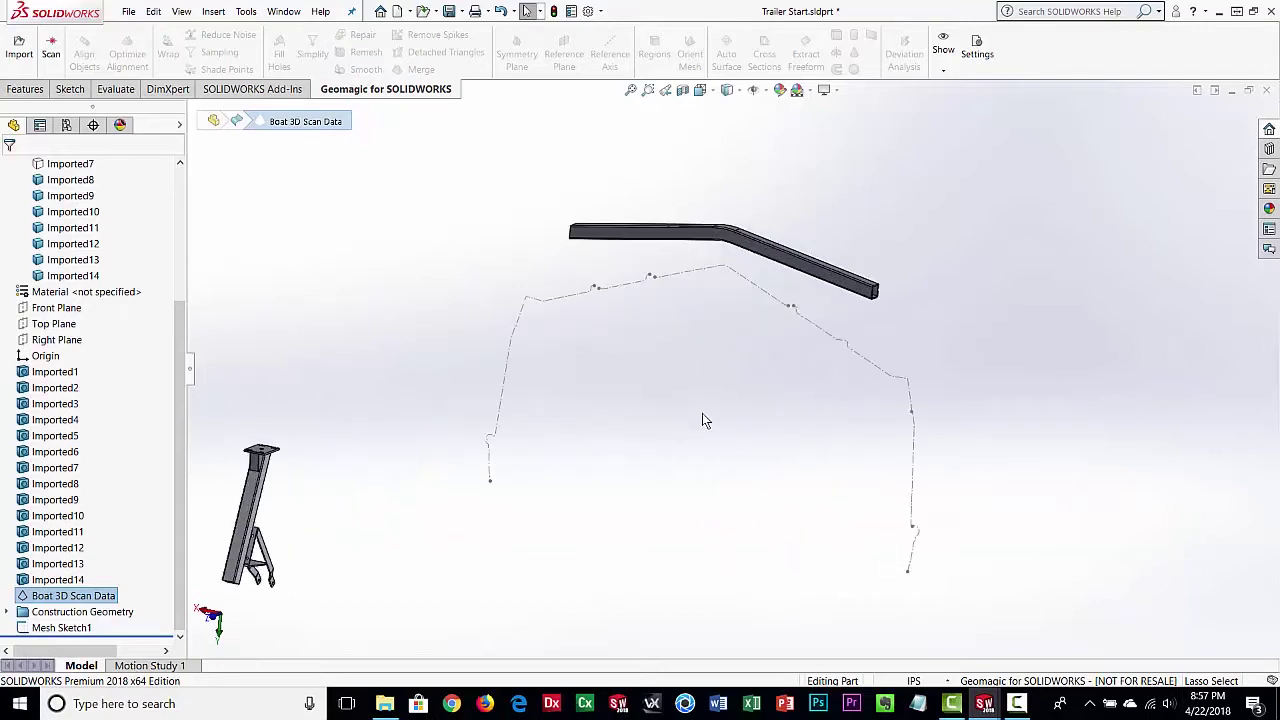
{"action": "middle_click_drag", "start_coordinate": [739, 381], "coordinate": [708, 408], "text": "ctrl"}
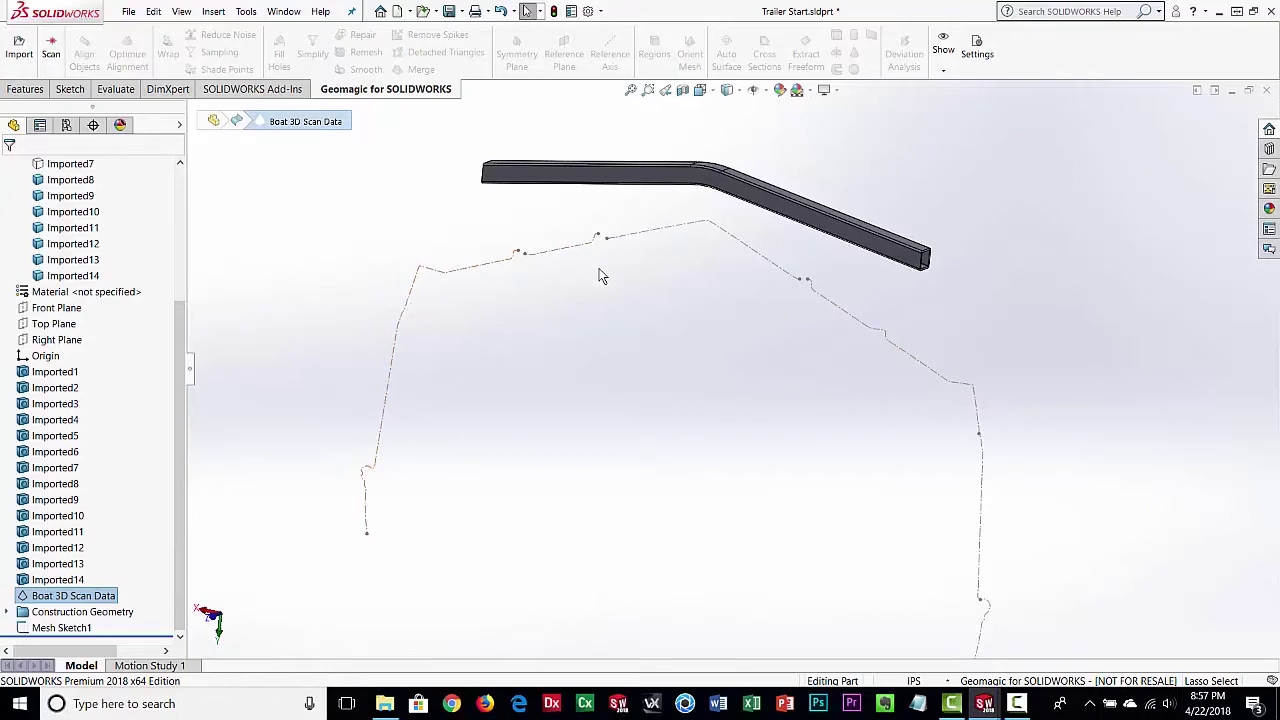
{"action": "mouse_move", "coordinate": [739, 396]}
{"action": "middle_mouse_down"}
{"action": "mouse_move", "coordinate": [706, 374]}
{"action": "mouse_move", "coordinate": [737, 357]}
{"action": "mouse_move", "coordinate": [730, 376]}
{"action": "middle_mouse_up"}
{"action": "scroll", "coordinate": [658, 406], "scroll_direction": "down", "scroll_amount": 2}
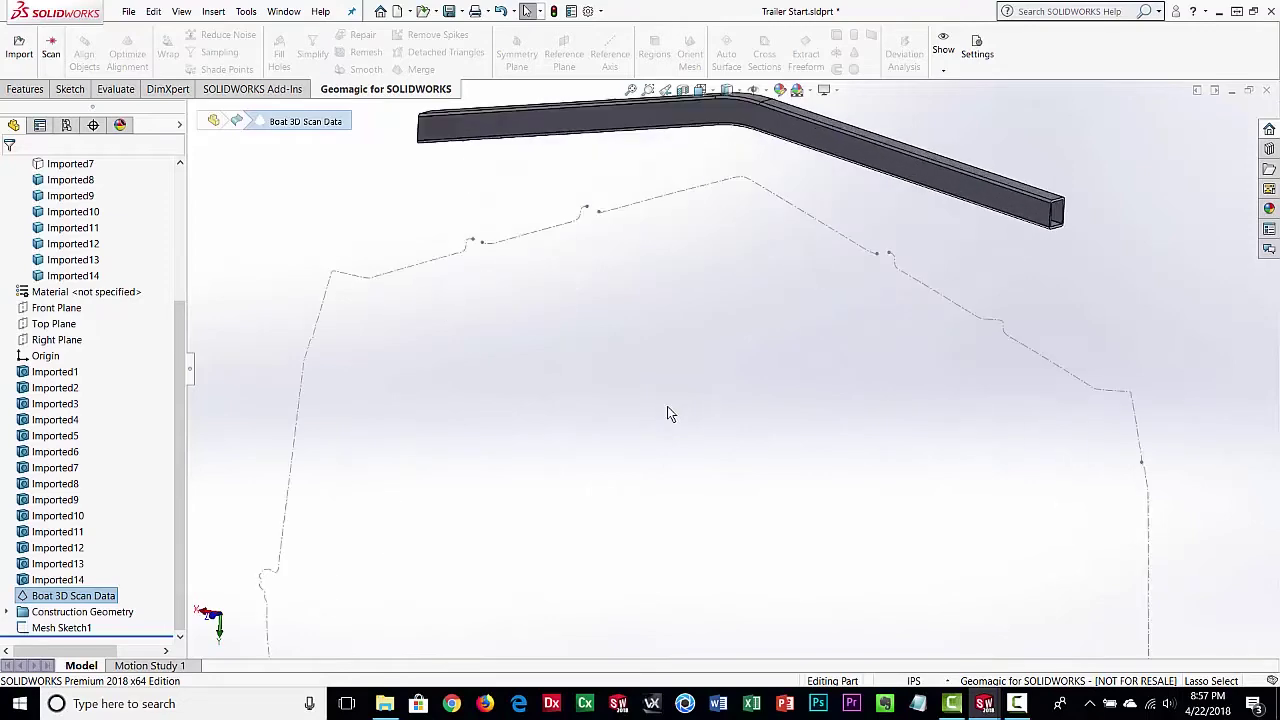
{"action": "scroll", "coordinate": [668, 404], "scroll_direction": "up", "scroll_amount": 3}
Step: On the cross member's front face, sketch a line about 8.89 in long along the straight hull section between the two strake steps
{"action": "left_click", "coordinate": [727, 91]}
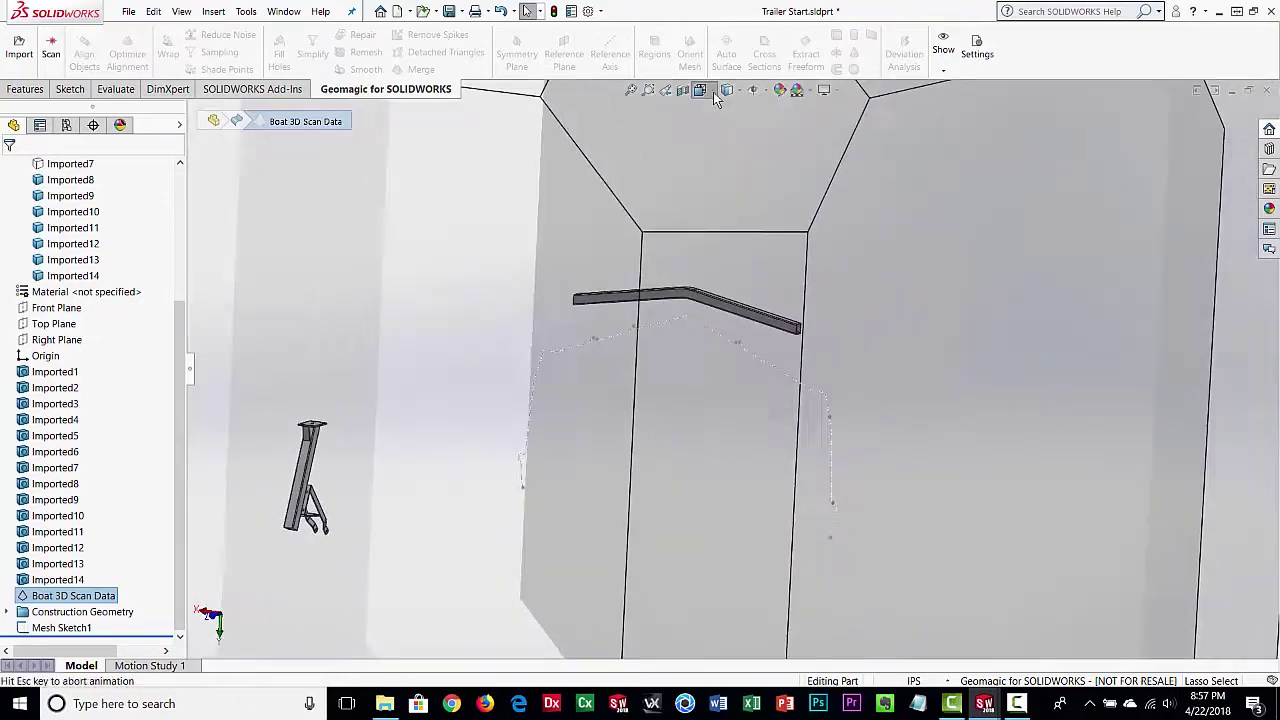
{"action": "left_click", "coordinate": [492, 484]}
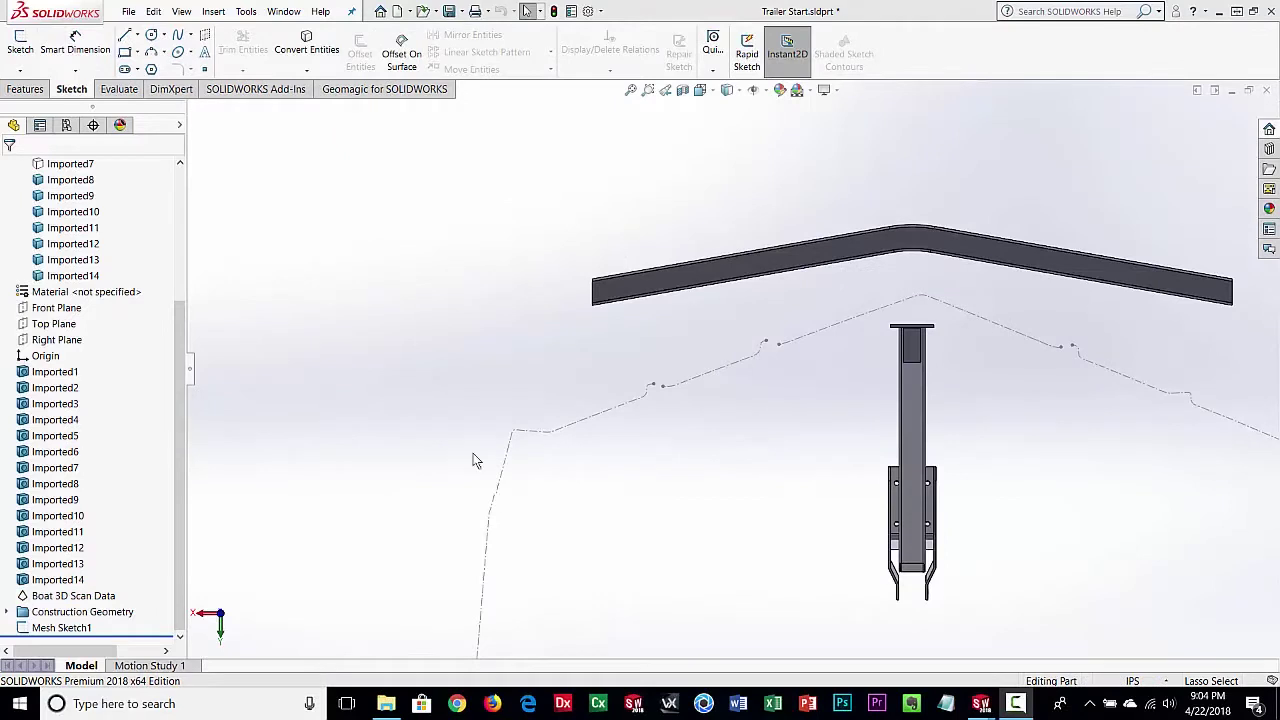
{"action": "left_click", "coordinate": [638, 294]}
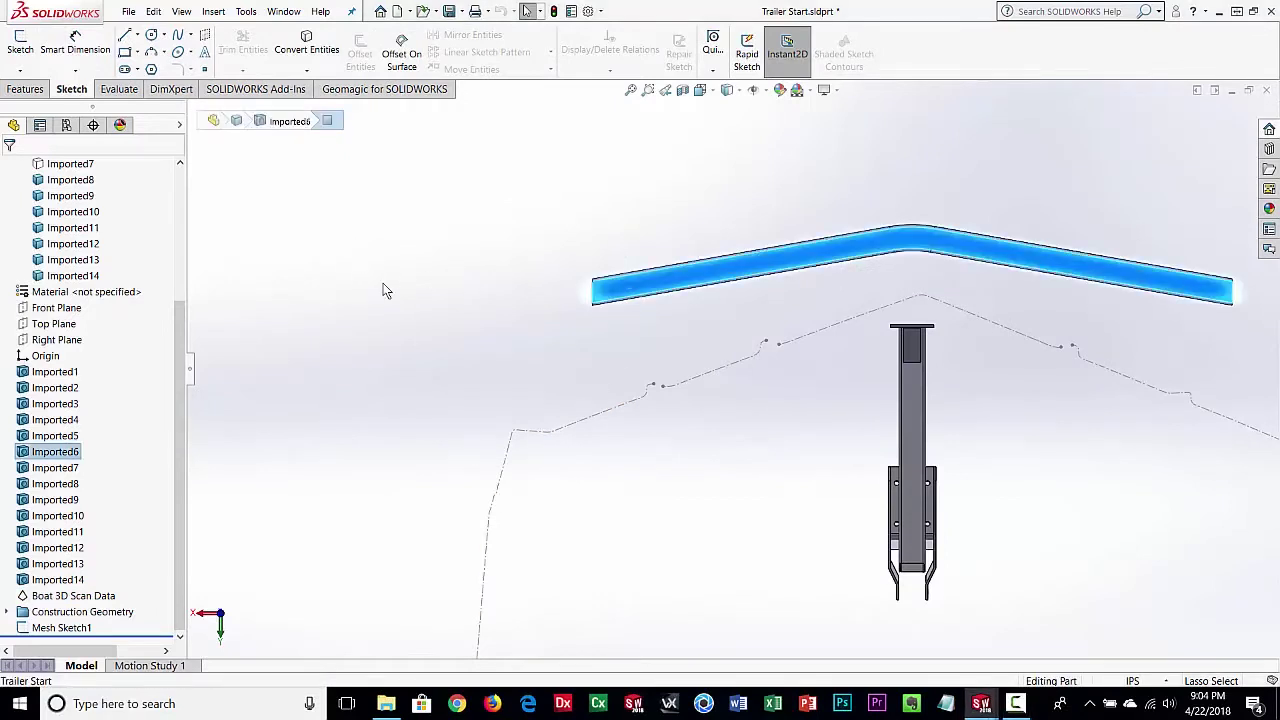
{"action": "left_click", "coordinate": [127, 36]}
{"action": "scroll", "coordinate": [720, 388], "scroll_direction": "down", "scroll_amount": 3}
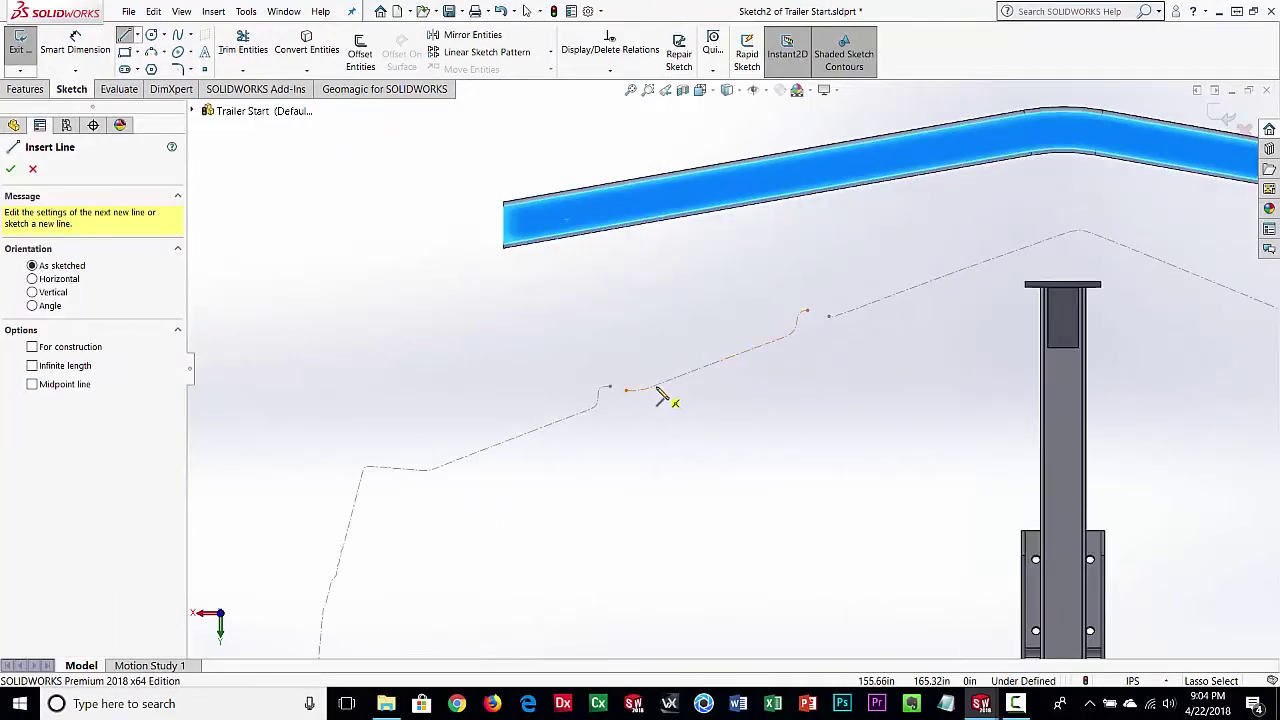
{"action": "left_click", "coordinate": [627, 389]}
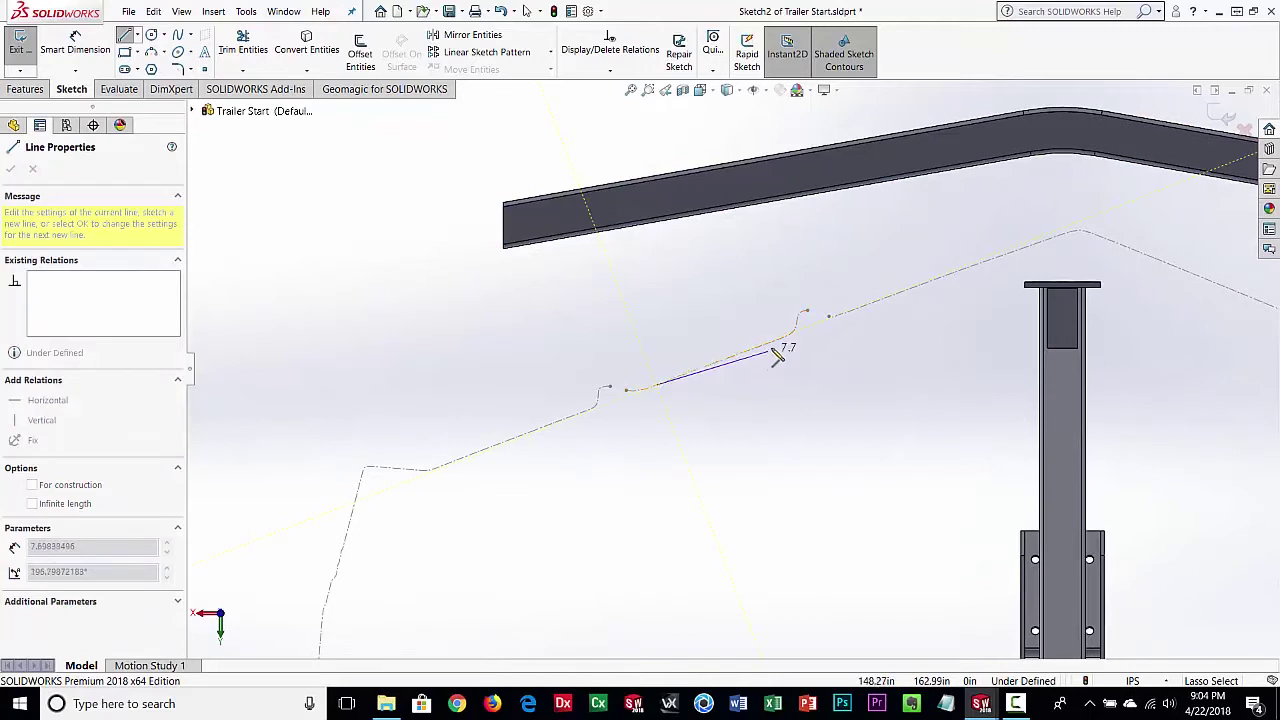
{"action": "left_click", "coordinate": [787, 343]}
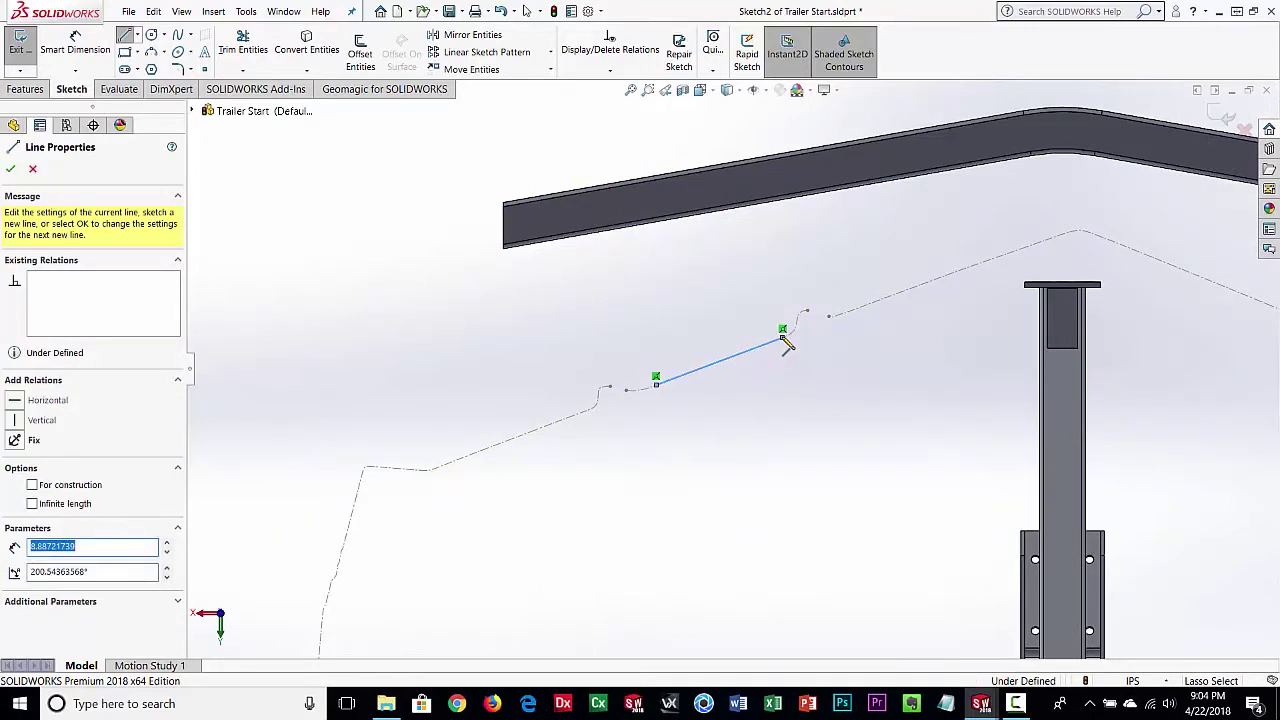
{"action": "key", "text": "Escape"}
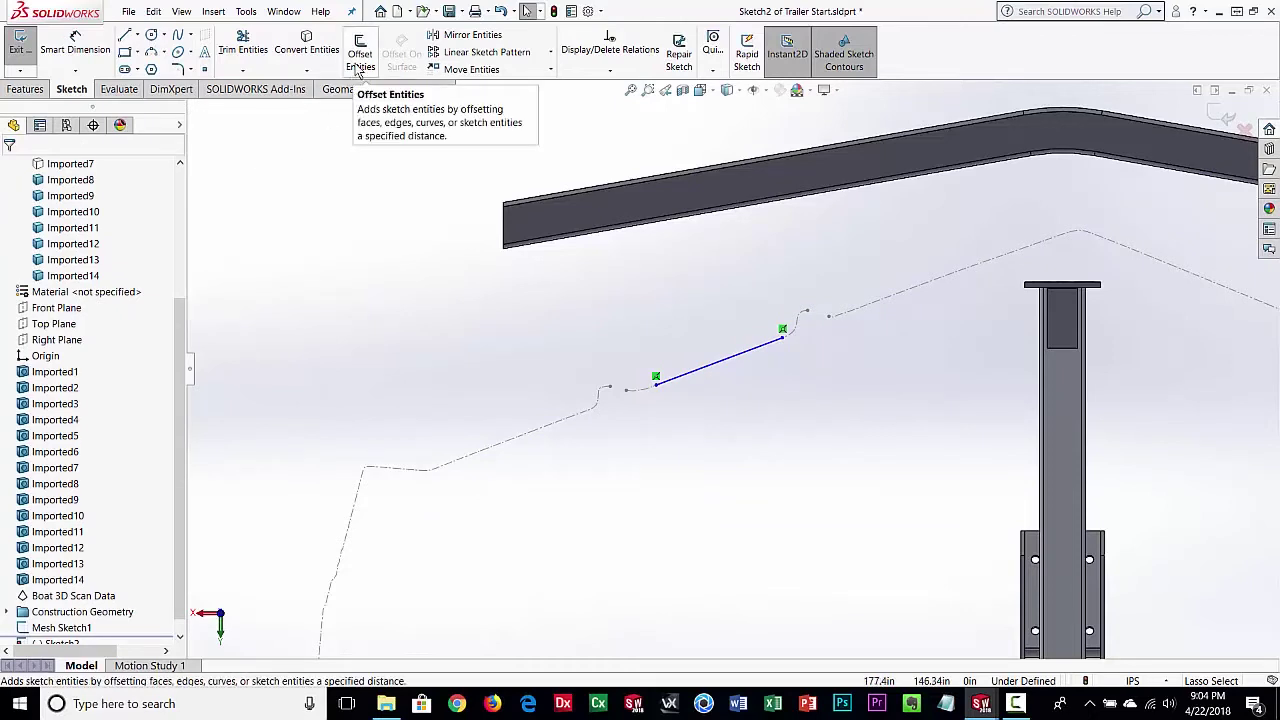
Step: Offset the hull line 1.75 in toward the cross member and delete the original line
{"action": "left_click", "coordinate": [358, 66]}
{"action": "left_click", "coordinate": [722, 360]}
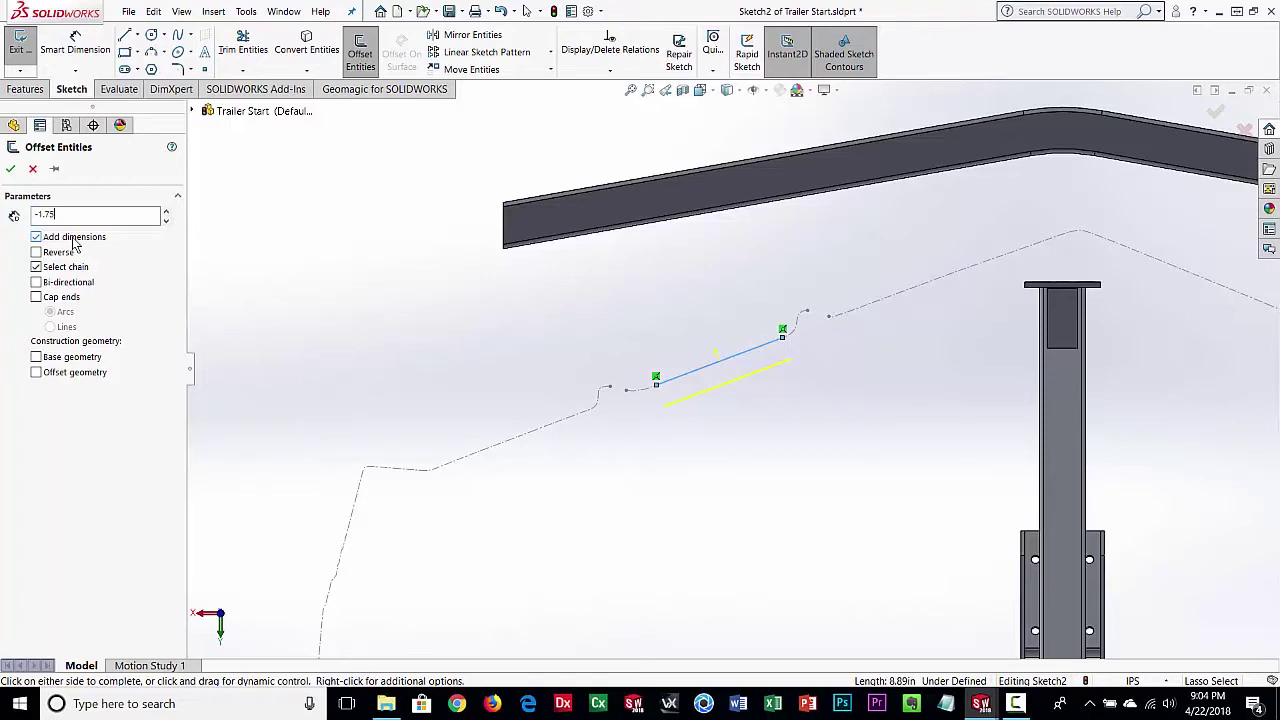
{"action": "key", "text": "Return"}
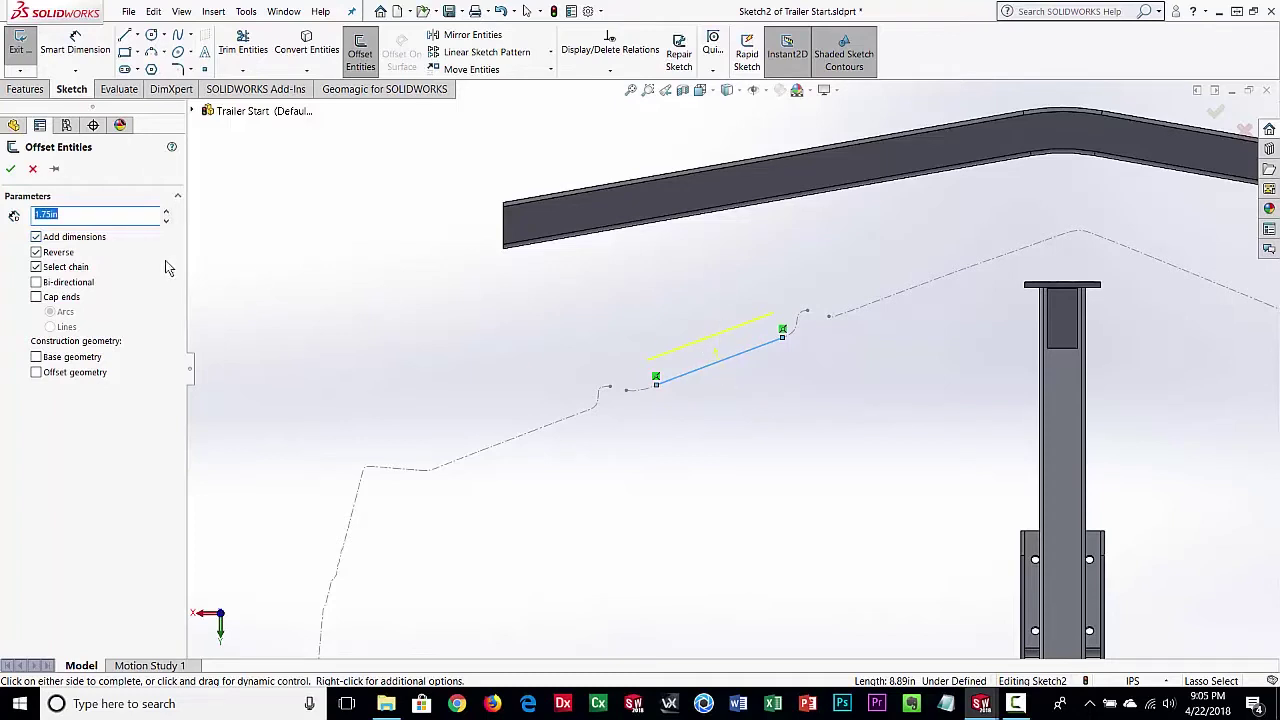
{"action": "left_click", "coordinate": [10, 169]}
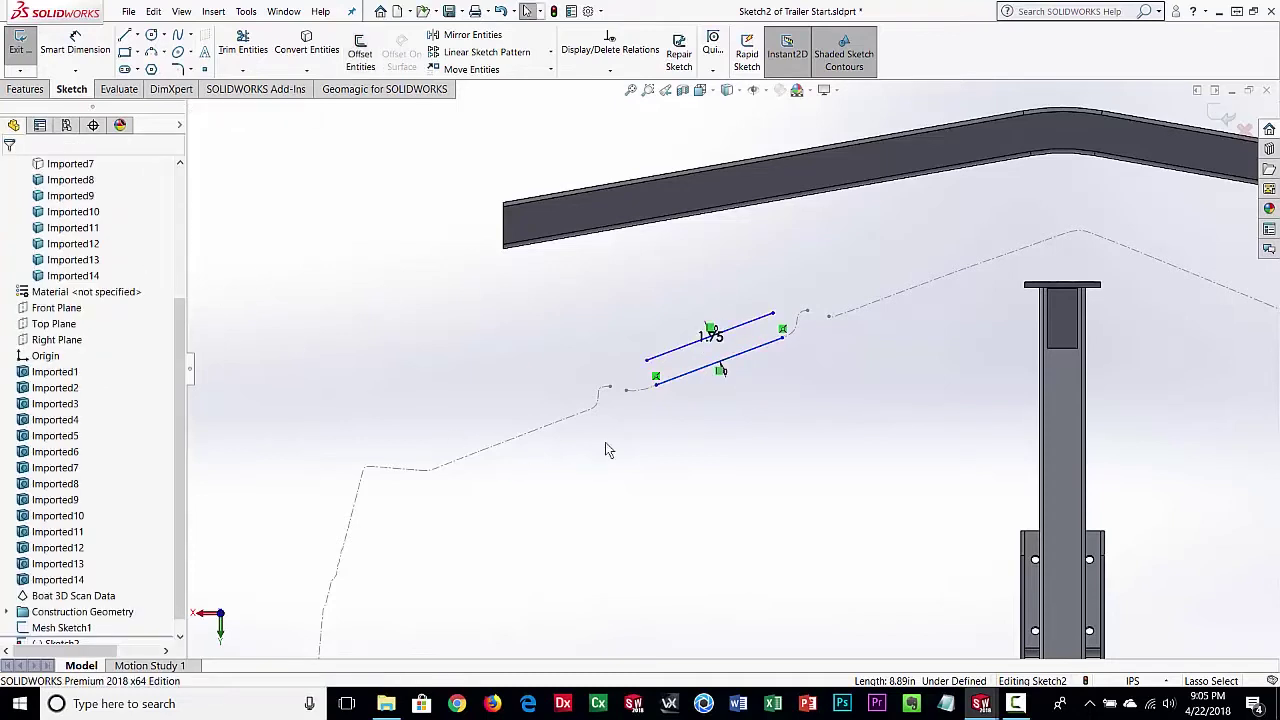
{"action": "left_click", "coordinate": [690, 381]}
{"action": "left_click", "coordinate": [702, 418]}
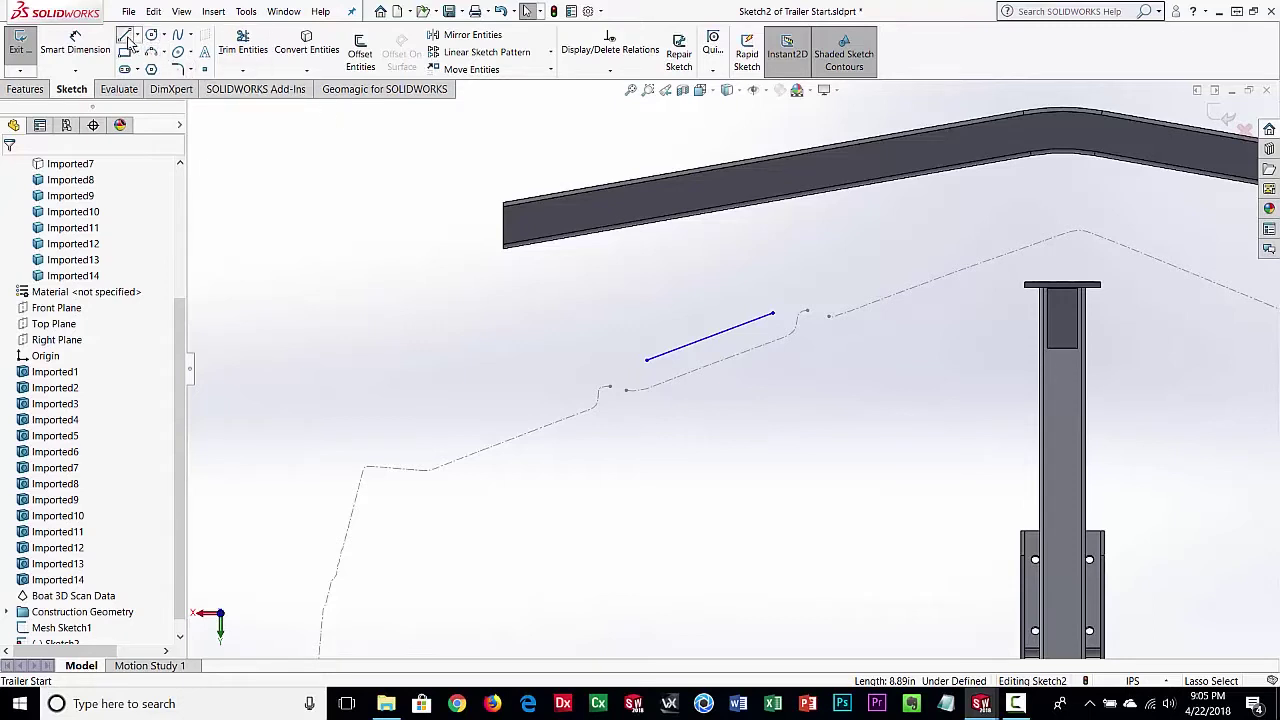
Step: Draw a line about 10.95 in long from the offset line's outer part, perpendicular to it, ending inside the cross member
{"action": "left_click", "coordinate": [124, 35]}
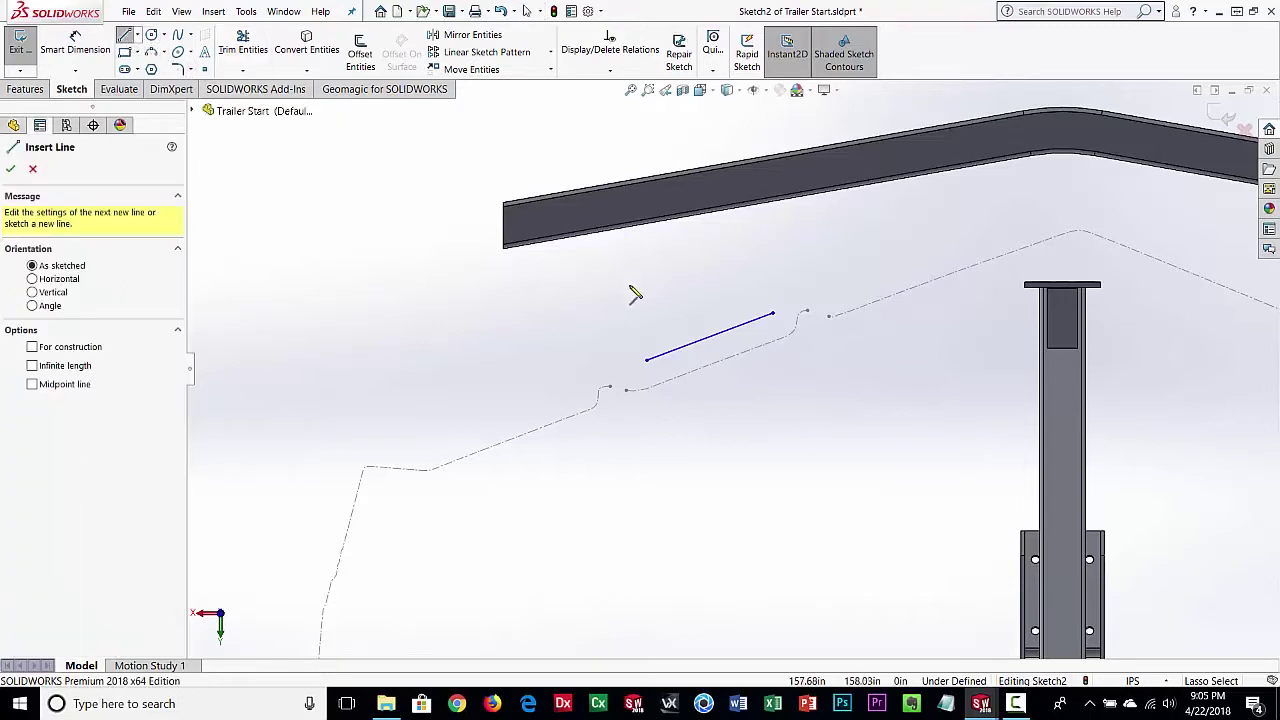
{"action": "left_click", "coordinate": [672, 350]}
{"action": "left_click", "coordinate": [667, 350]}
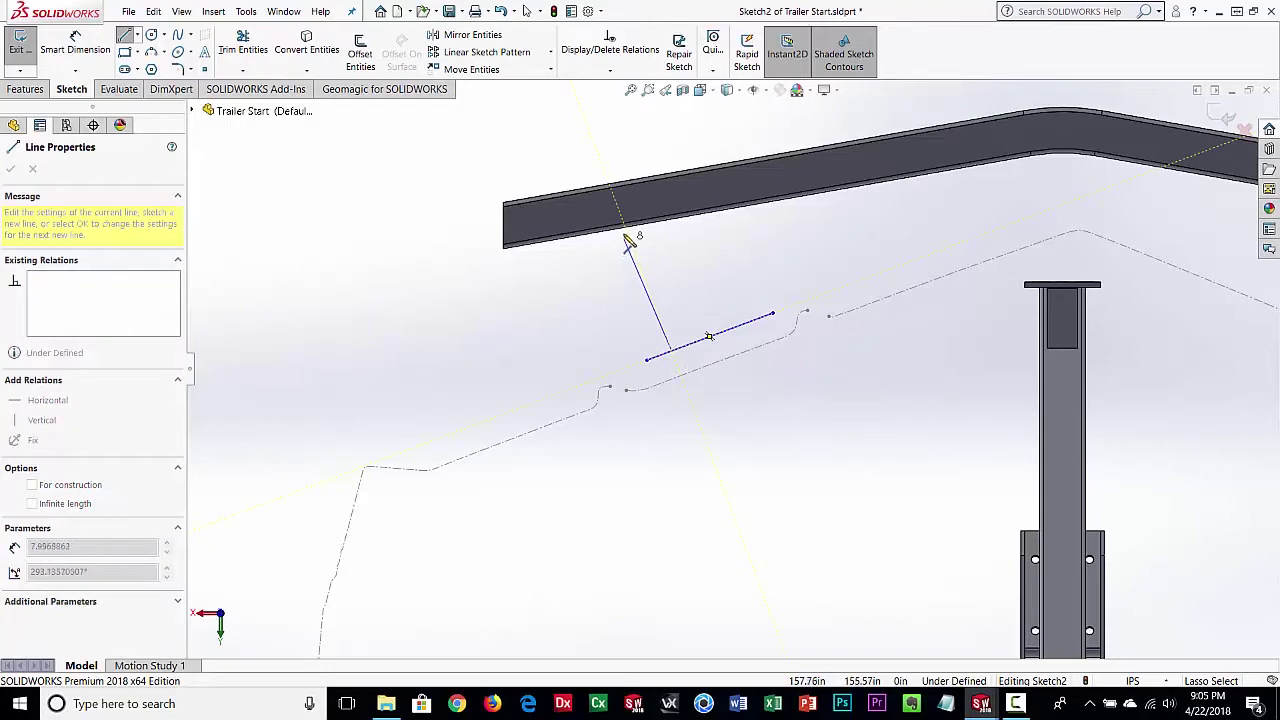
{"action": "left_click", "coordinate": [618, 200]}
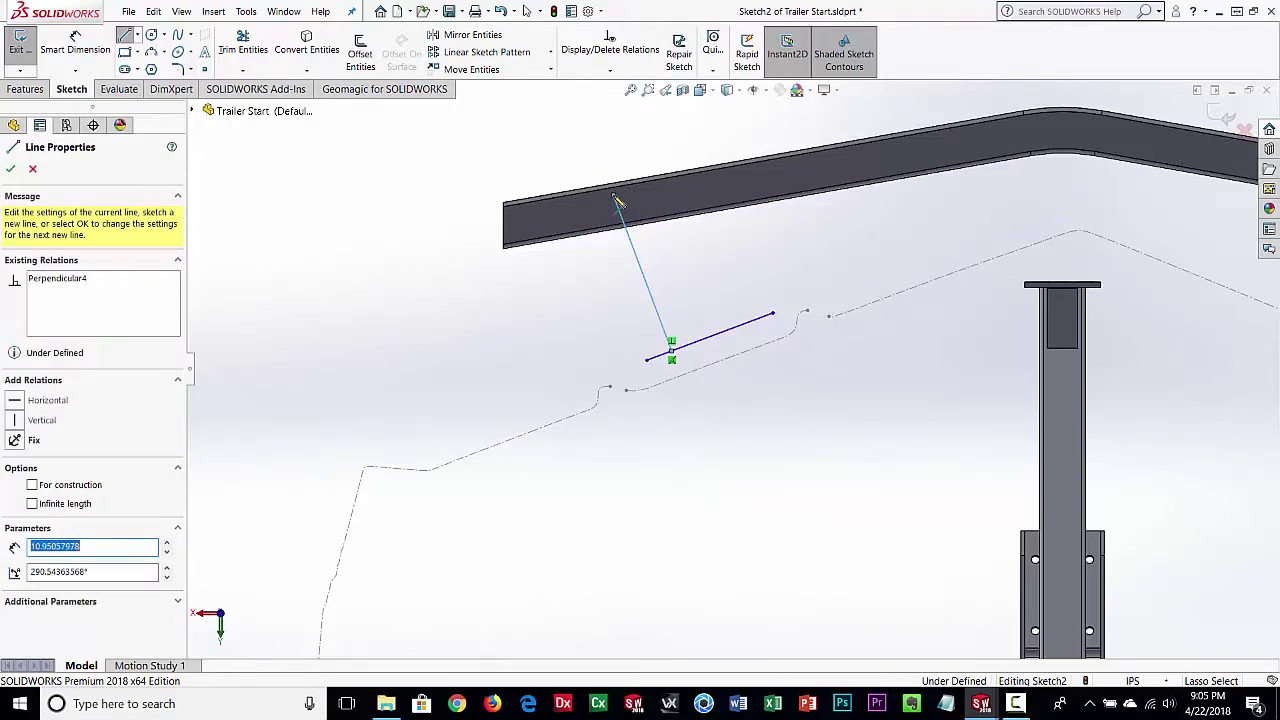
{"action": "key", "text": "Escape"}
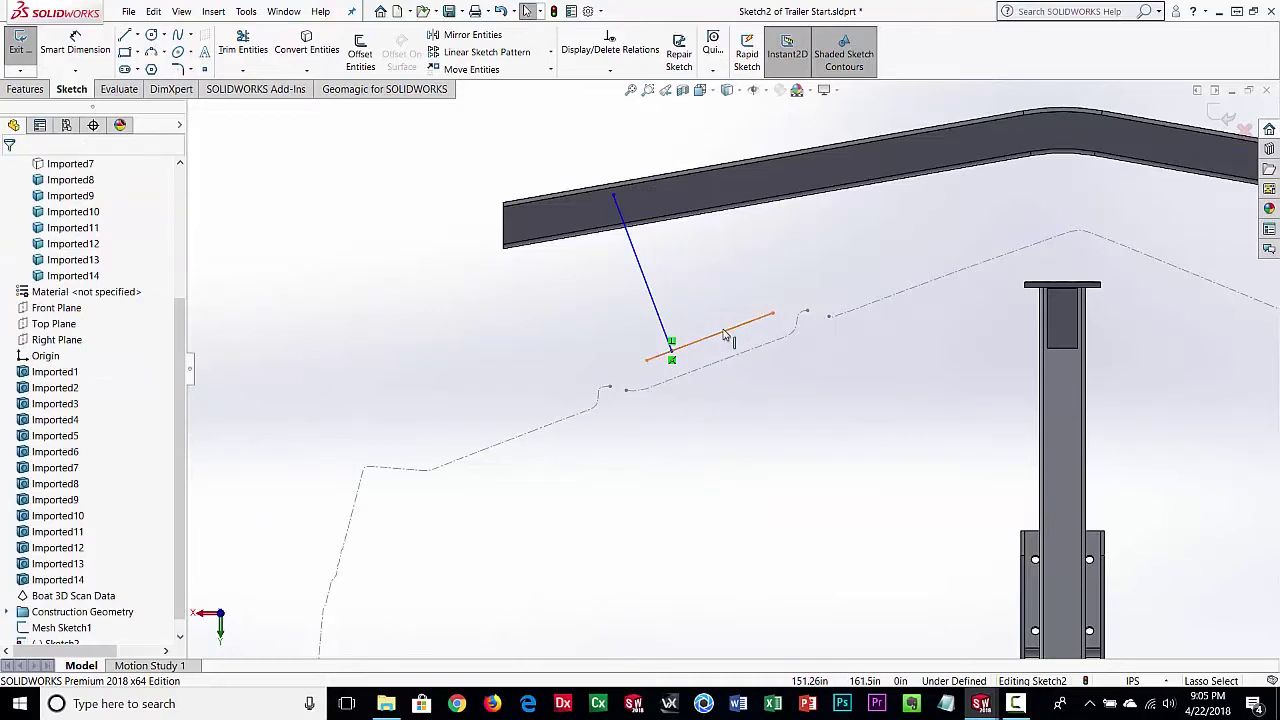
Step: Draw a second perpendicular line from the offset line into the cross member and join its upper end to the first line's end
{"action": "left_click", "coordinate": [124, 35]}
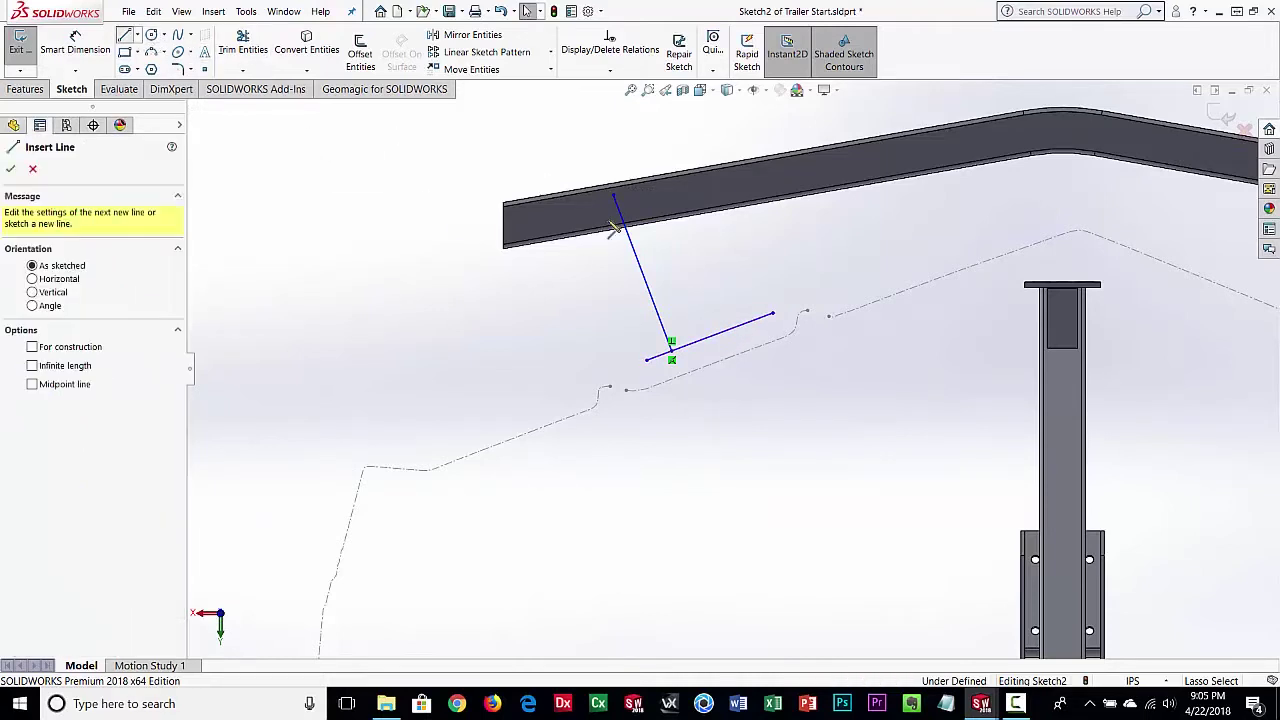
{"action": "left_click", "coordinate": [709, 336]}
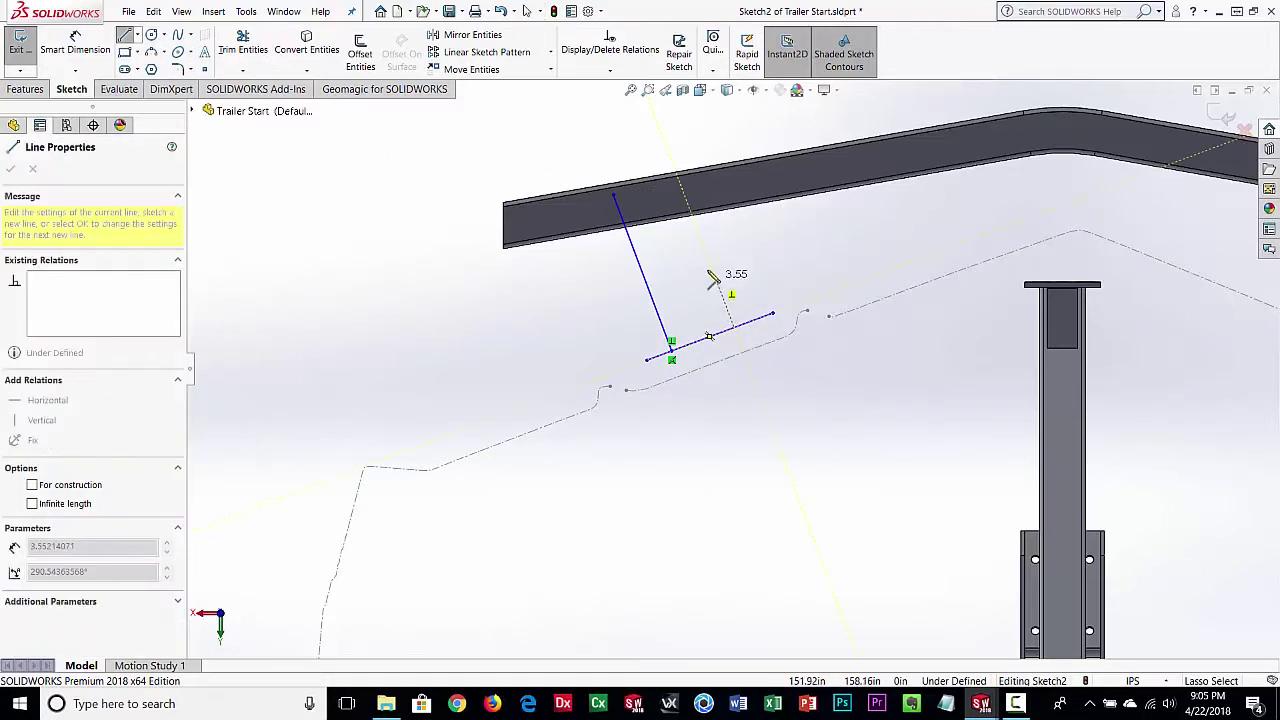
{"action": "left_click", "coordinate": [680, 184]}
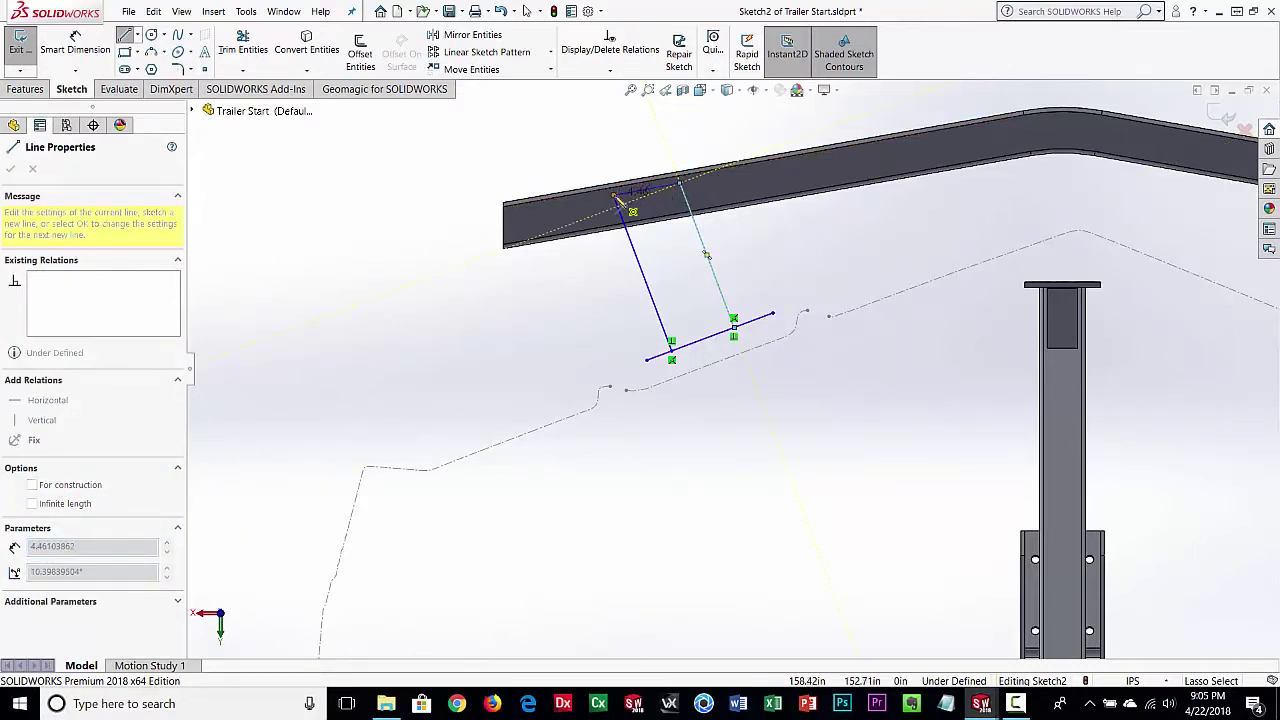
{"action": "left_click", "coordinate": [614, 194]}
{"action": "key", "text": "Escape"}
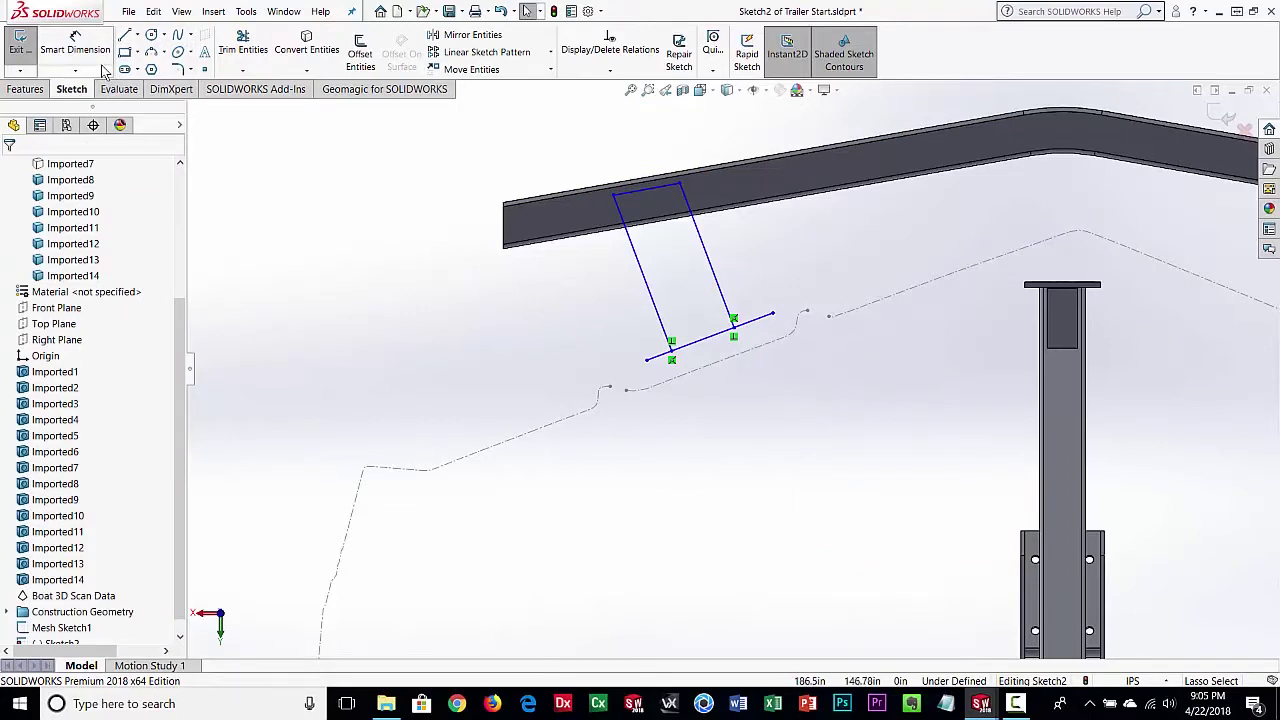
Step: Dimension the spacing between the two perpendicular lines and set it to 3.5 in
{"action": "left_click", "coordinate": [75, 45]}
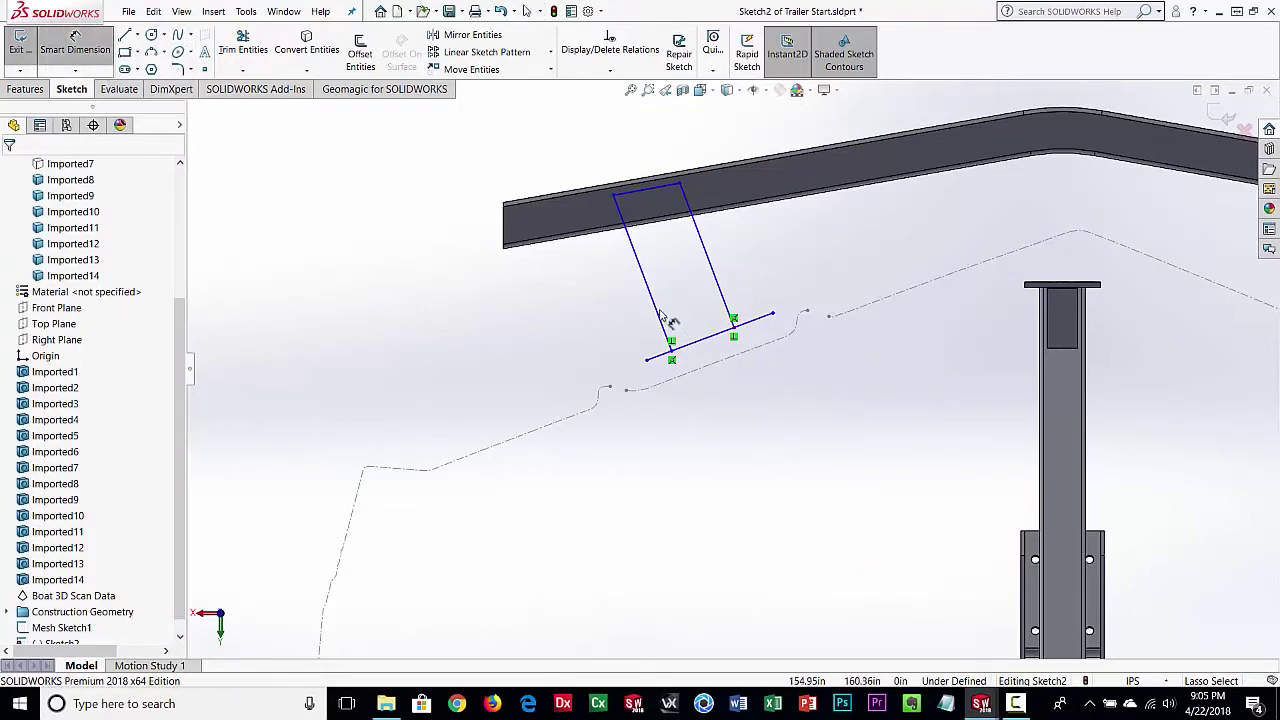
{"action": "left_click", "coordinate": [660, 316]}
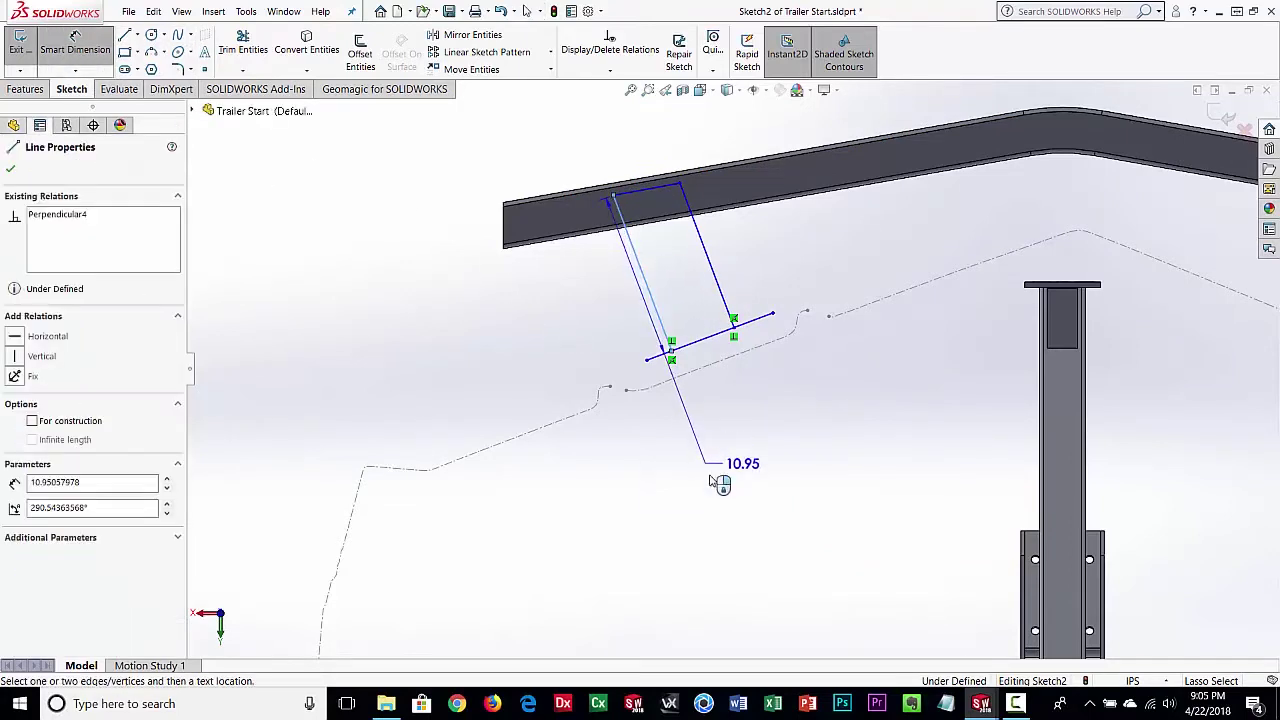
{"action": "left_click", "coordinate": [735, 313]}
{"action": "left_click", "coordinate": [762, 465]}
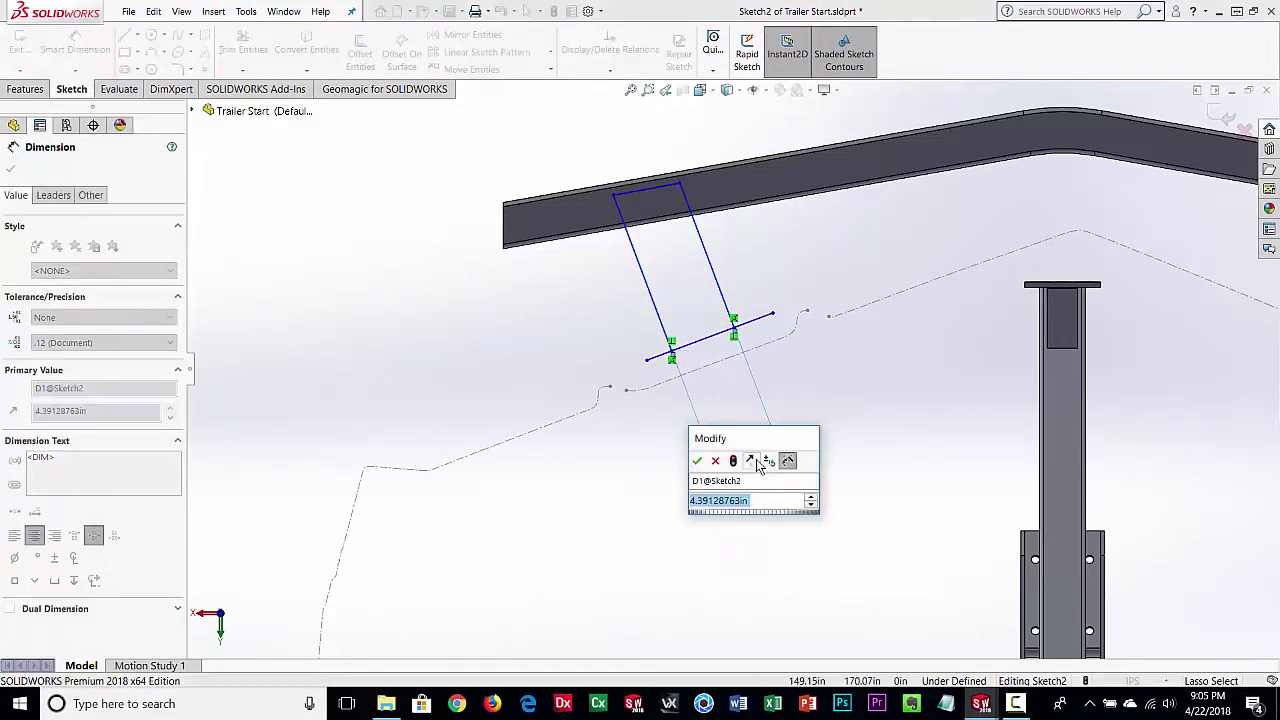
{"action": "type", "text": "3.5"}
{"action": "key", "text": "Return"}
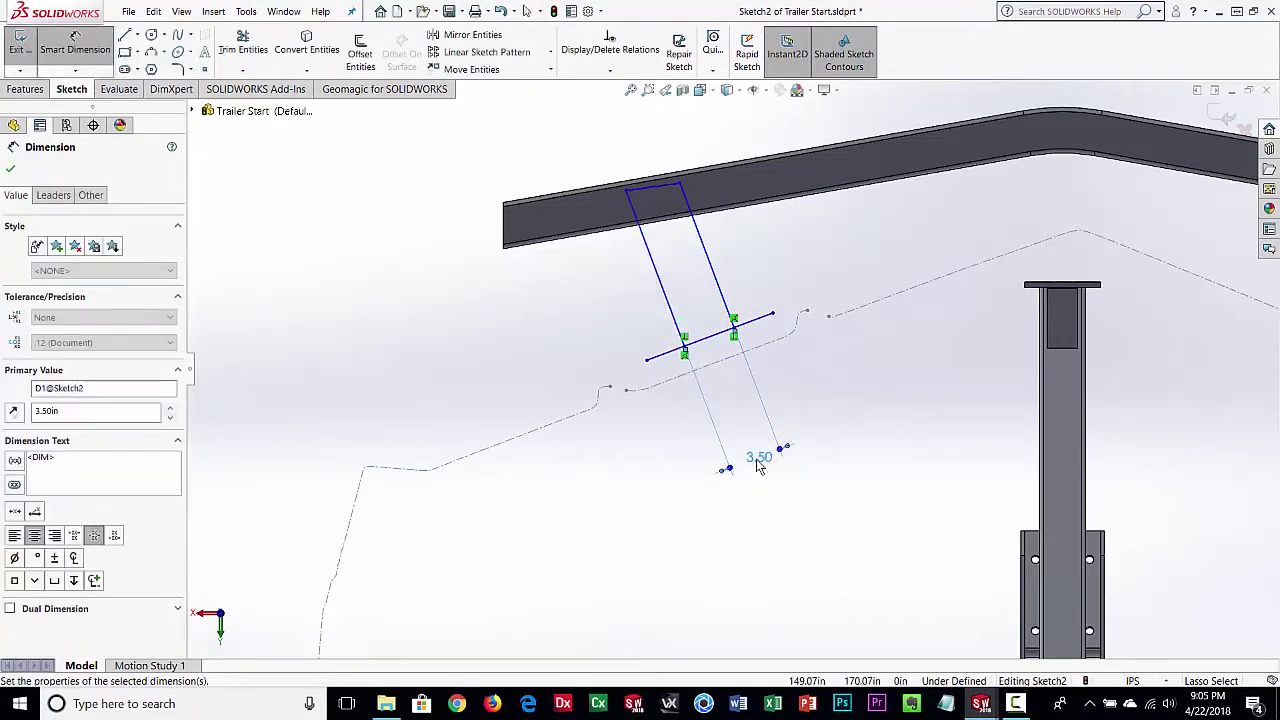
Step: Trim the offset line to corners with both perpendicular lines to close the support profile, and exit the sketch
{"action": "left_click", "coordinate": [240, 46]}
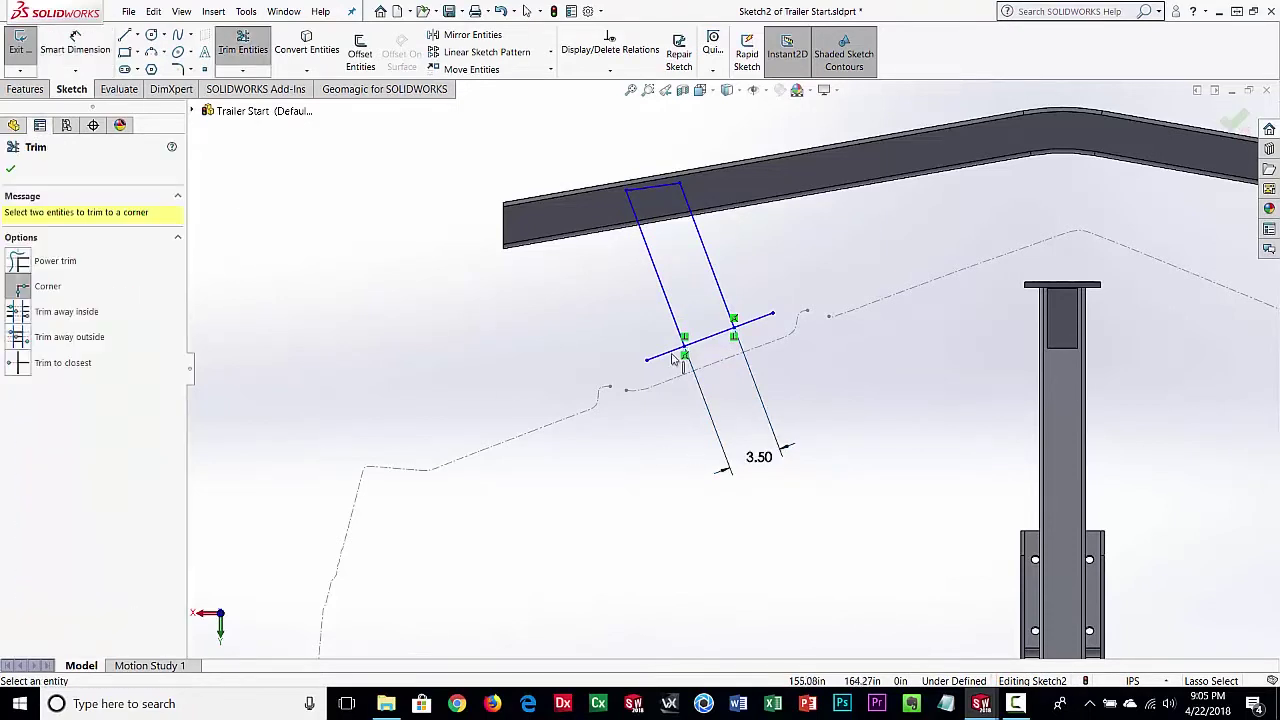
{"action": "left_click", "coordinate": [672, 323]}
{"action": "left_click", "coordinate": [705, 339]}
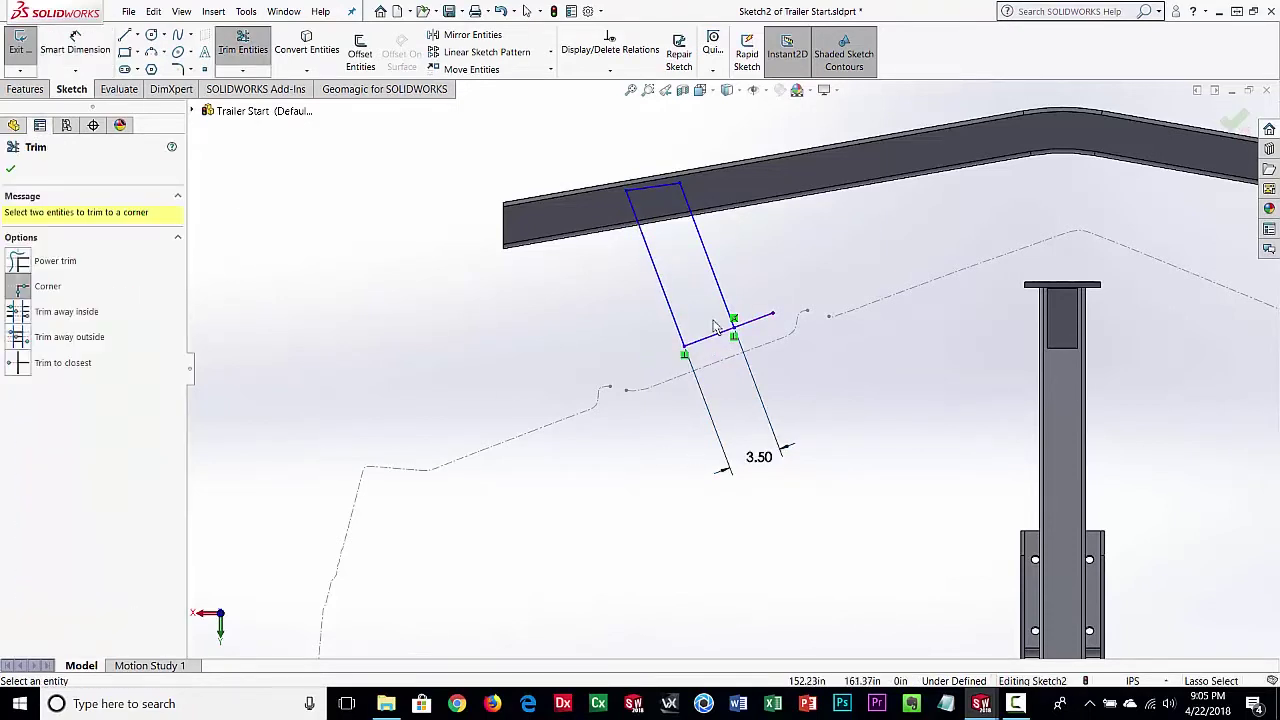
{"action": "left_click", "coordinate": [724, 306]}
{"action": "left_click", "coordinate": [718, 340]}
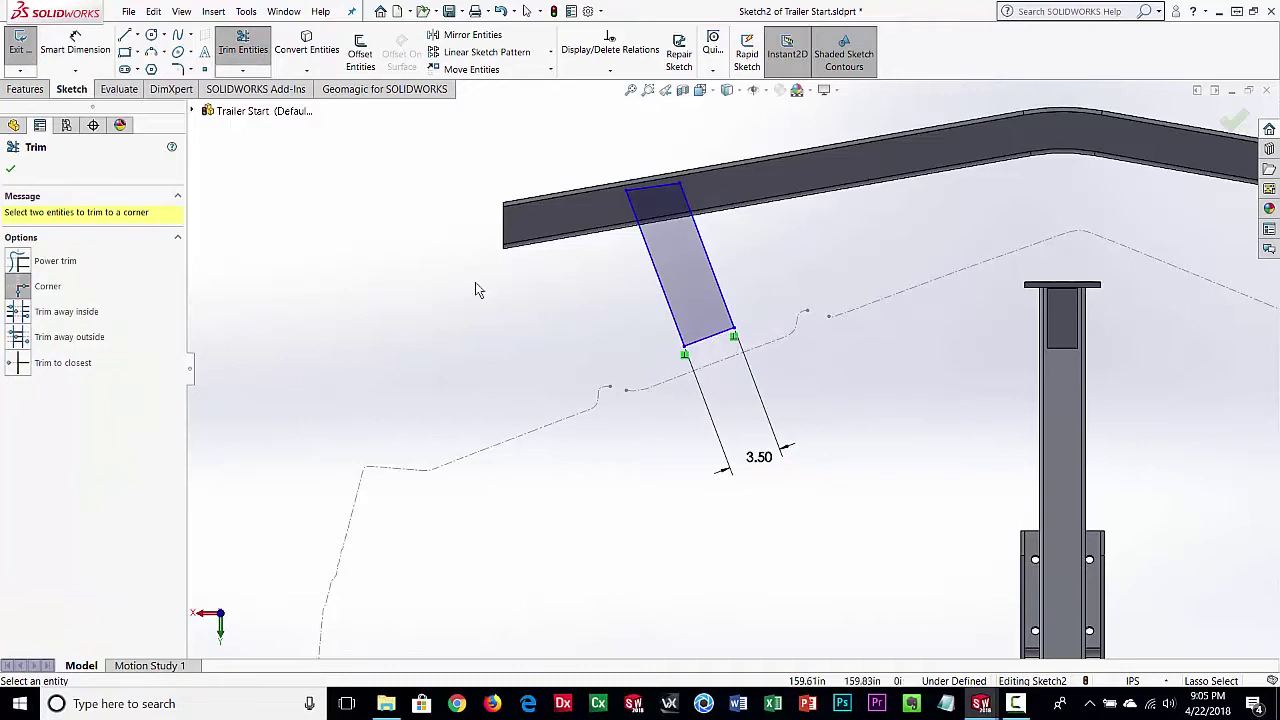
{"action": "left_click", "coordinate": [24, 58]}
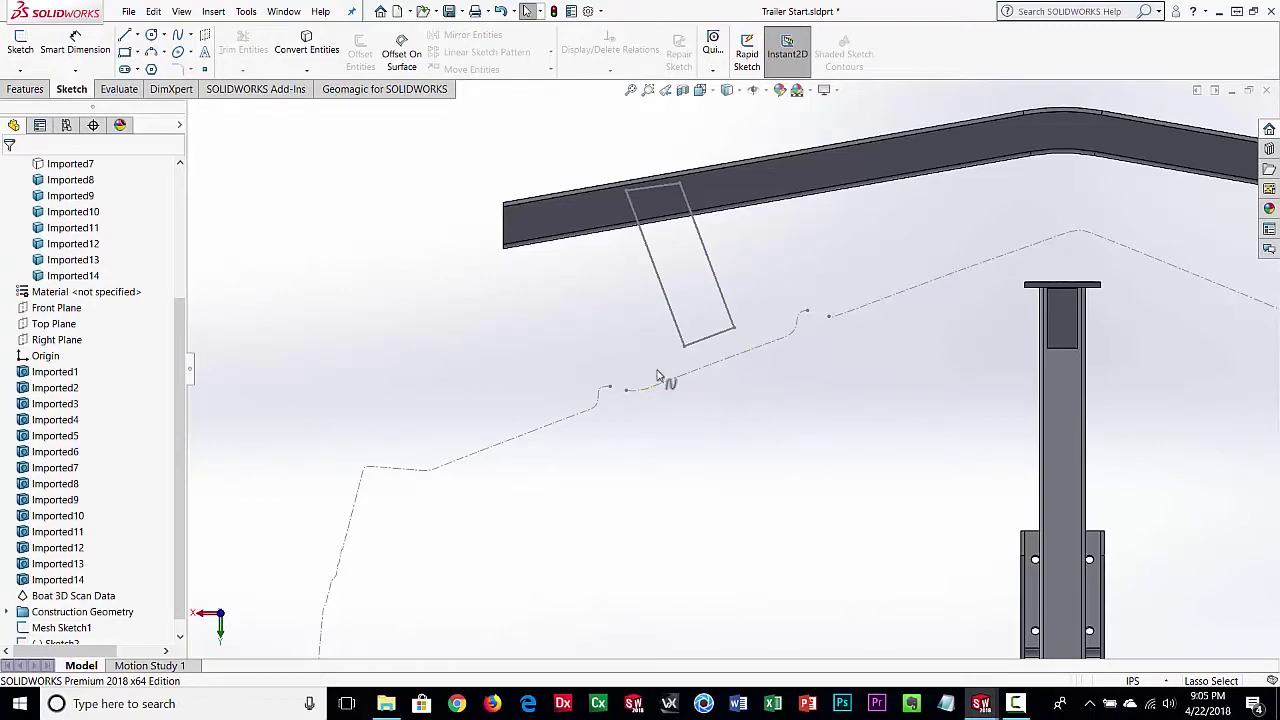
Step: Extrude the closed support profile as a boss to a blind depth of 1.5 in
{"action": "scroll", "coordinate": [684, 456], "scroll_direction": "up", "scroll_amount": 5}
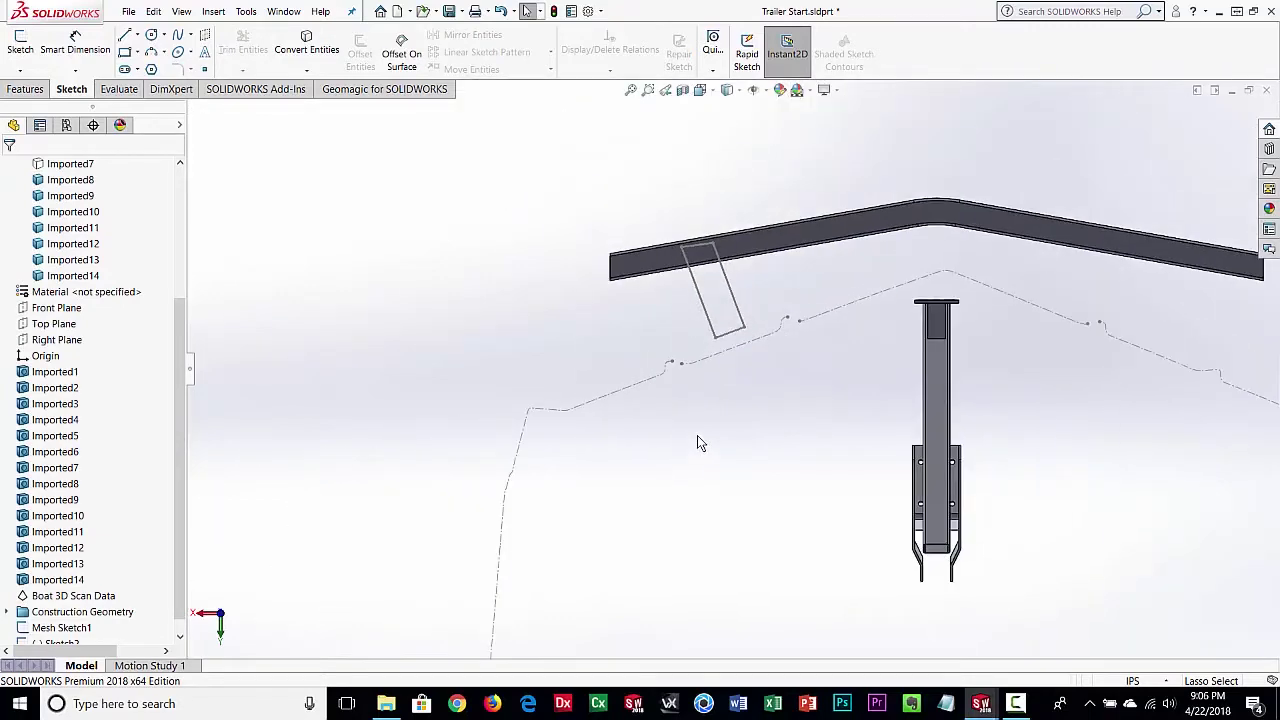
{"action": "middle_click_drag", "start_coordinate": [698, 435], "coordinate": [728, 447]}
{"action": "middle_click_drag", "start_coordinate": [513, 416], "coordinate": [680, 462], "text": "ctrl"}
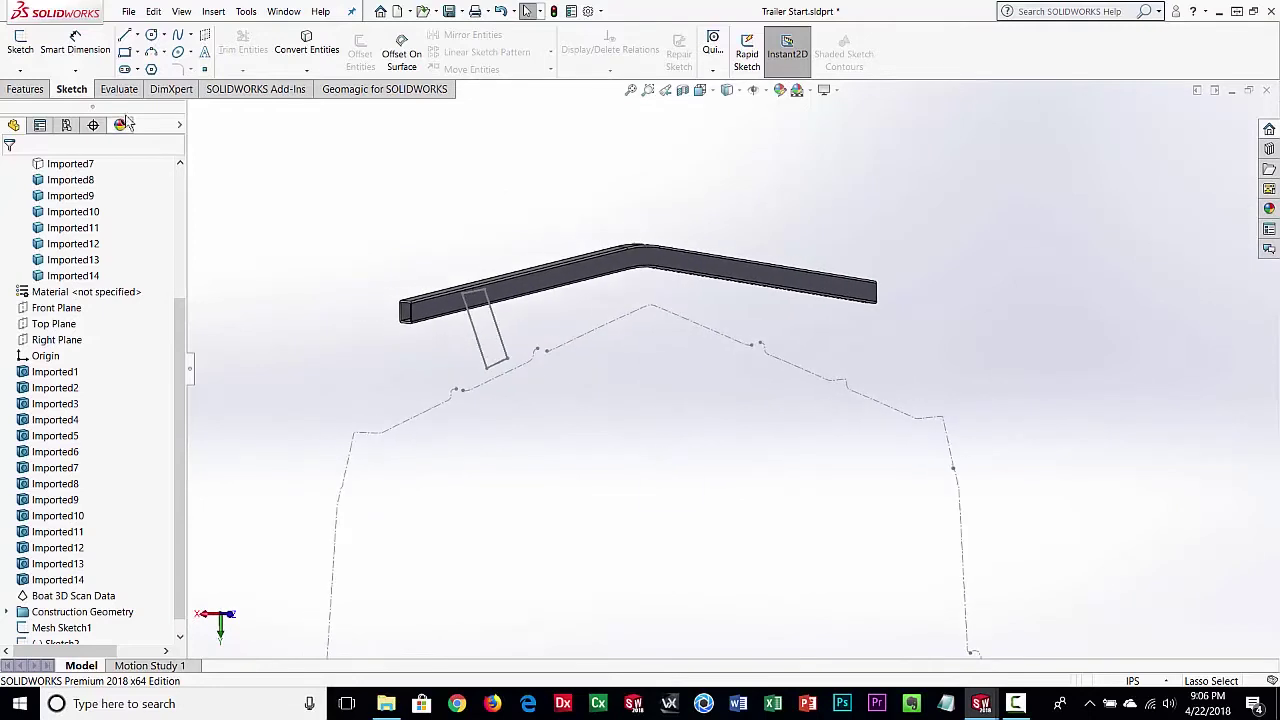
{"action": "left_click", "coordinate": [25, 89]}
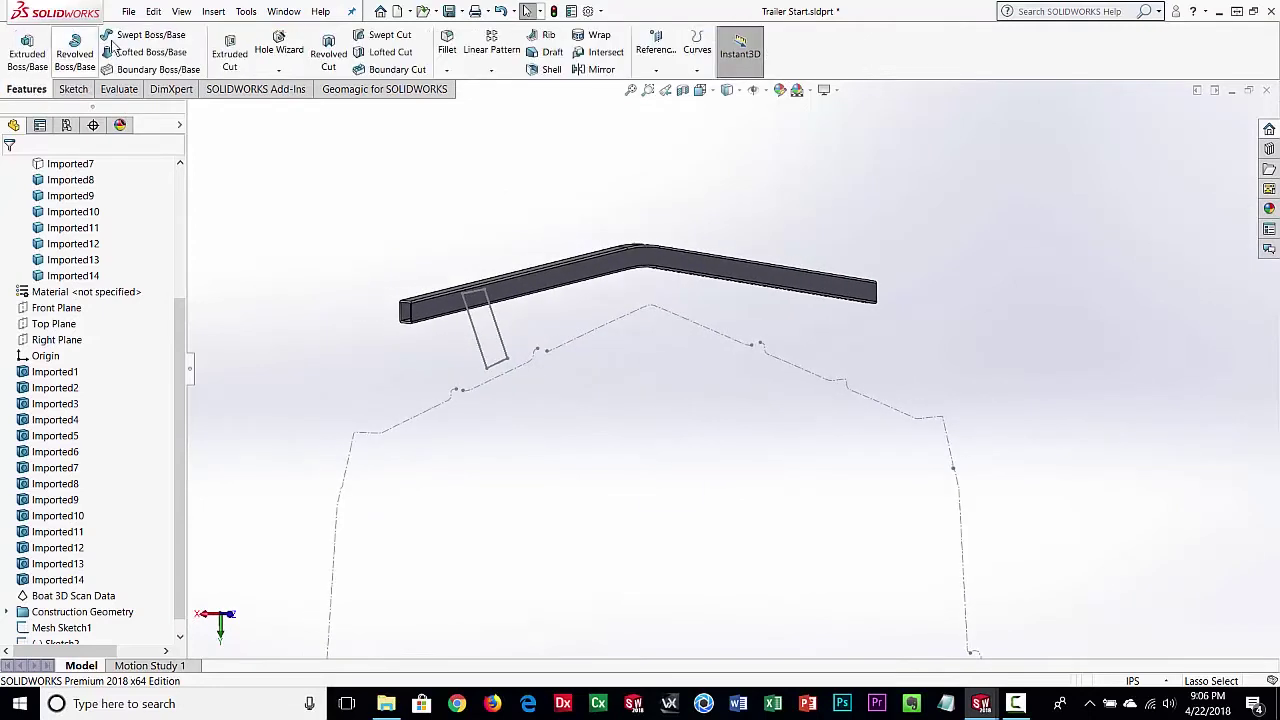
{"action": "left_click", "coordinate": [27, 55]}
{"action": "left_click", "coordinate": [483, 353]}
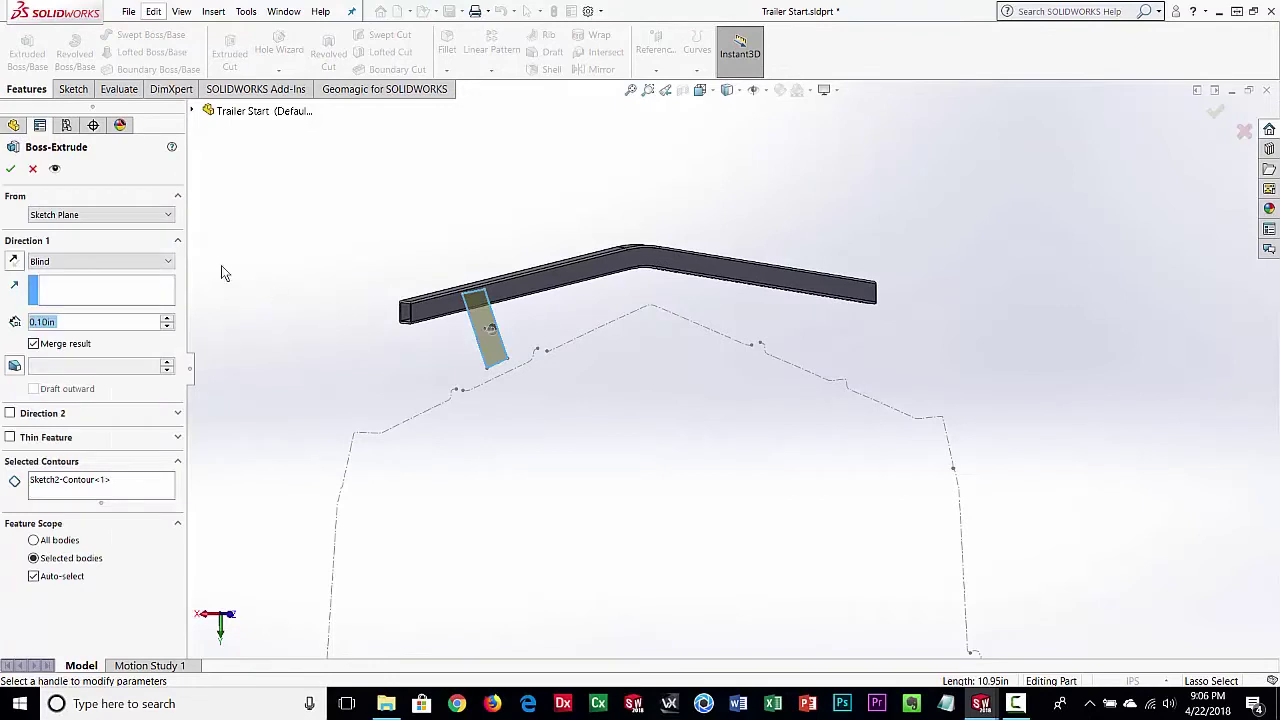
{"action": "type", "text": "1.5"}
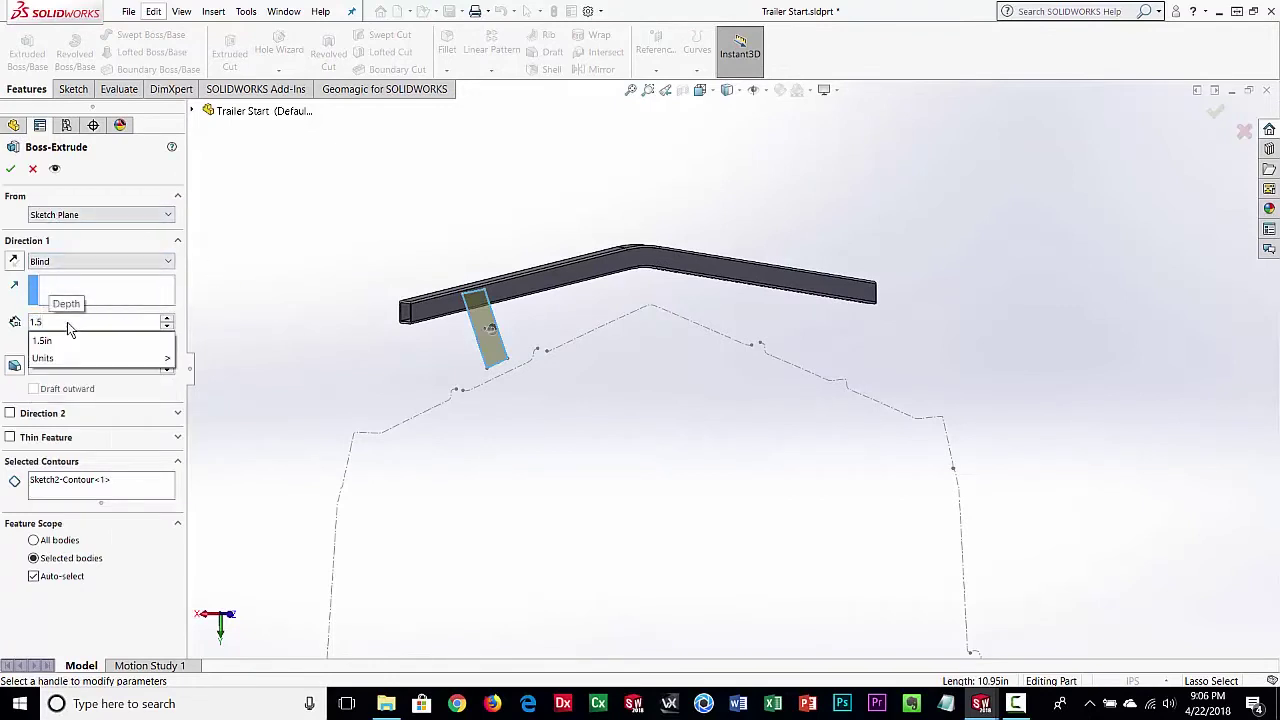
{"action": "key", "text": "Return"}
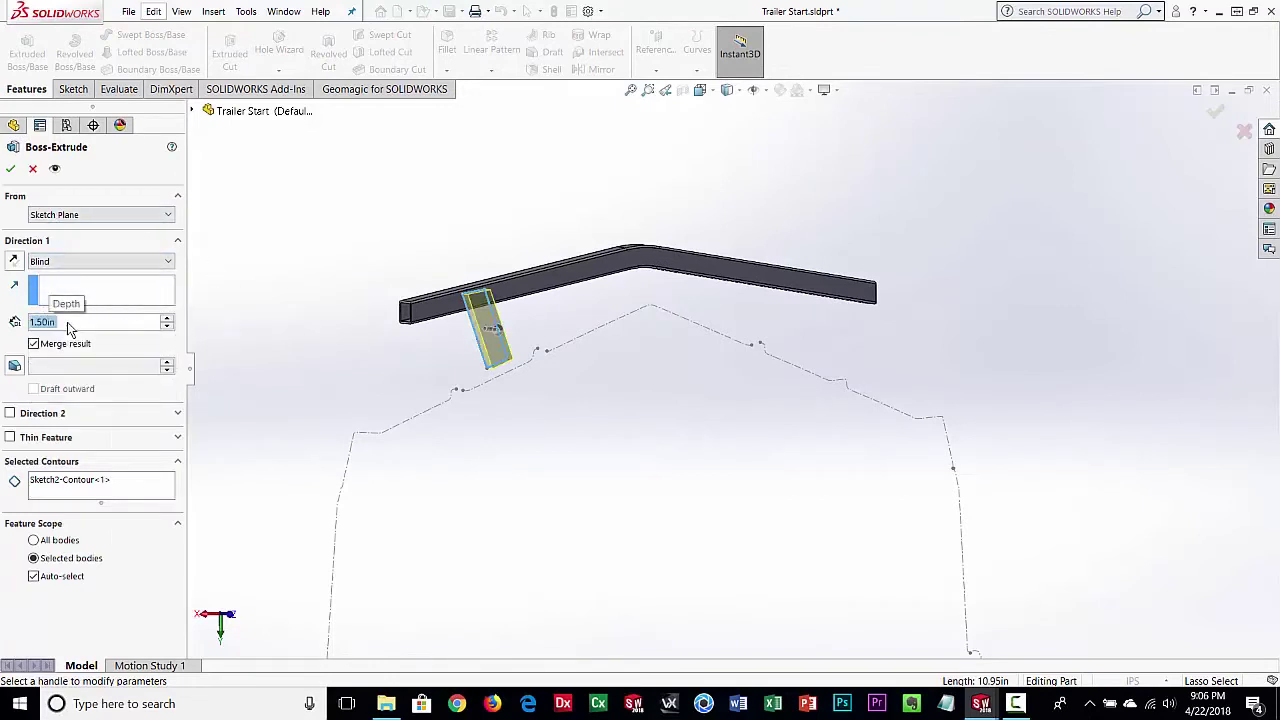
{"action": "left_click", "coordinate": [10, 168]}
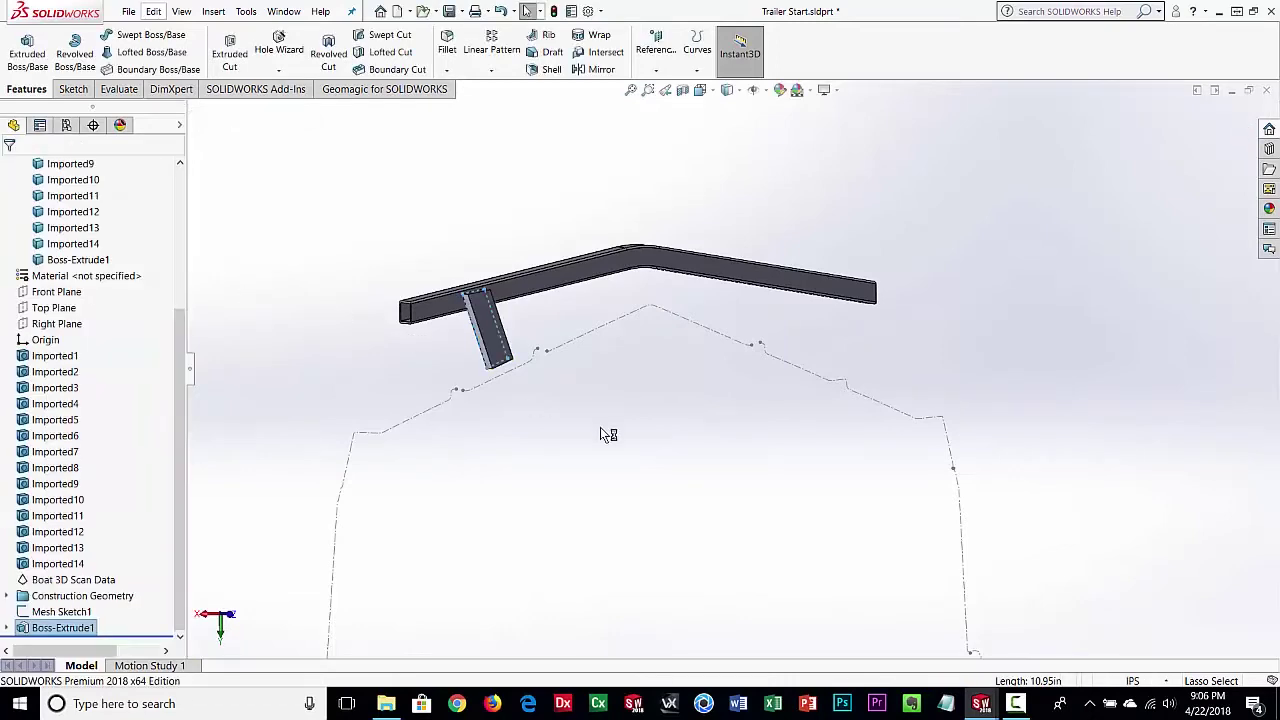
Step: Show the hidden Boat 3D Scan Data body
{"action": "left_click", "coordinate": [24, 582]}
{"action": "left_click", "coordinate": [45, 568]}
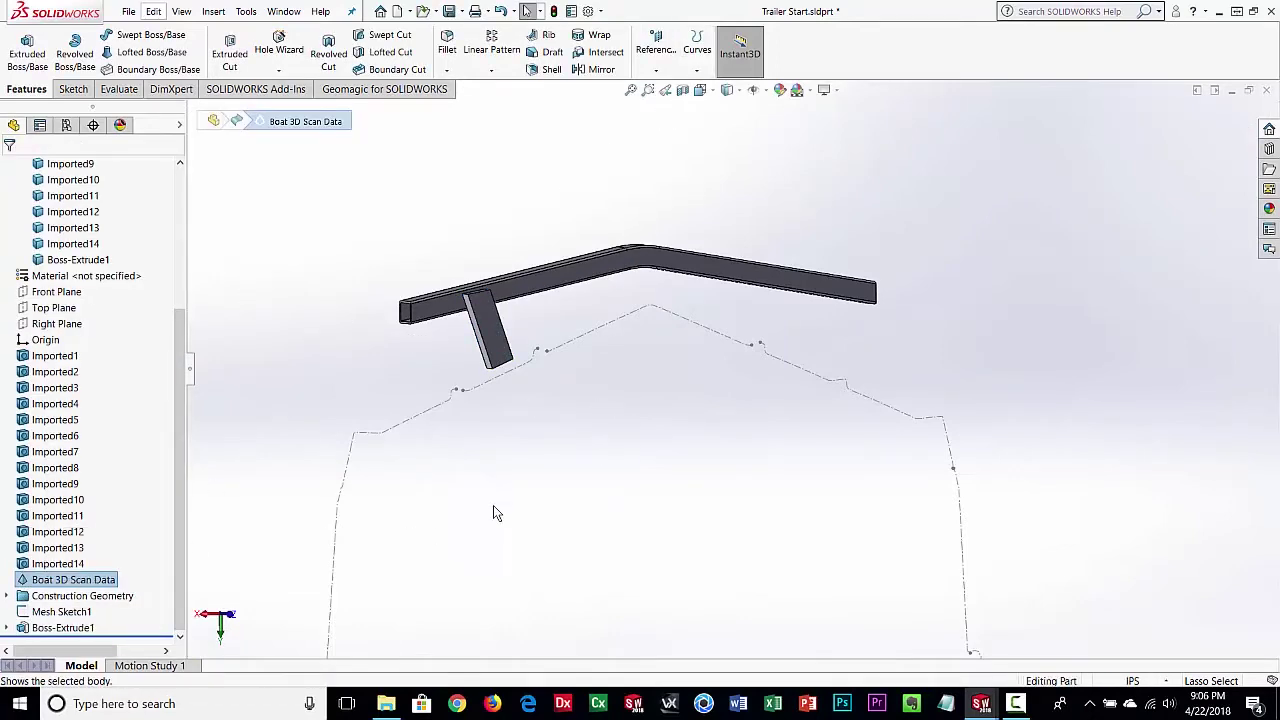
Step: Examine from several angles how the extruded support and cross member sit against the scanned boat hull
{"action": "middle_click_drag", "start_coordinate": [633, 512], "coordinate": [693, 273]}
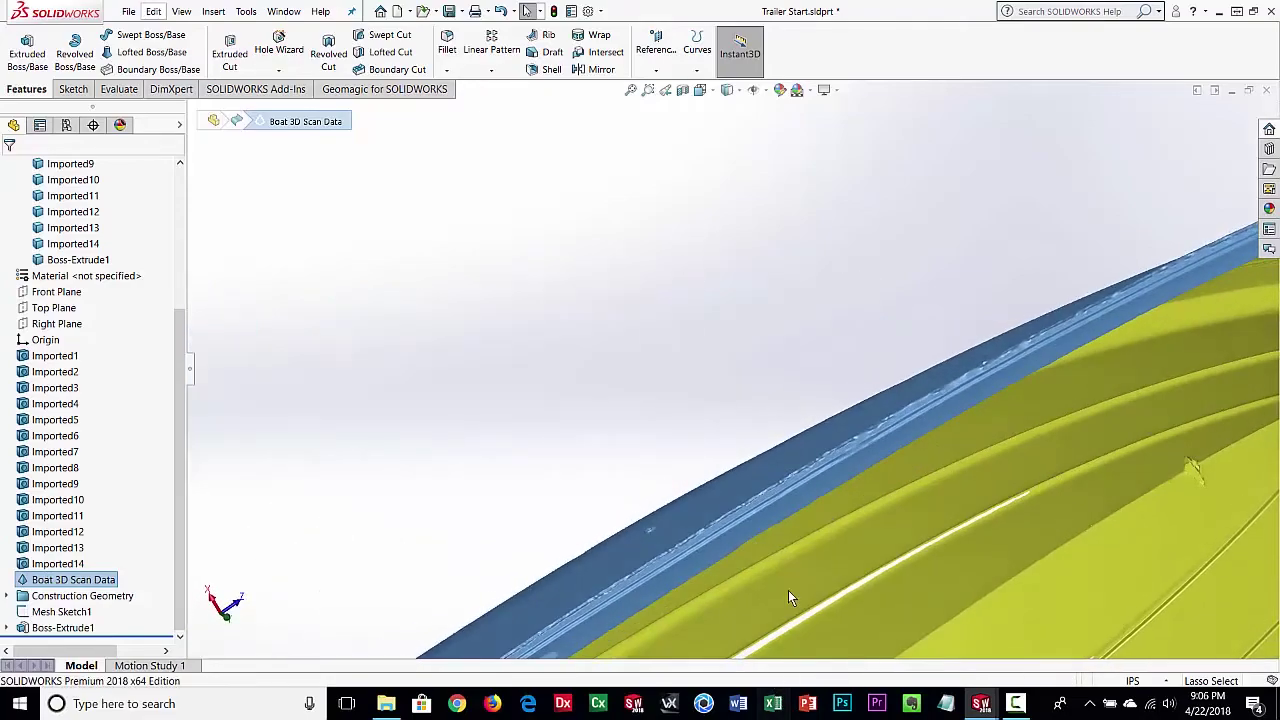
{"action": "middle_click_drag", "start_coordinate": [828, 613], "coordinate": [940, 418]}
{"action": "scroll", "coordinate": [765, 440], "scroll_direction": "down", "scroll_amount": 4}
{"action": "scroll", "coordinate": [800, 498], "scroll_direction": "up", "scroll_amount": 8}
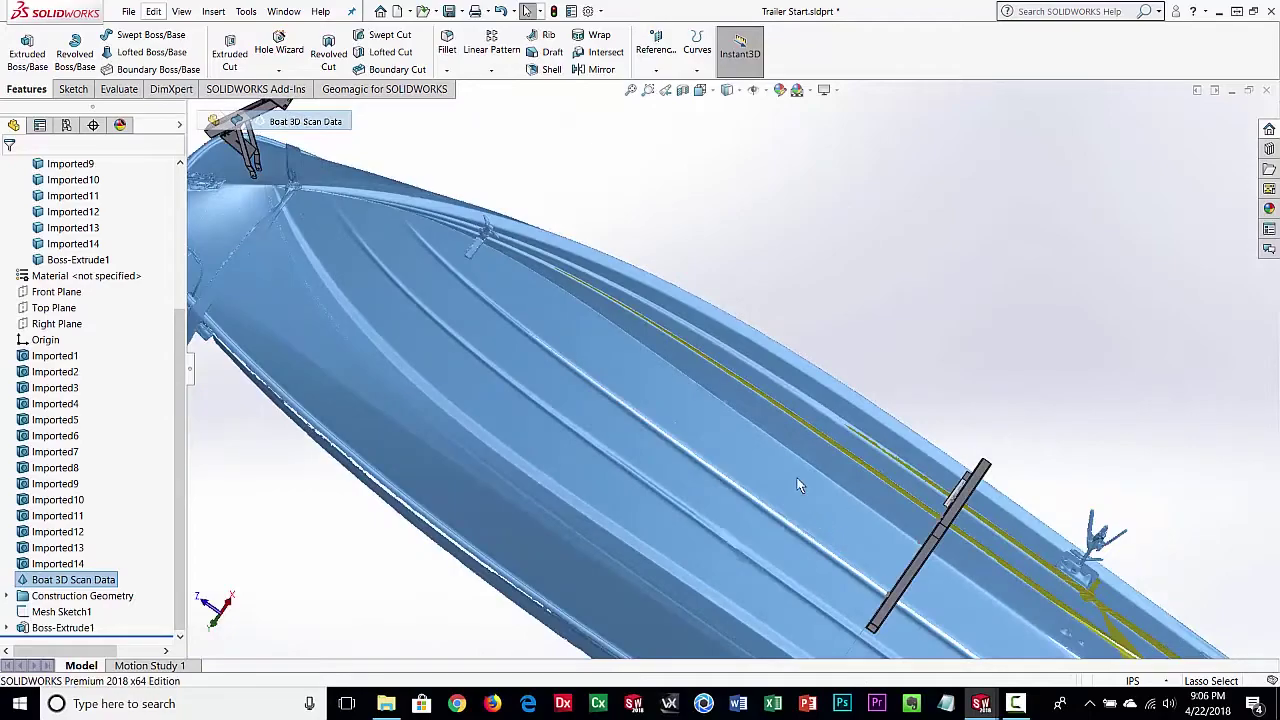
{"action": "middle_click_drag", "start_coordinate": [808, 498], "coordinate": [707, 398], "text": "ctrl"}
{"action": "middle_click_drag", "start_coordinate": [661, 458], "coordinate": [625, 485]}
{"action": "scroll", "coordinate": [626, 482], "scroll_direction": "up", "scroll_amount": 1}
{"action": "scroll", "coordinate": [627, 473], "scroll_direction": "down", "scroll_amount": 4}
{"action": "middle_click_drag", "start_coordinate": [680, 438], "coordinate": [703, 385]}
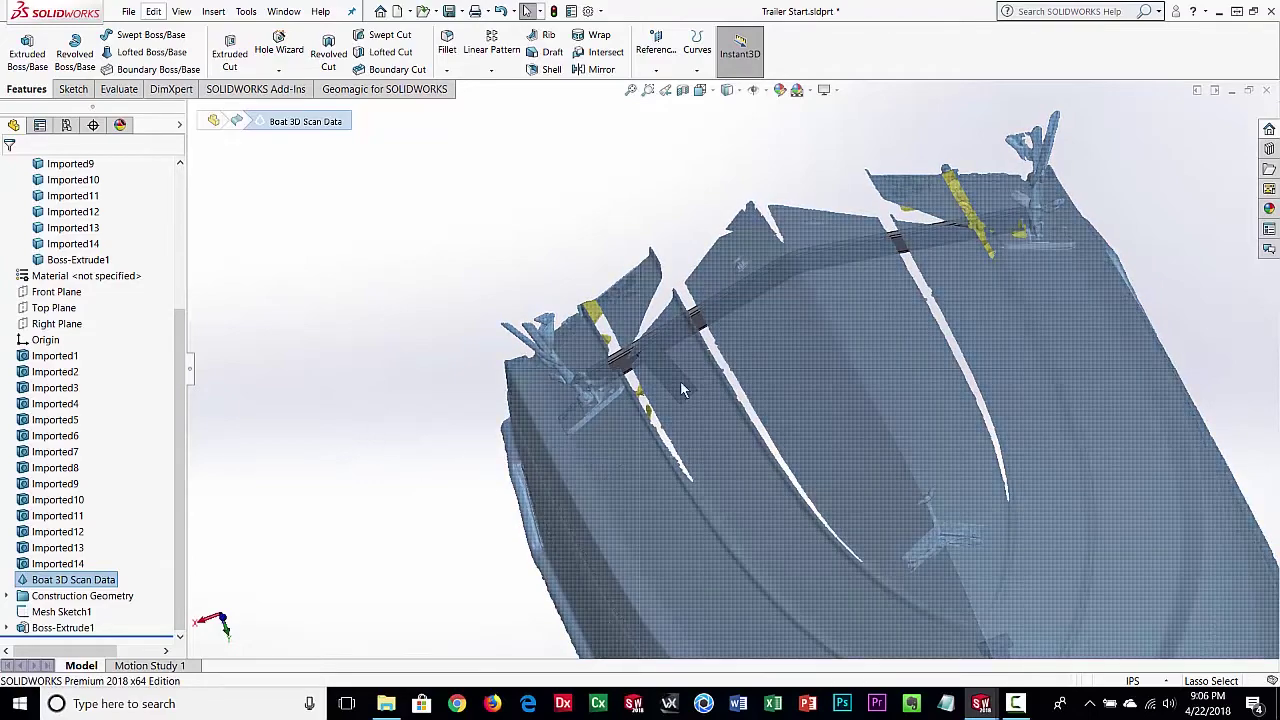
{"action": "middle_click_drag", "start_coordinate": [660, 466], "coordinate": [711, 478]}
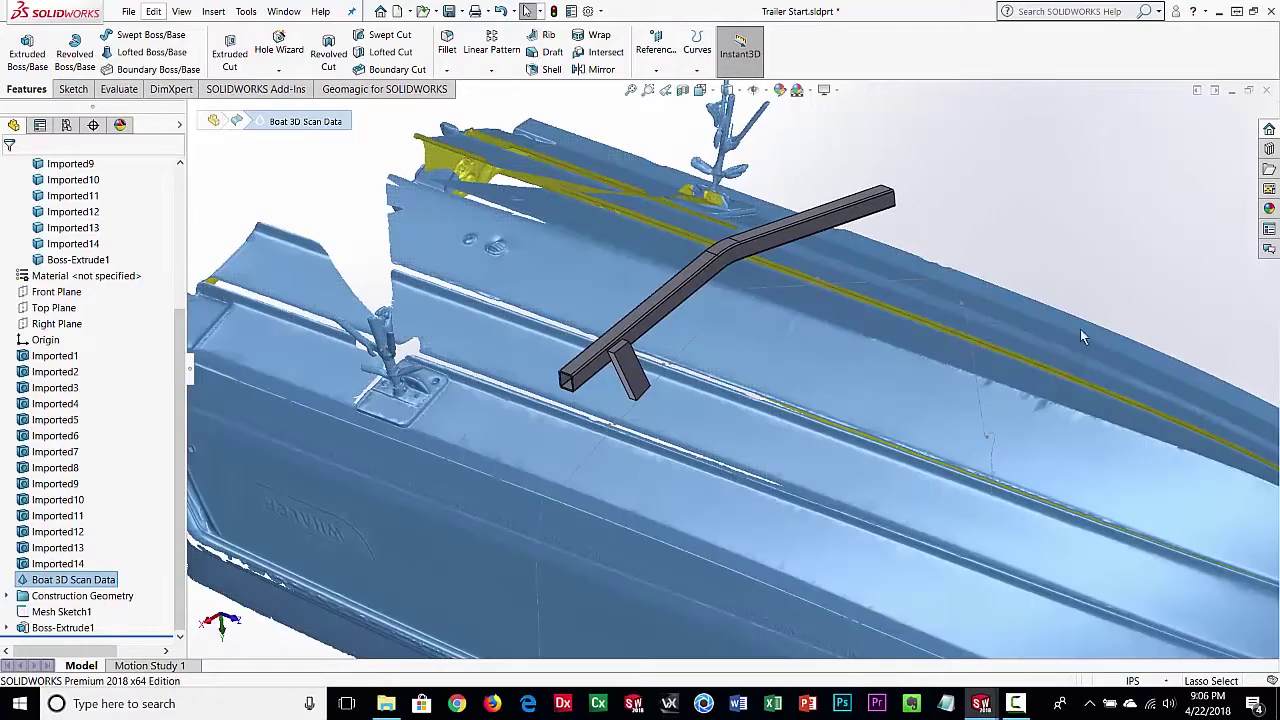
{"action": "scroll", "coordinate": [957, 415], "scroll_direction": "down", "scroll_amount": 2}
{"action": "scroll", "coordinate": [908, 396], "scroll_direction": "up", "scroll_amount": 5}
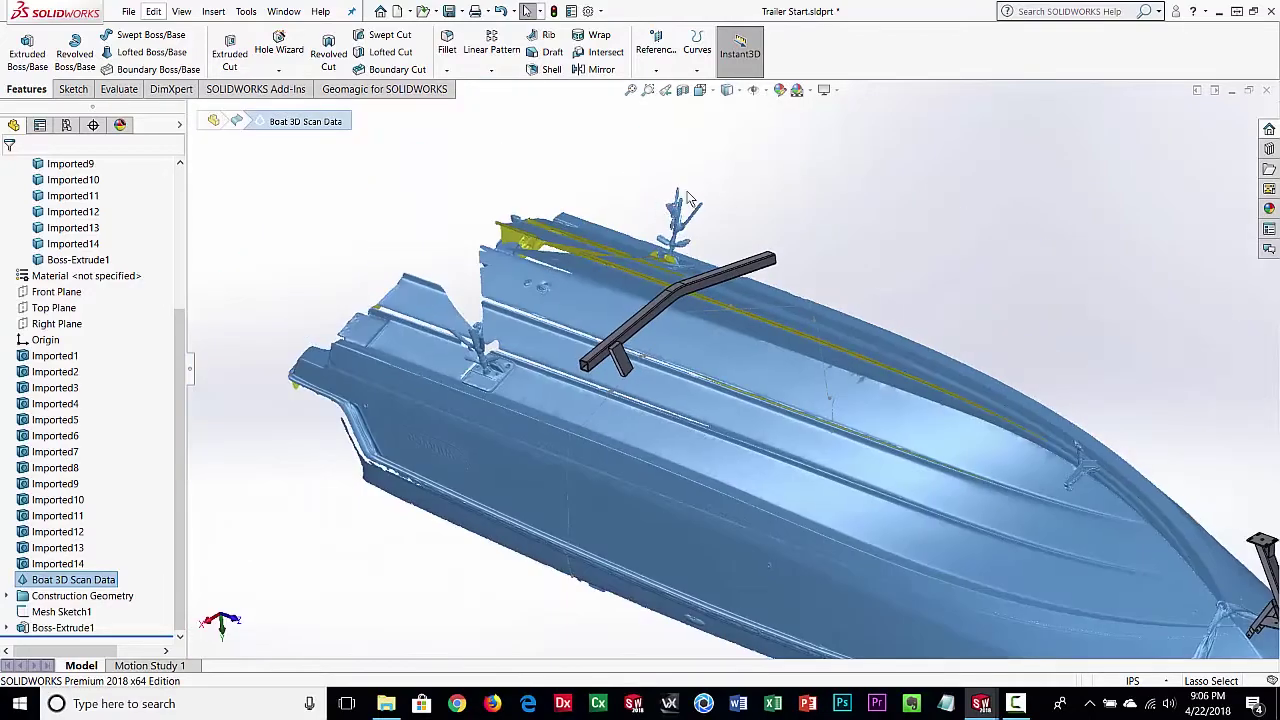
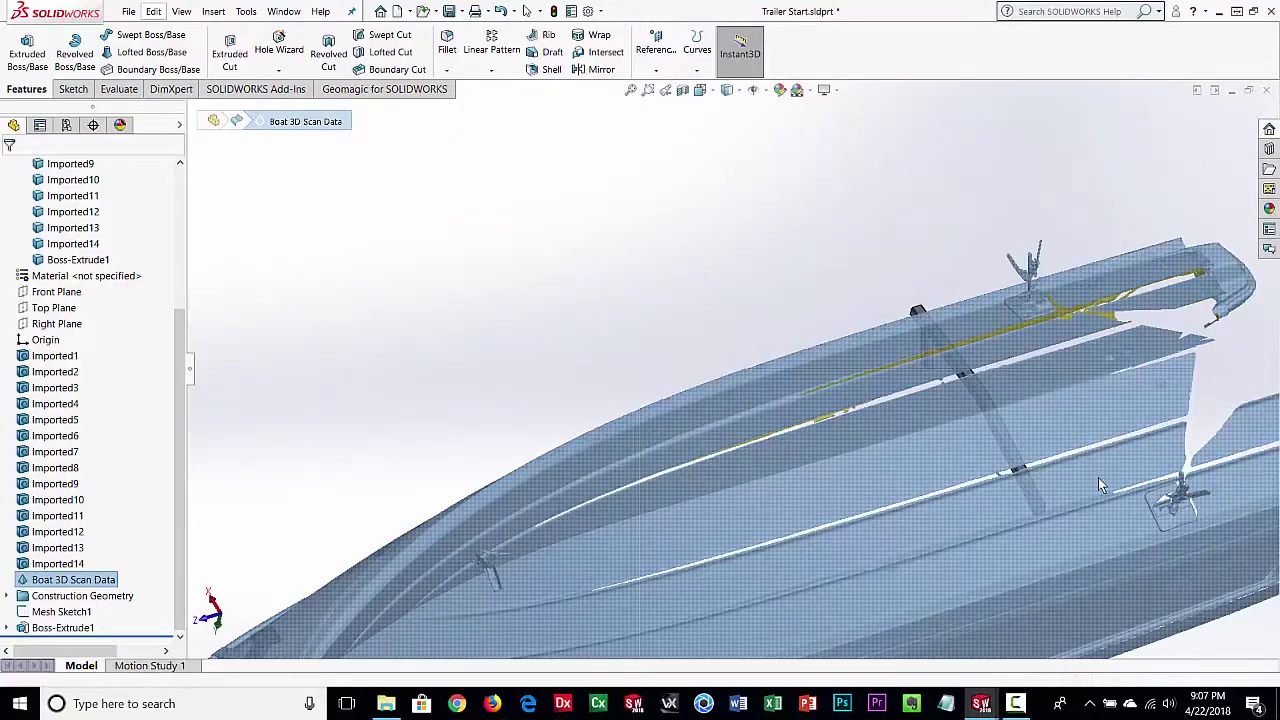
Step: Start Extract Freeform on the Boat 3D Scan Data mesh with Lasso Select as the selection mode
{"action": "middle_click_drag", "start_coordinate": [1098, 477], "coordinate": [848, 320], "text": "ctrl"}
{"action": "middle_click_drag", "start_coordinate": [1081, 512], "coordinate": [1055, 567]}
{"action": "left_click", "coordinate": [116, 575]}
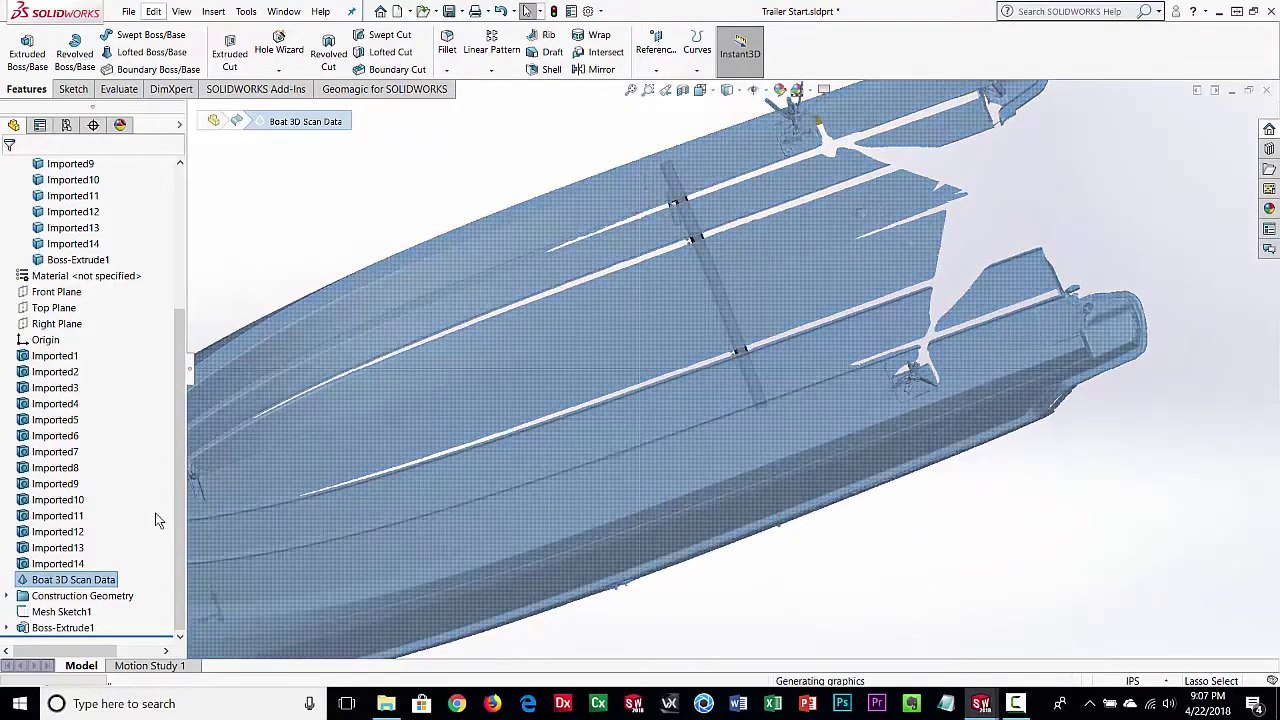
{"action": "left_click", "coordinate": [670, 125]}
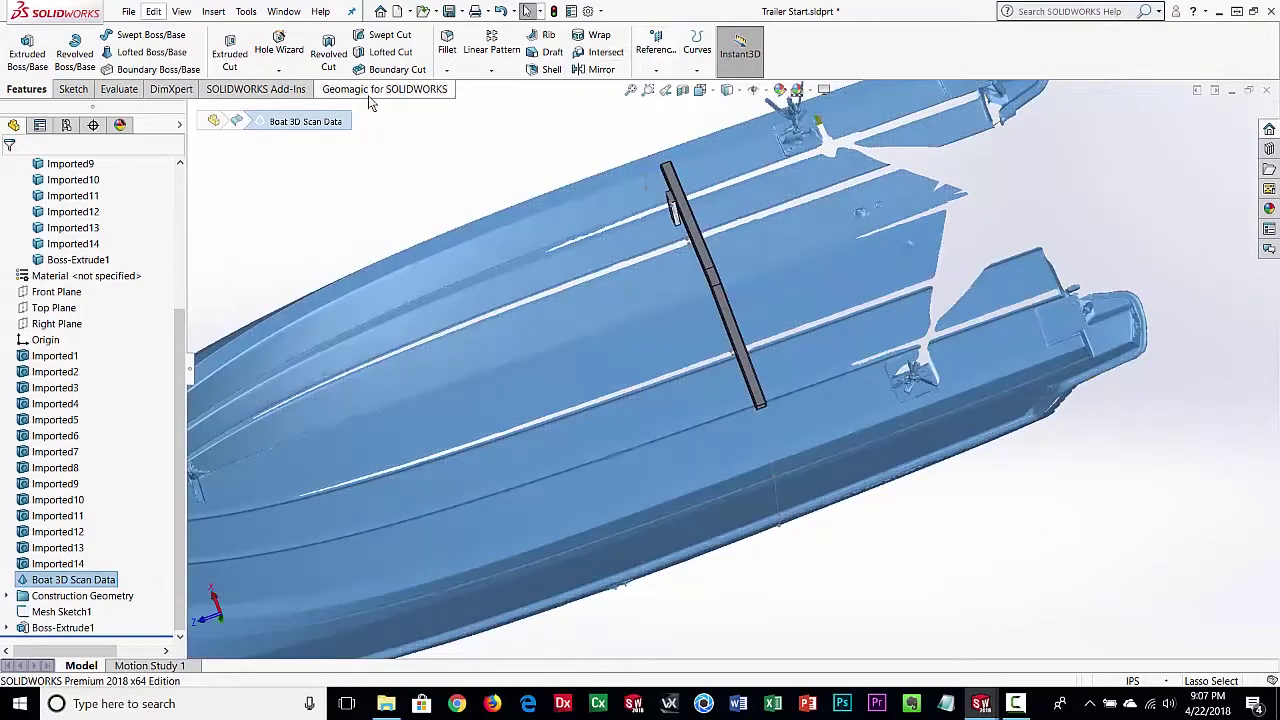
{"action": "left_click", "coordinate": [384, 89]}
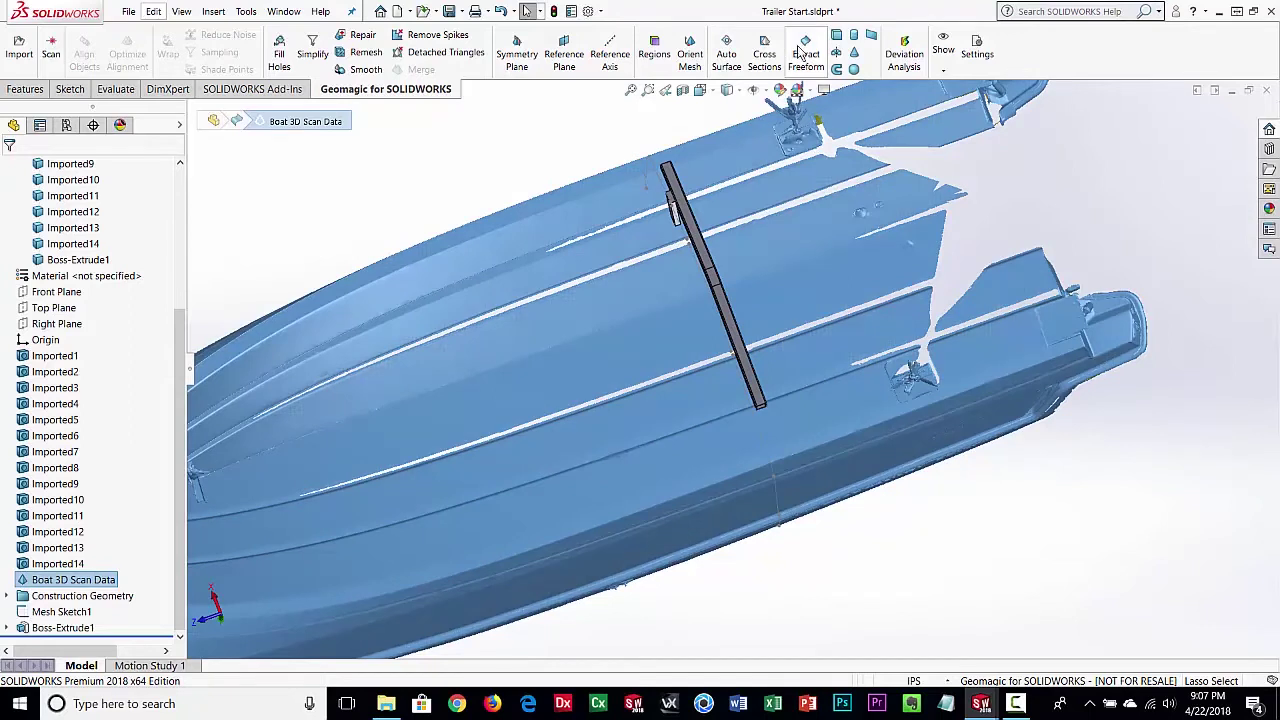
{"action": "left_click", "coordinate": [802, 52]}
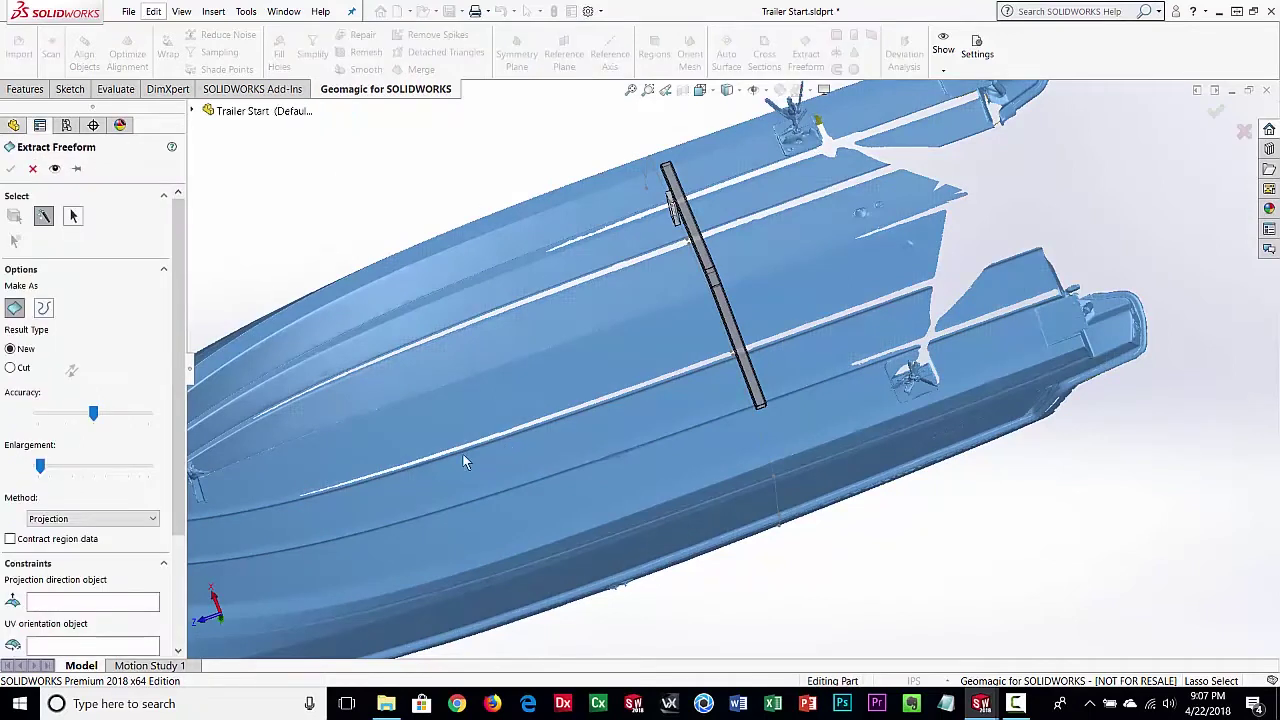
{"action": "right_click", "coordinate": [334, 152]}
{"action": "mouse_move", "coordinate": [401, 175]}
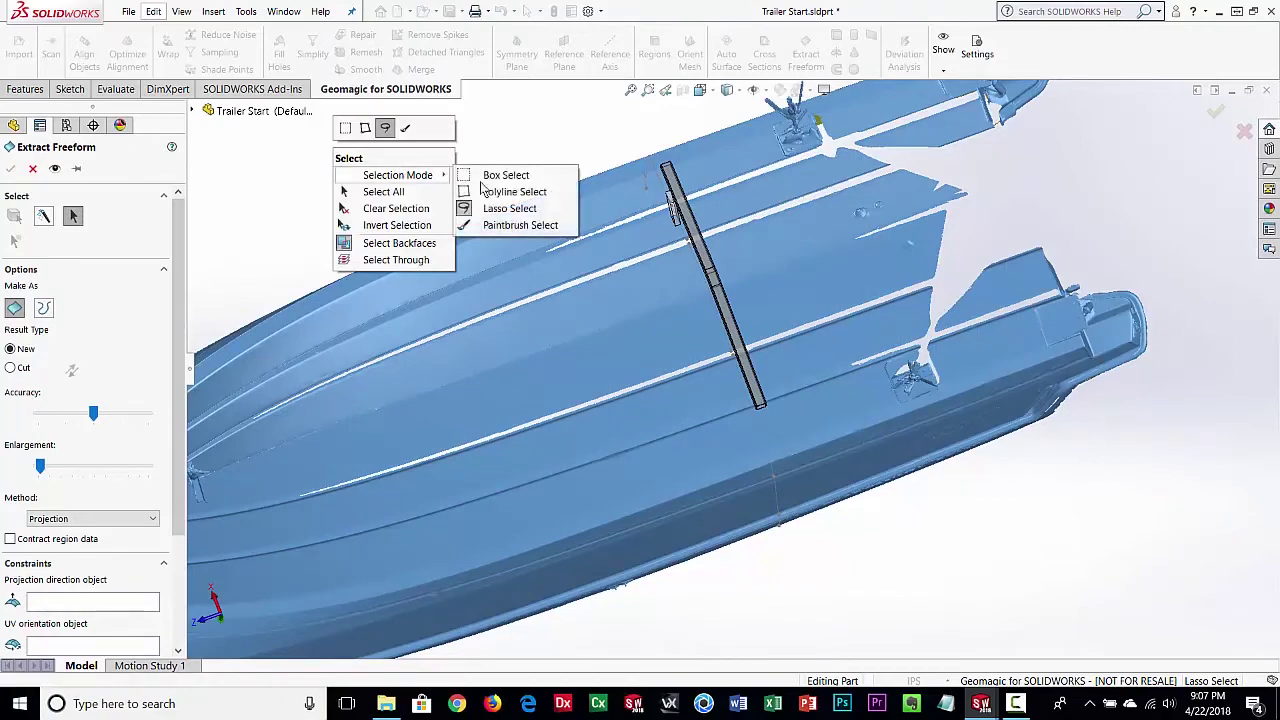
{"action": "left_click", "coordinate": [486, 207]}
Step: Lasso the hull mesh region on both sides of the cross member's end, between the two adjacent hull strakes
{"action": "middle_click_drag", "start_coordinate": [789, 452], "coordinate": [767, 484]}
{"action": "scroll", "coordinate": [767, 482], "scroll_direction": "down", "scroll_amount": 3}
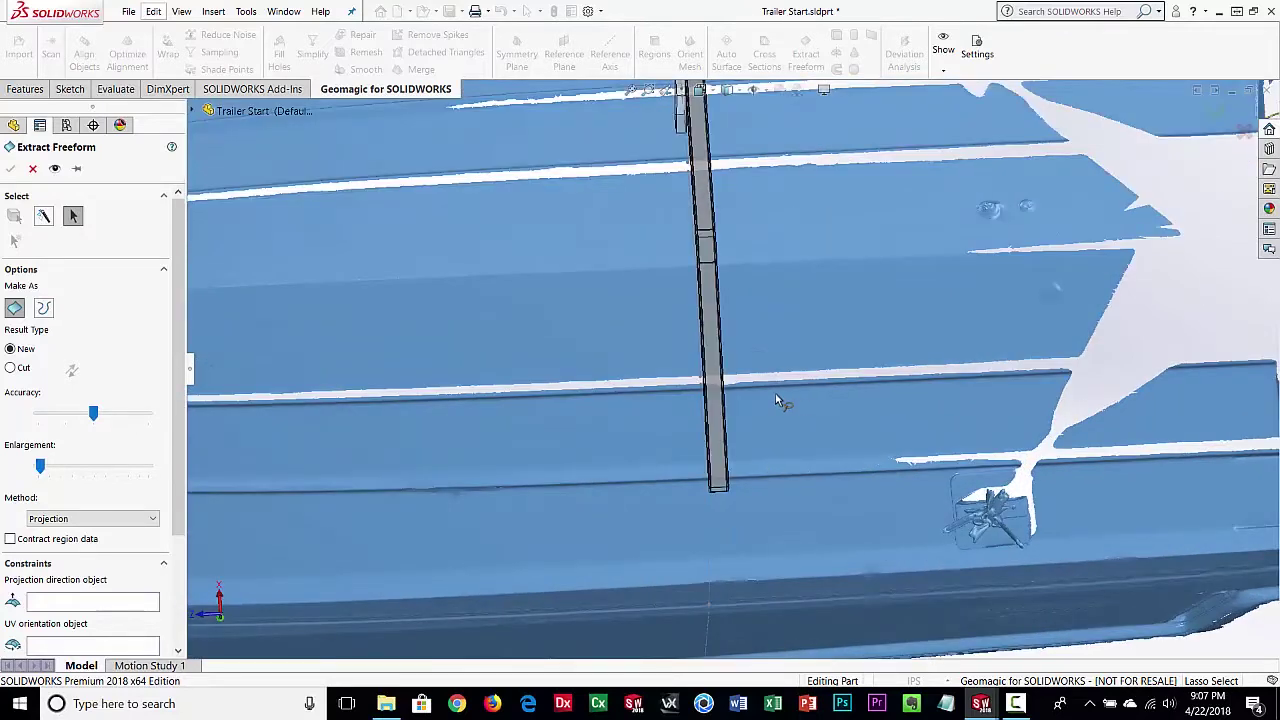
{"action": "left_click_drag", "start_coordinate": [746, 394], "coordinate": [651, 396]}
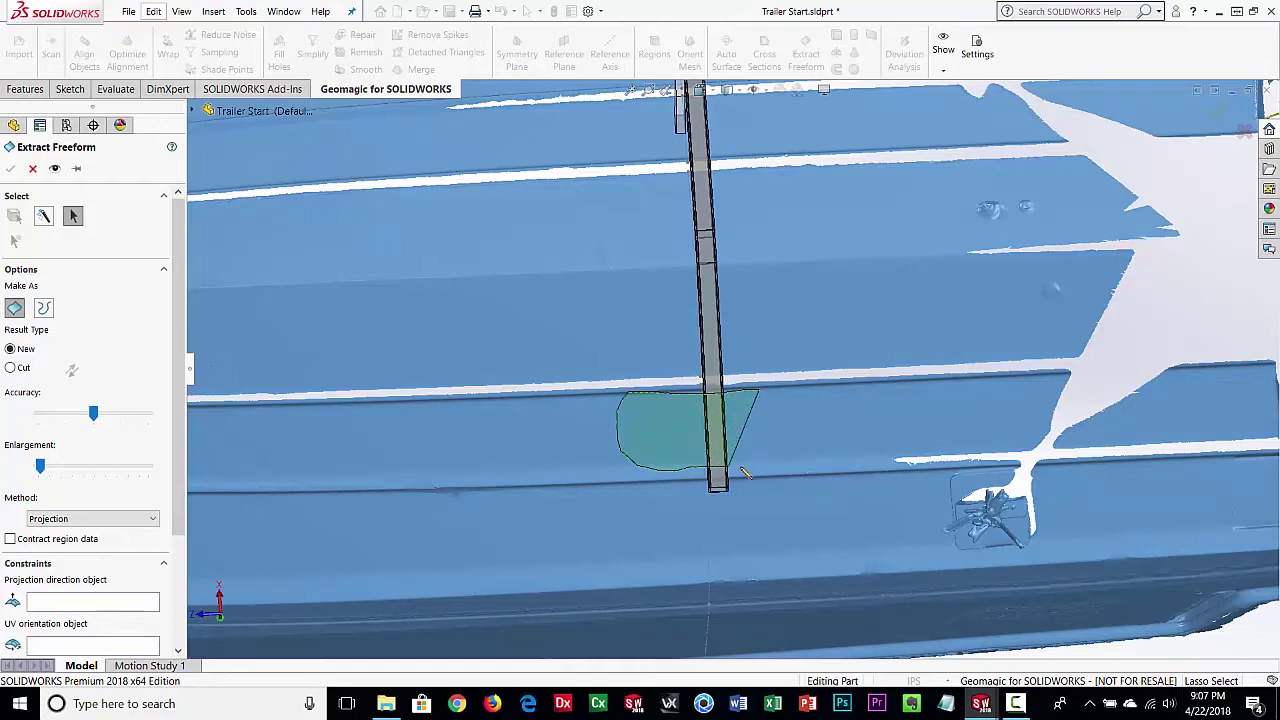
{"action": "left_click_drag", "start_coordinate": [792, 474], "coordinate": [794, 466]}
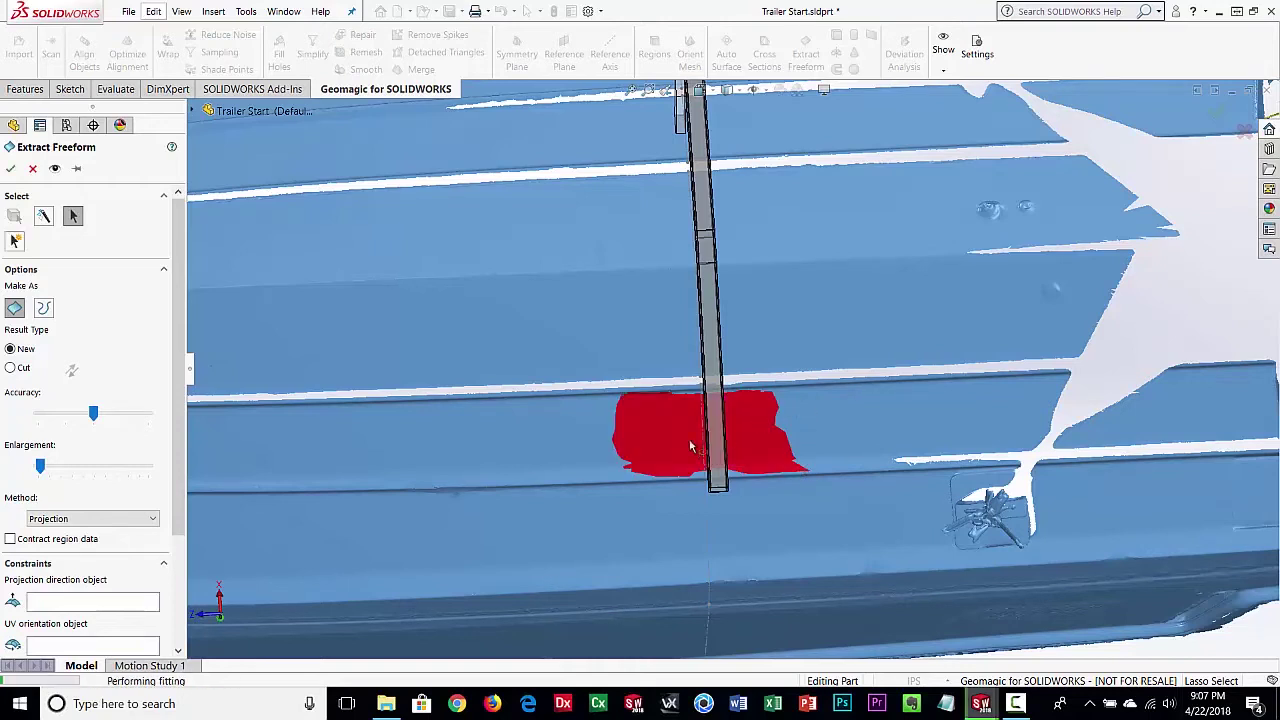
{"action": "mouse_move", "coordinate": [630, 450]}
{"action": "left_mouse_down"}
{"action": "mouse_move", "coordinate": [645, 398]}
{"action": "mouse_move", "coordinate": [686, 400]}
{"action": "left_mouse_up"}
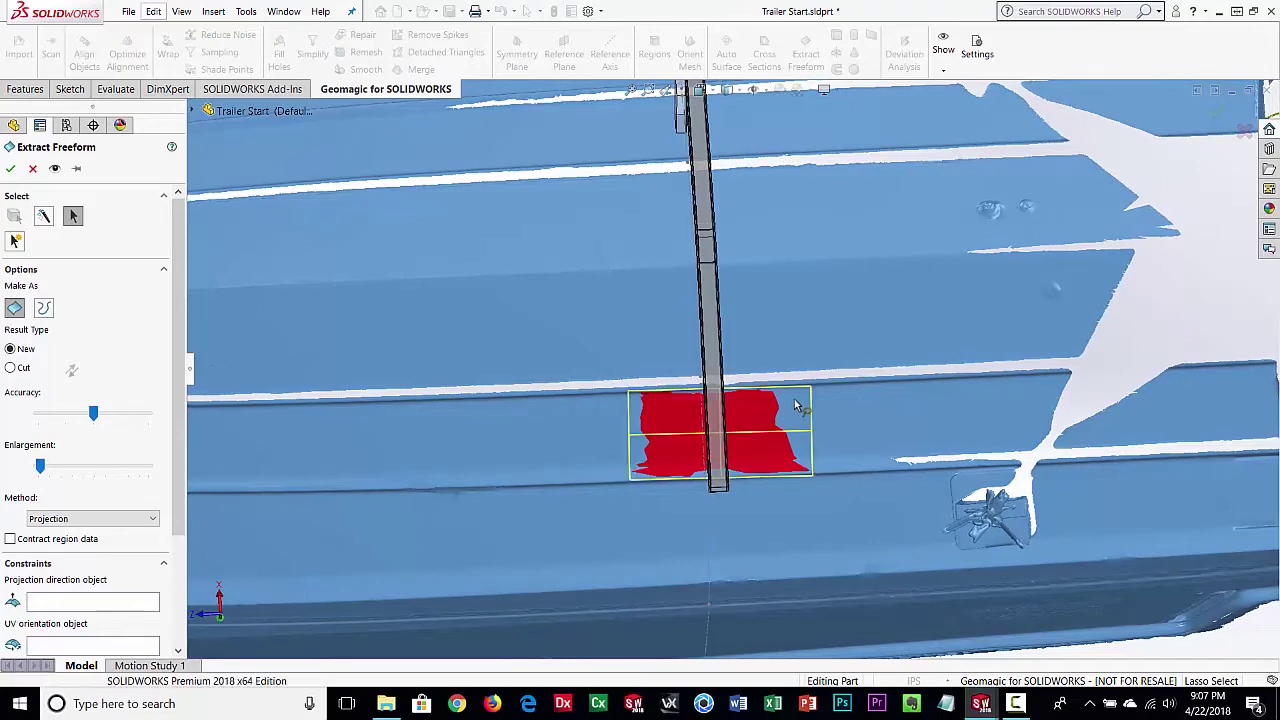
{"action": "left_click_drag", "start_coordinate": [790, 460], "coordinate": [720, 475]}
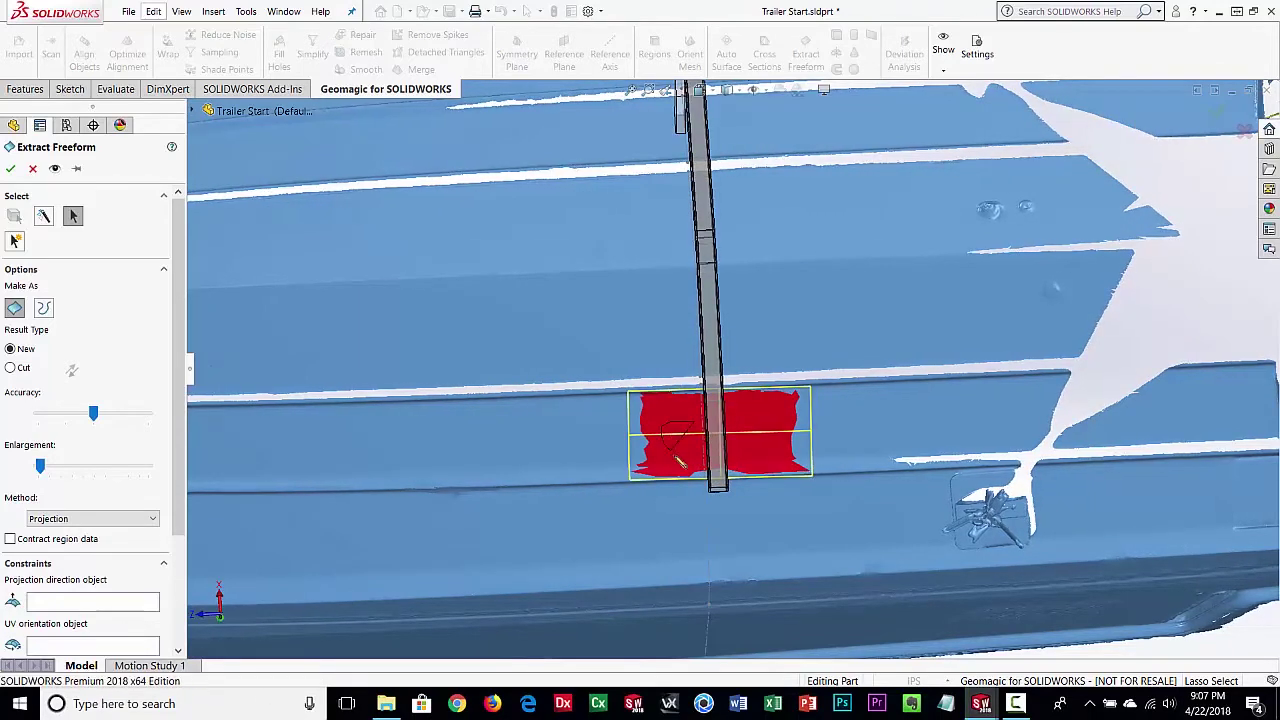
{"action": "left_click_drag", "start_coordinate": [737, 480], "coordinate": [744, 466]}
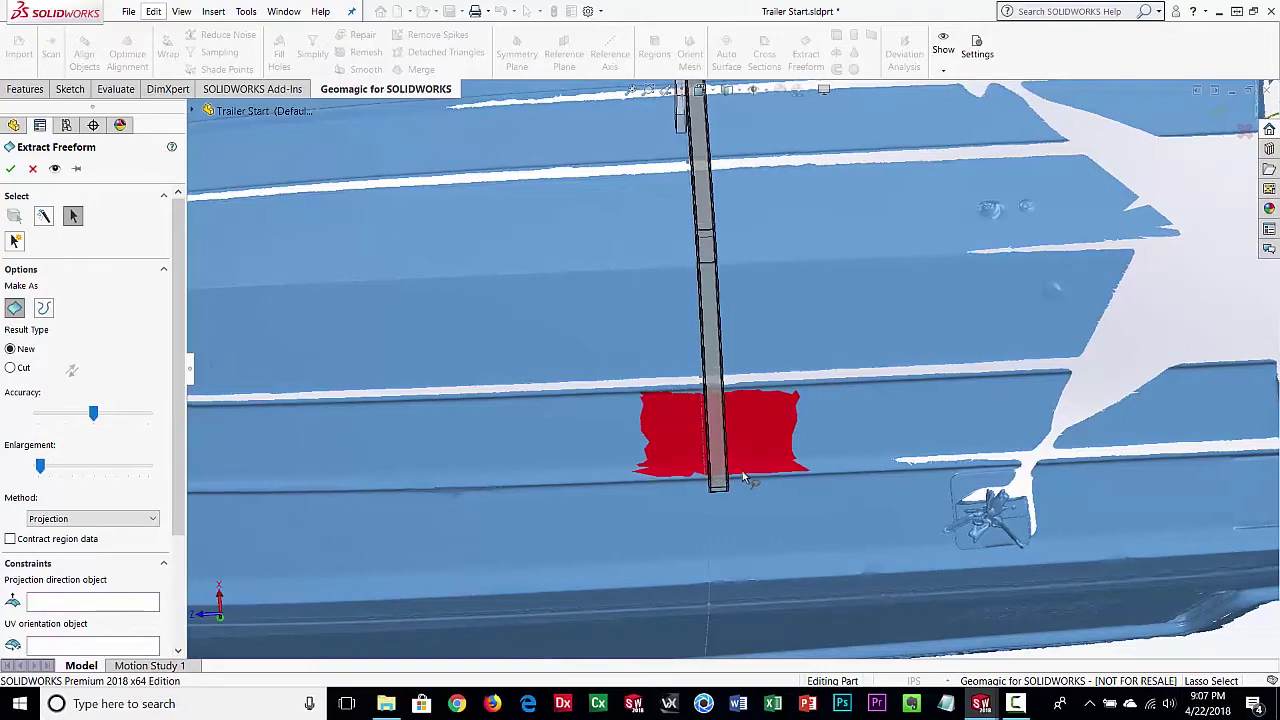
Step: Slightly increase the freeform surface's enlargement and create the surface from the selected hull region
{"action": "mouse_move", "coordinate": [658, 513]}
{"action": "middle_mouse_down"}
{"action": "mouse_move", "coordinate": [660, 478]}
{"action": "mouse_move", "coordinate": [569, 433]}
{"action": "mouse_move", "coordinate": [632, 450]}
{"action": "mouse_move", "coordinate": [628, 440]}
{"action": "middle_mouse_up"}
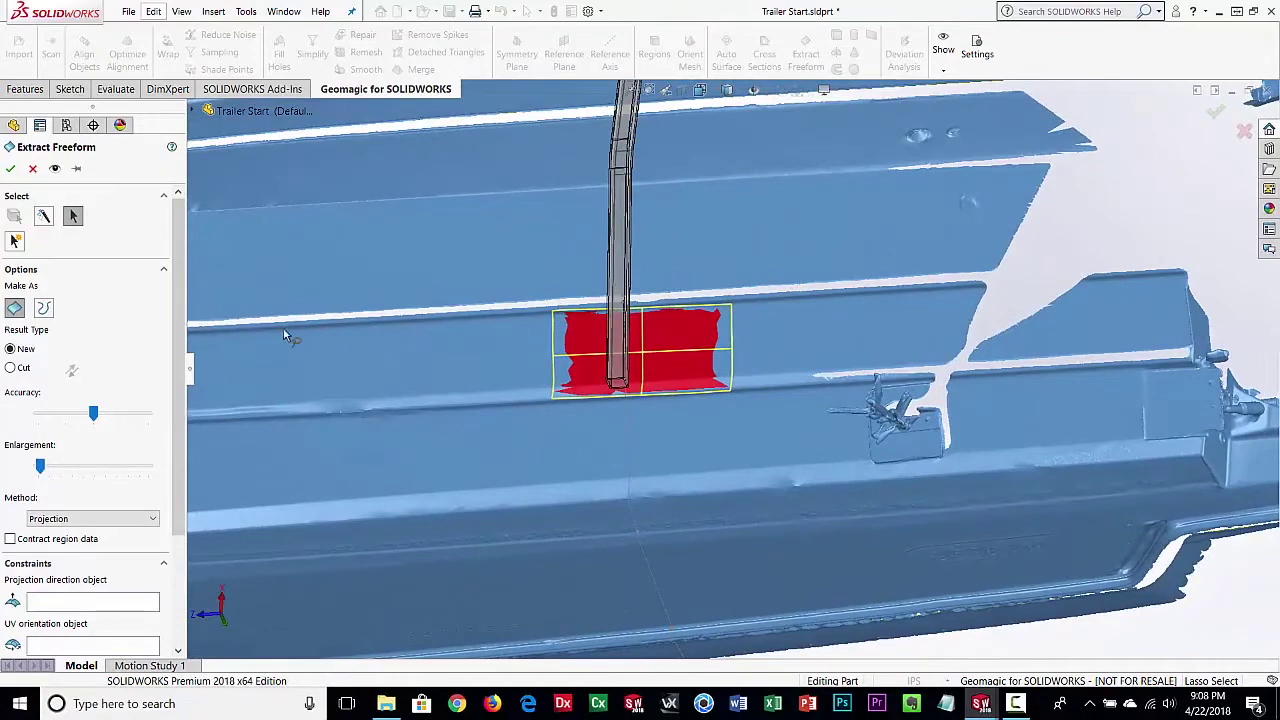
{"action": "left_click", "coordinate": [51, 467]}
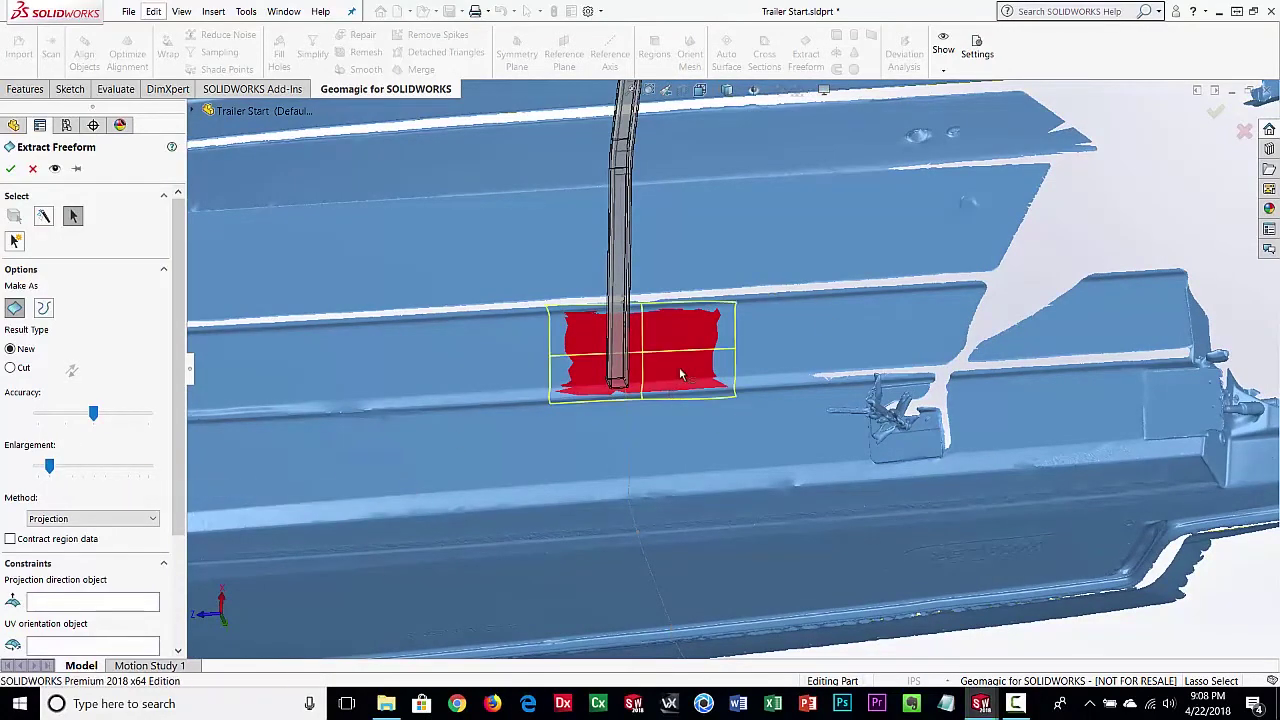
{"action": "mouse_move", "coordinate": [680, 366]}
{"action": "middle_mouse_down"}
{"action": "mouse_move", "coordinate": [716, 315]}
{"action": "mouse_move", "coordinate": [668, 366]}
{"action": "middle_mouse_up"}
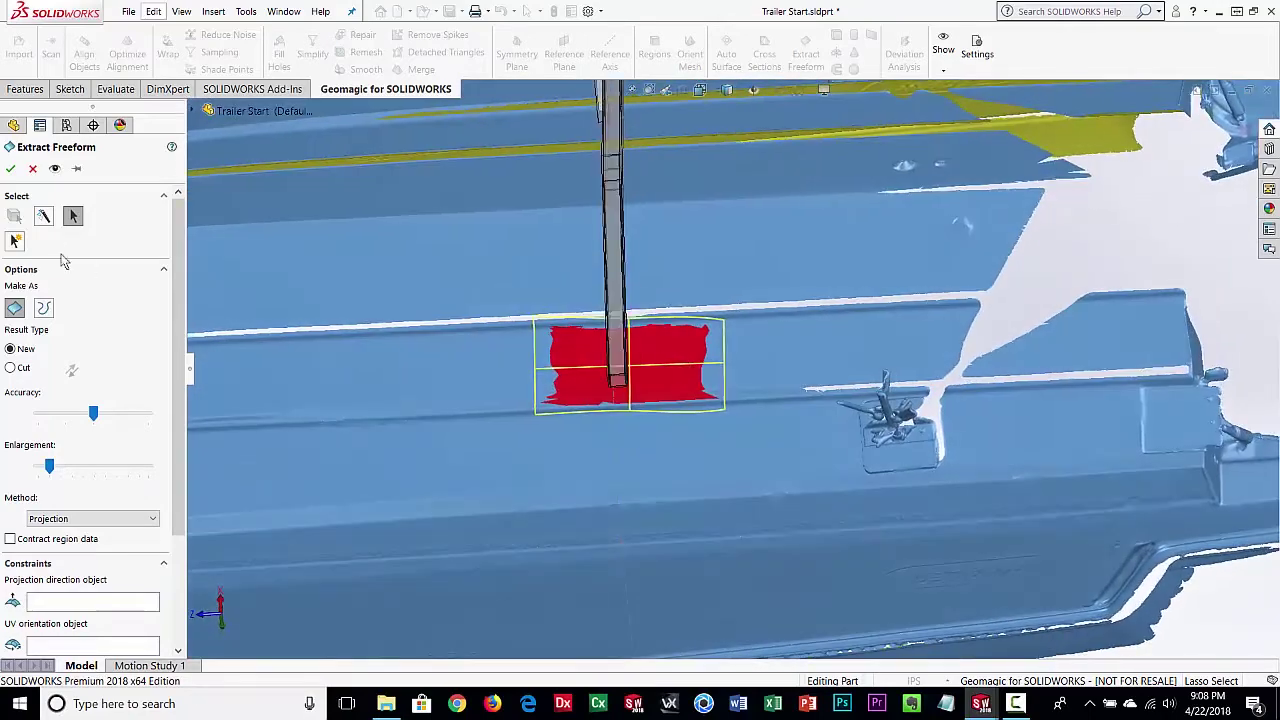
{"action": "left_click", "coordinate": [11, 169]}
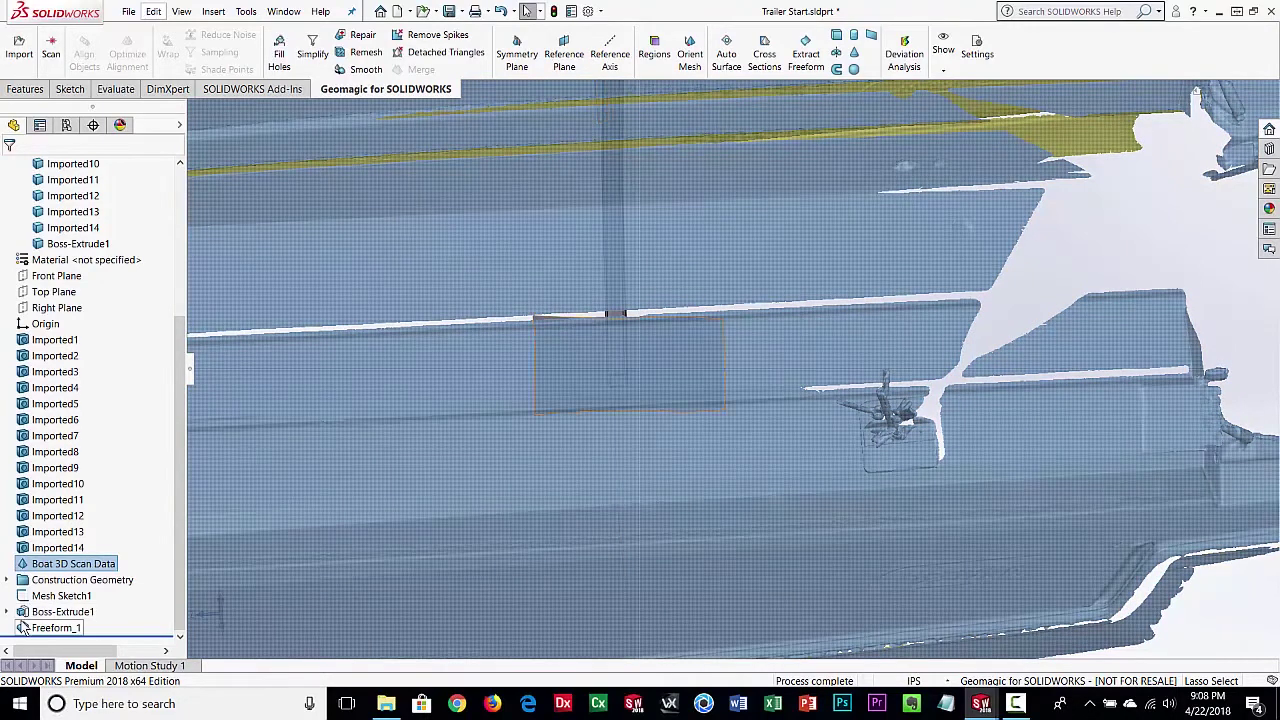
Step: Hide the Boat 3D Scan Data body to isolate the extracted surface and the cross member
{"action": "left_click", "coordinate": [22, 565]}
{"action": "left_click", "coordinate": [36, 547]}
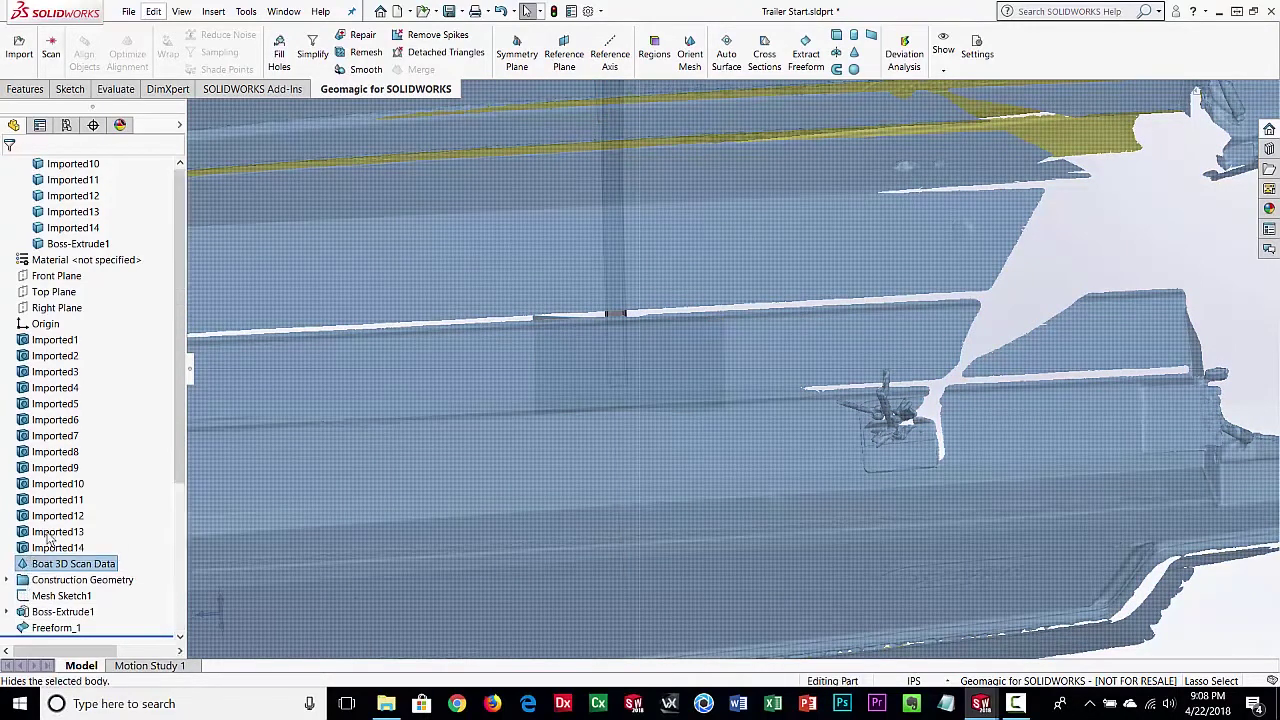
{"action": "middle_click_drag", "start_coordinate": [709, 473], "coordinate": [728, 355]}
{"action": "middle_click_drag", "start_coordinate": [687, 427], "coordinate": [622, 392]}
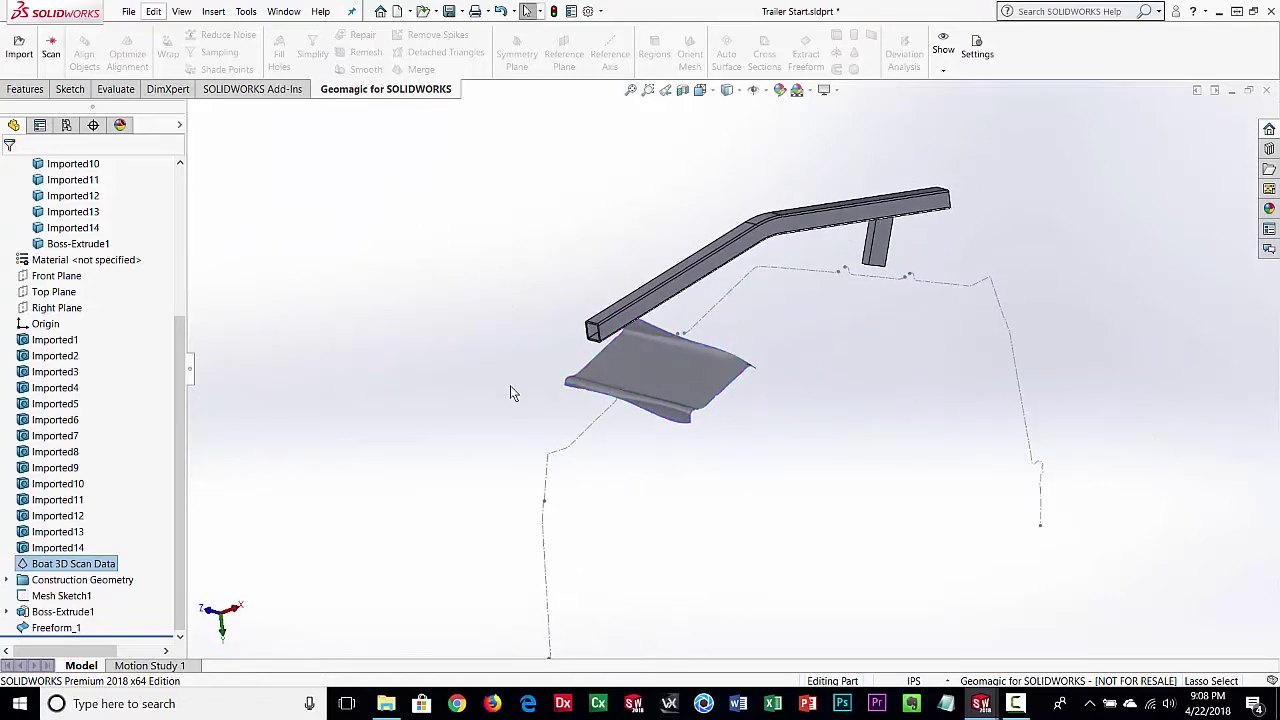
{"action": "middle_click_drag", "start_coordinate": [416, 403], "coordinate": [457, 391]}
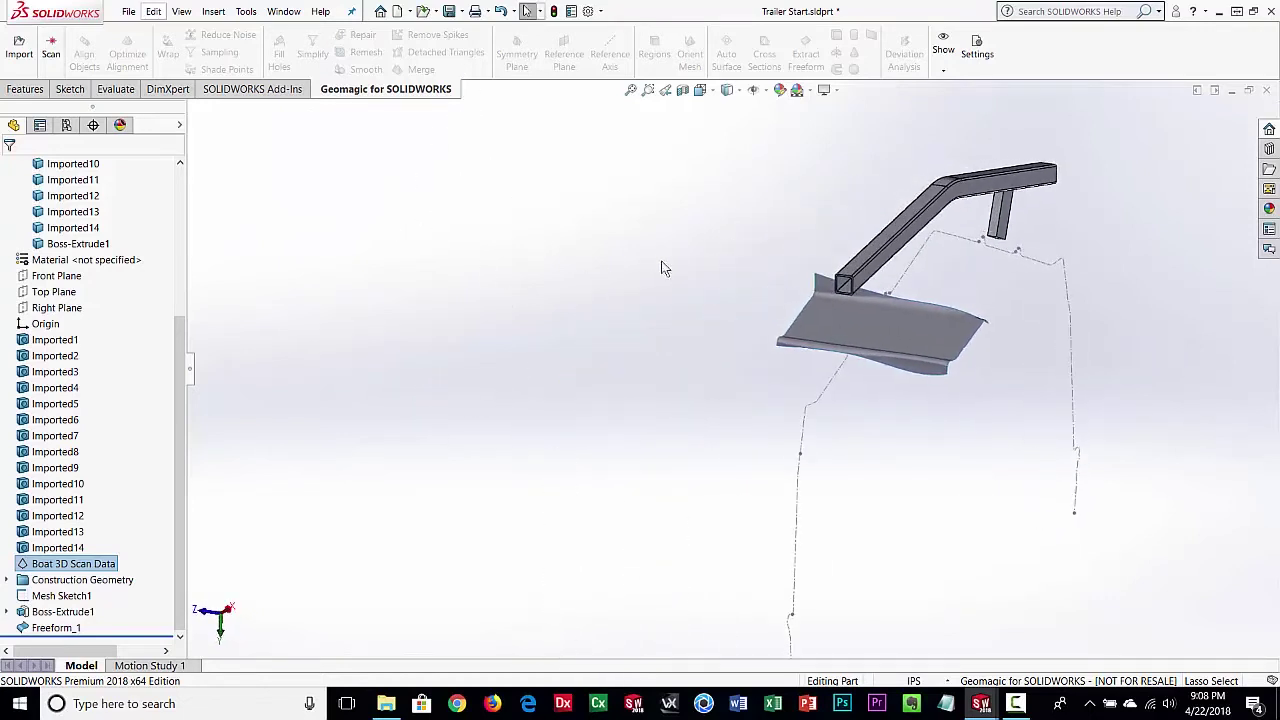
Step: Start a line sketch on the outer face of the cross member's angled section, viewed normal to that face
{"action": "left_click", "coordinate": [861, 263]}
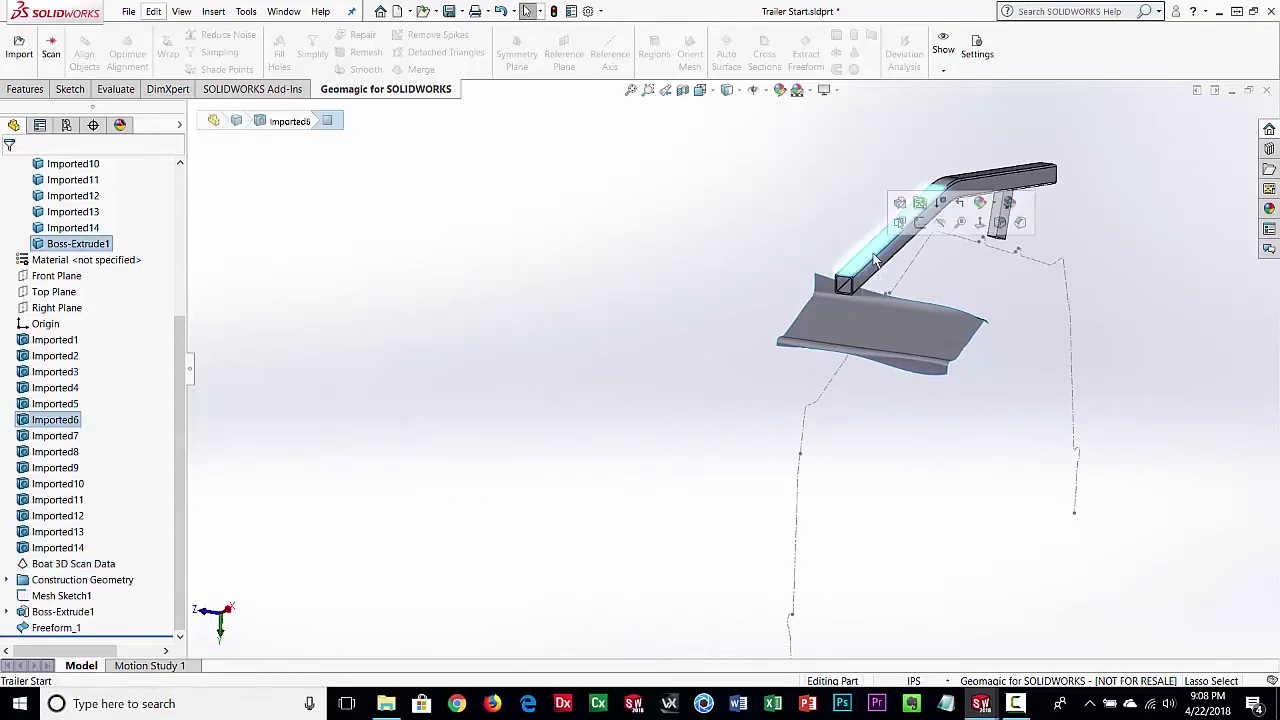
{"action": "left_click", "coordinate": [981, 223]}
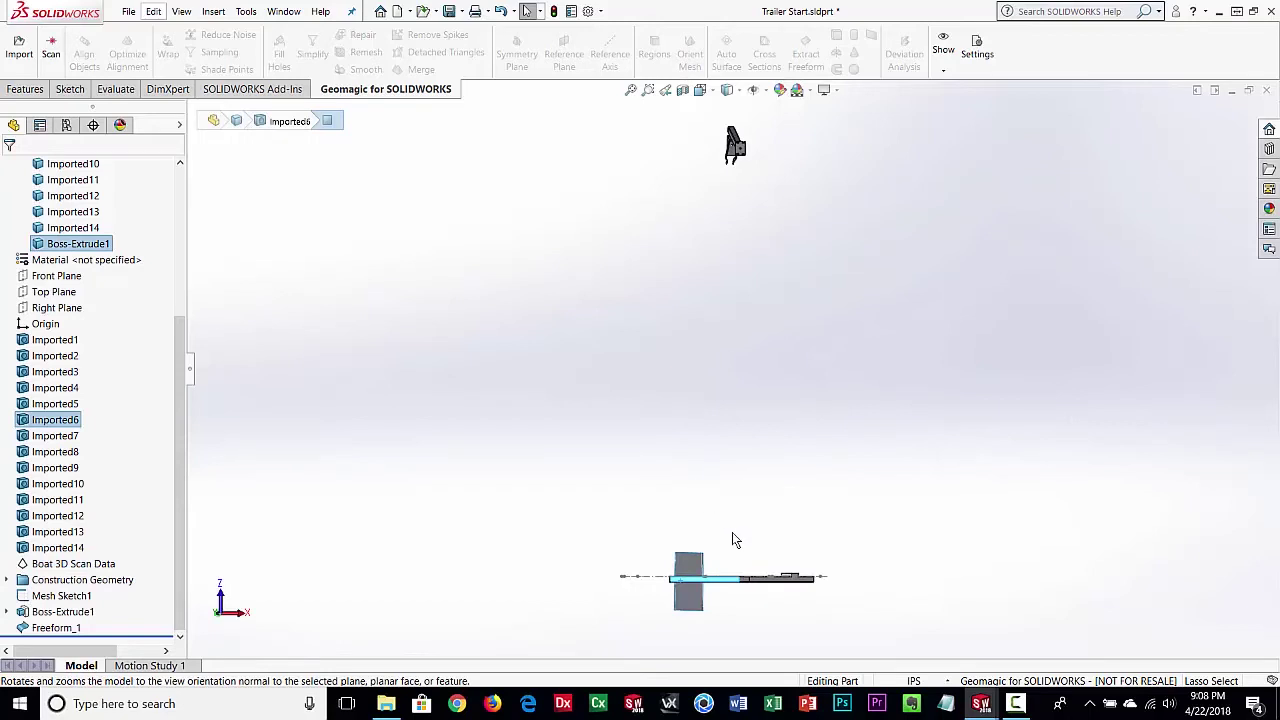
{"action": "scroll", "coordinate": [726, 360], "scroll_direction": "down", "scroll_amount": 5}
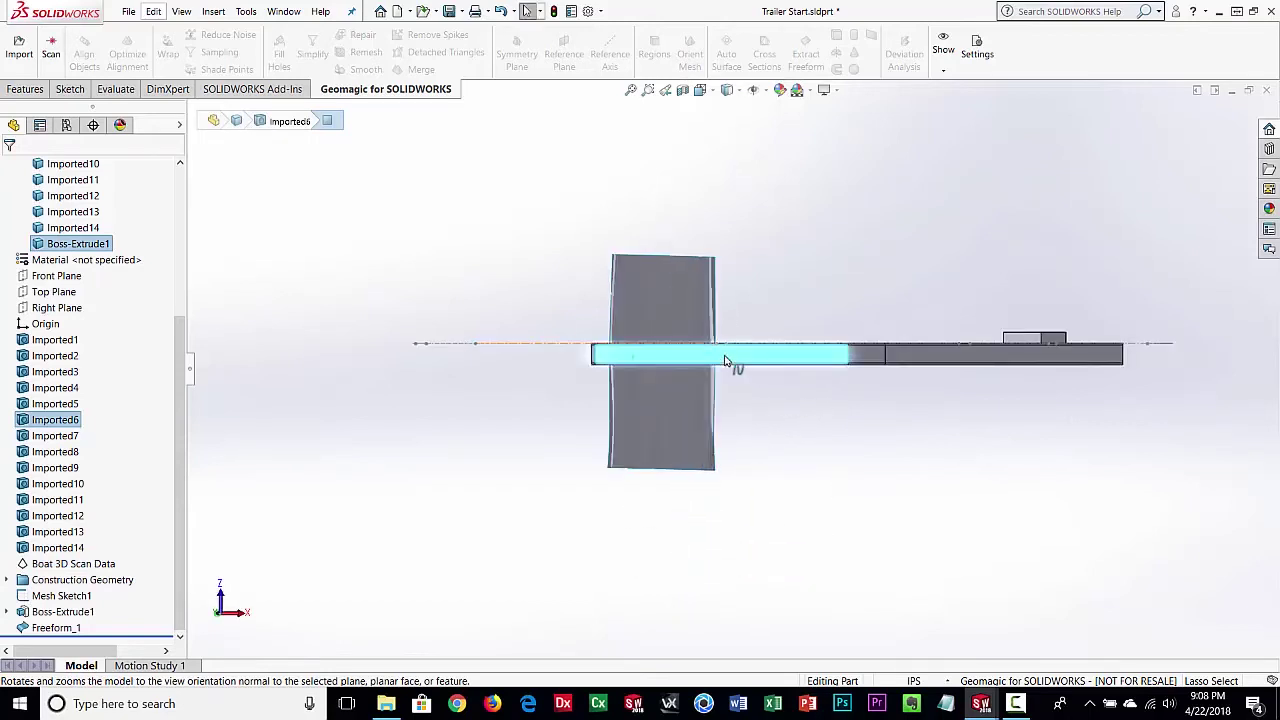
{"action": "scroll", "coordinate": [726, 360], "scroll_direction": "down", "scroll_amount": 2}
{"action": "middle_click_drag", "start_coordinate": [820, 393], "coordinate": [743, 385], "text": "ctrl"}
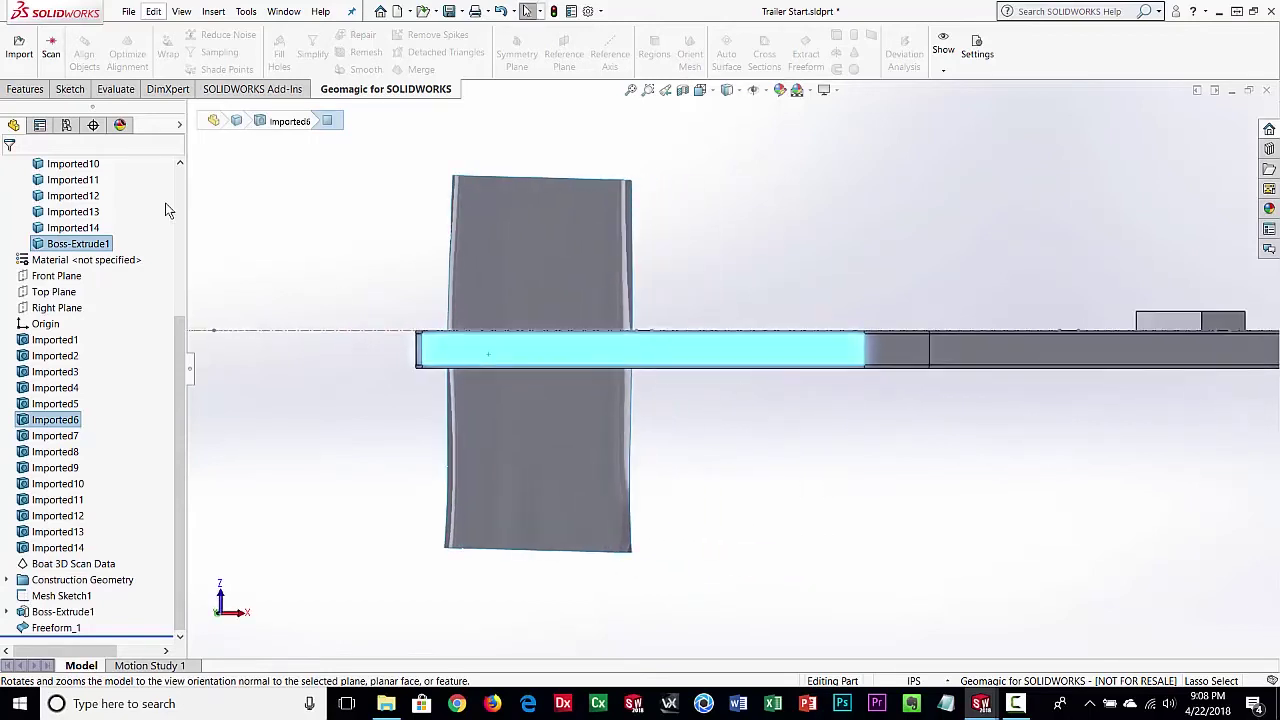
{"action": "left_click", "coordinate": [70, 91]}
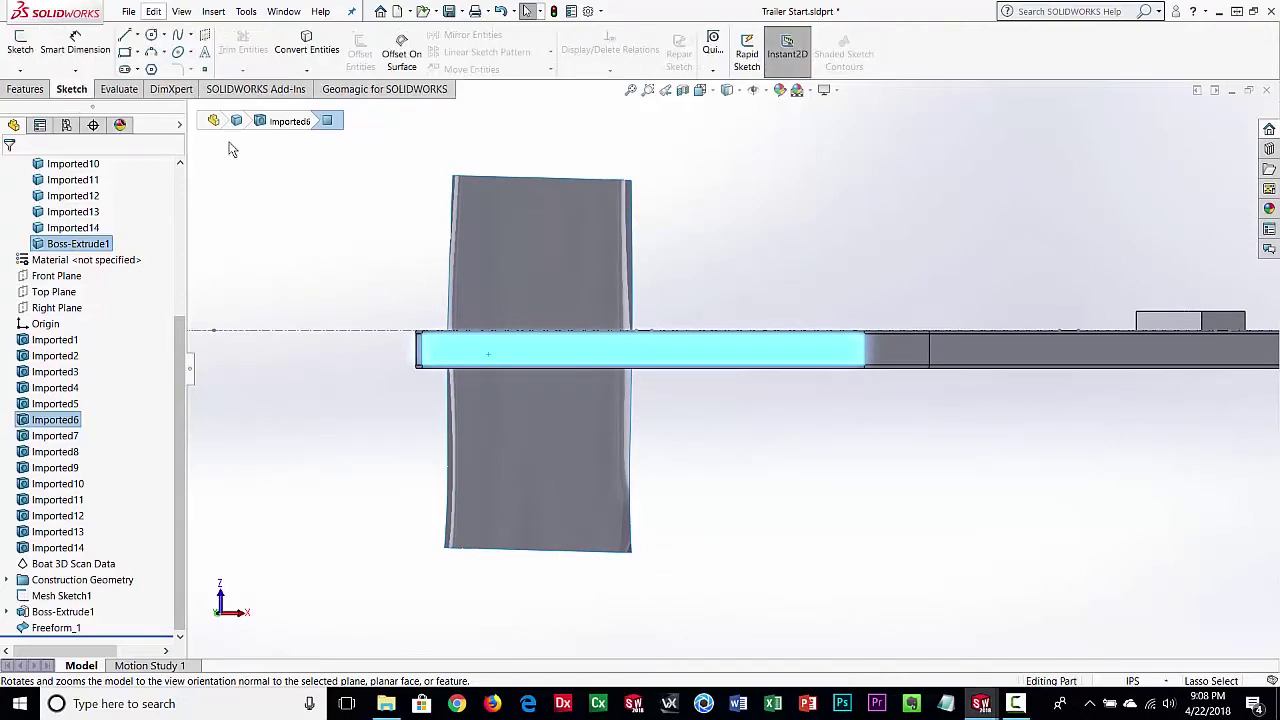
{"action": "left_click", "coordinate": [126, 35]}
Step: Sketch a closed U-shaped profile about 3.2 in wide and 1.2 in high on the cross member's long edge, opening away from it
{"action": "scroll", "coordinate": [480, 343], "scroll_direction": "down", "scroll_amount": 4}
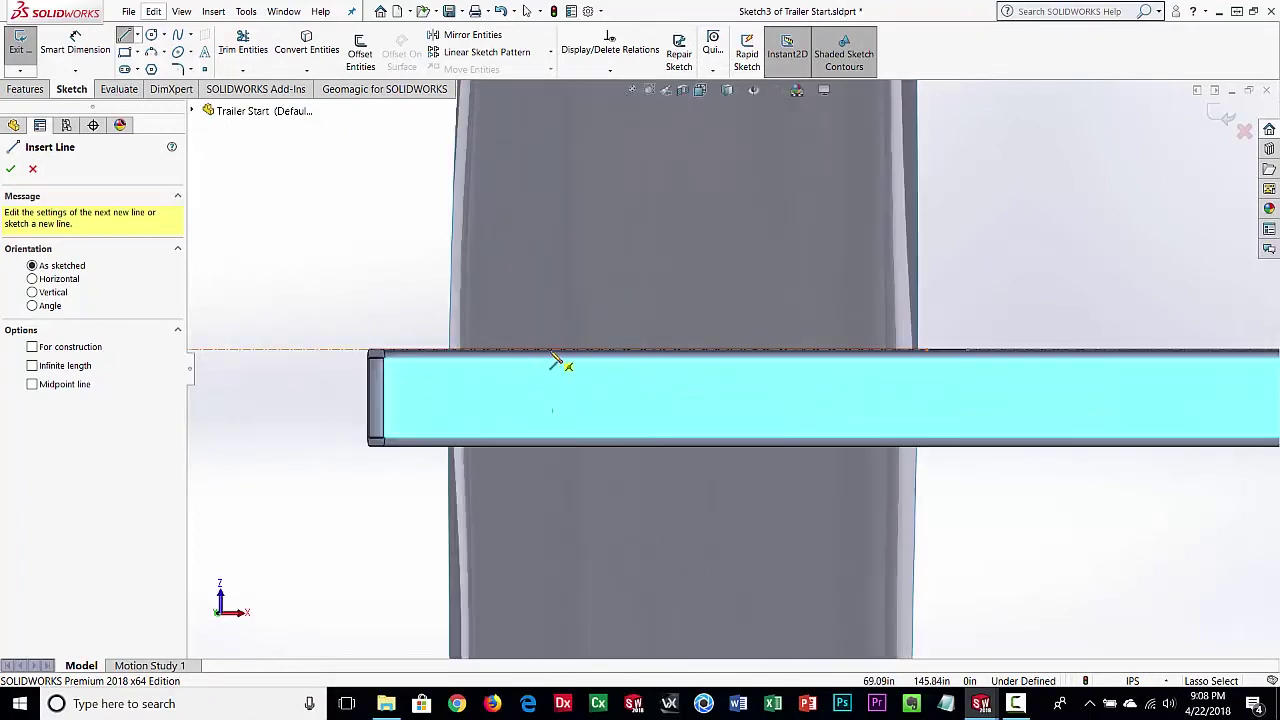
{"action": "left_click", "coordinate": [556, 356]}
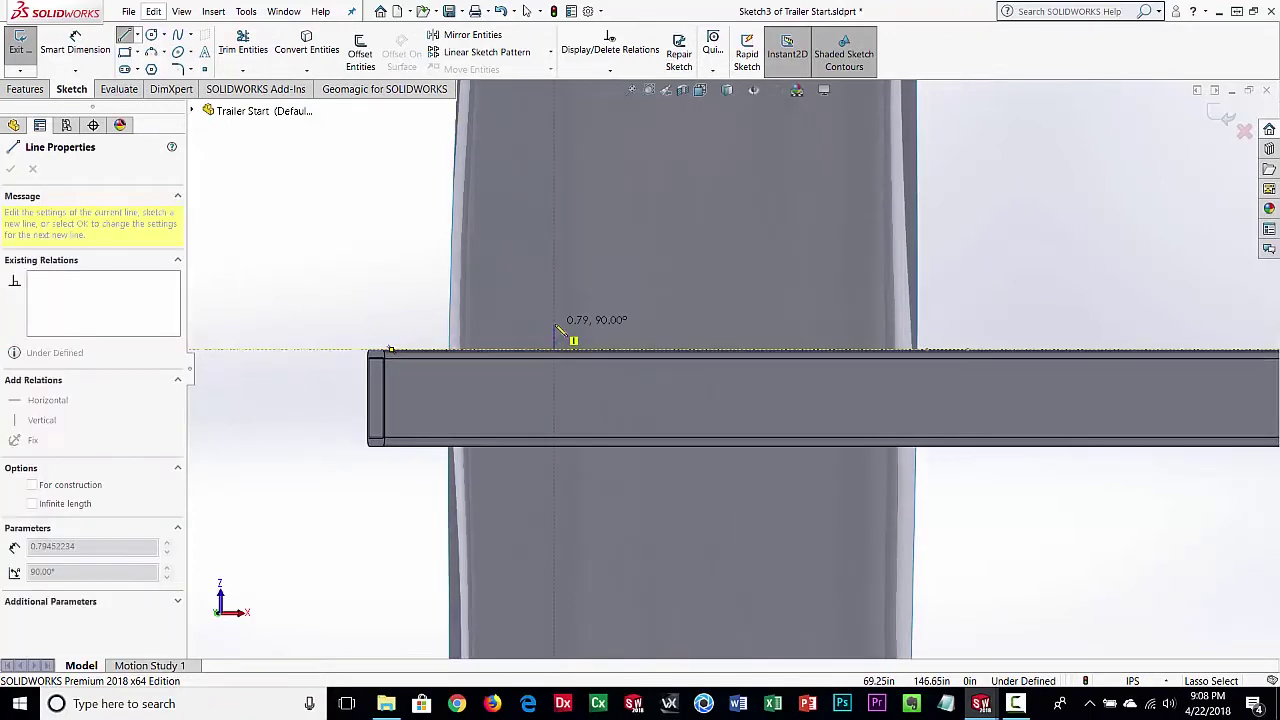
{"action": "left_click", "coordinate": [559, 310]}
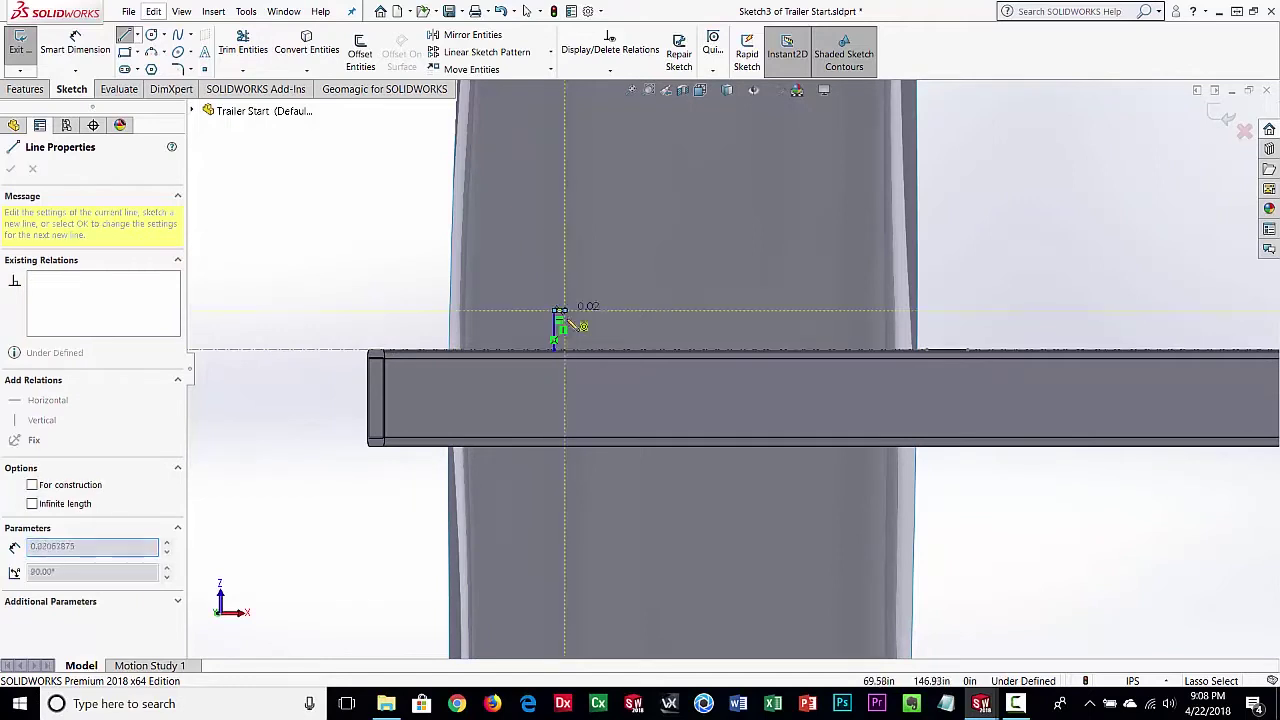
{"action": "left_click", "coordinate": [565, 335]}
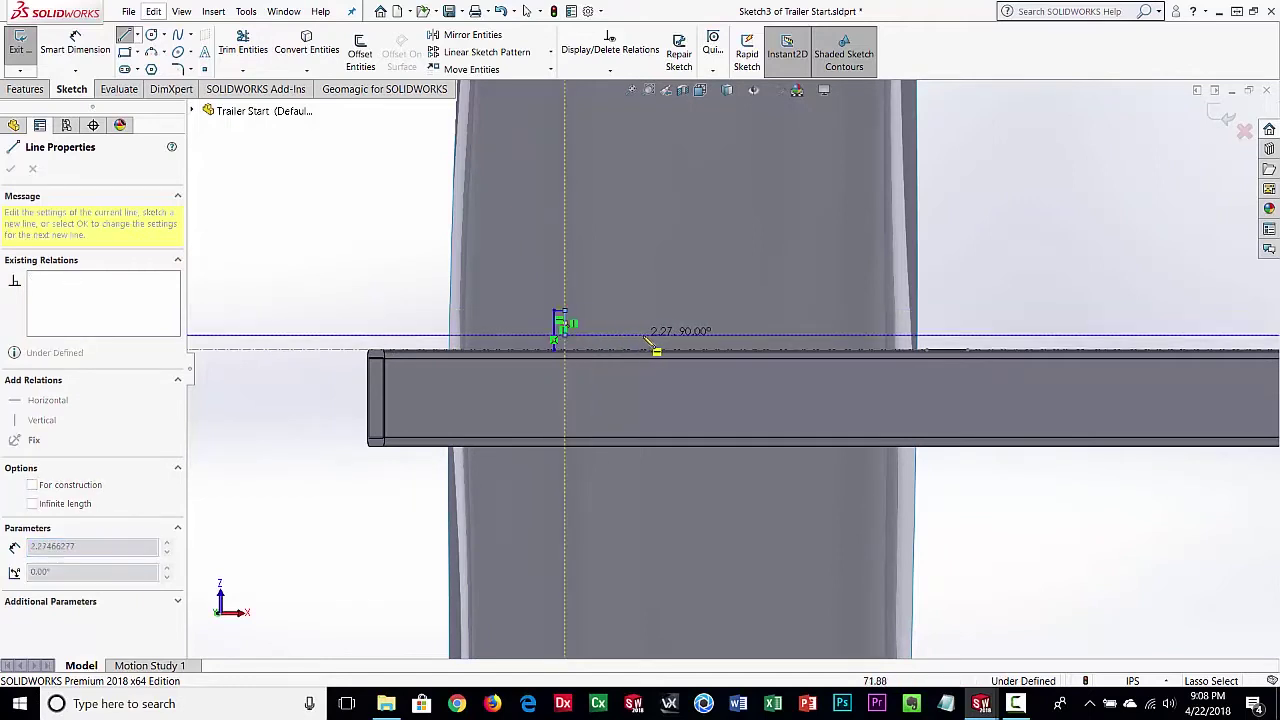
{"action": "left_click", "coordinate": [645, 335]}
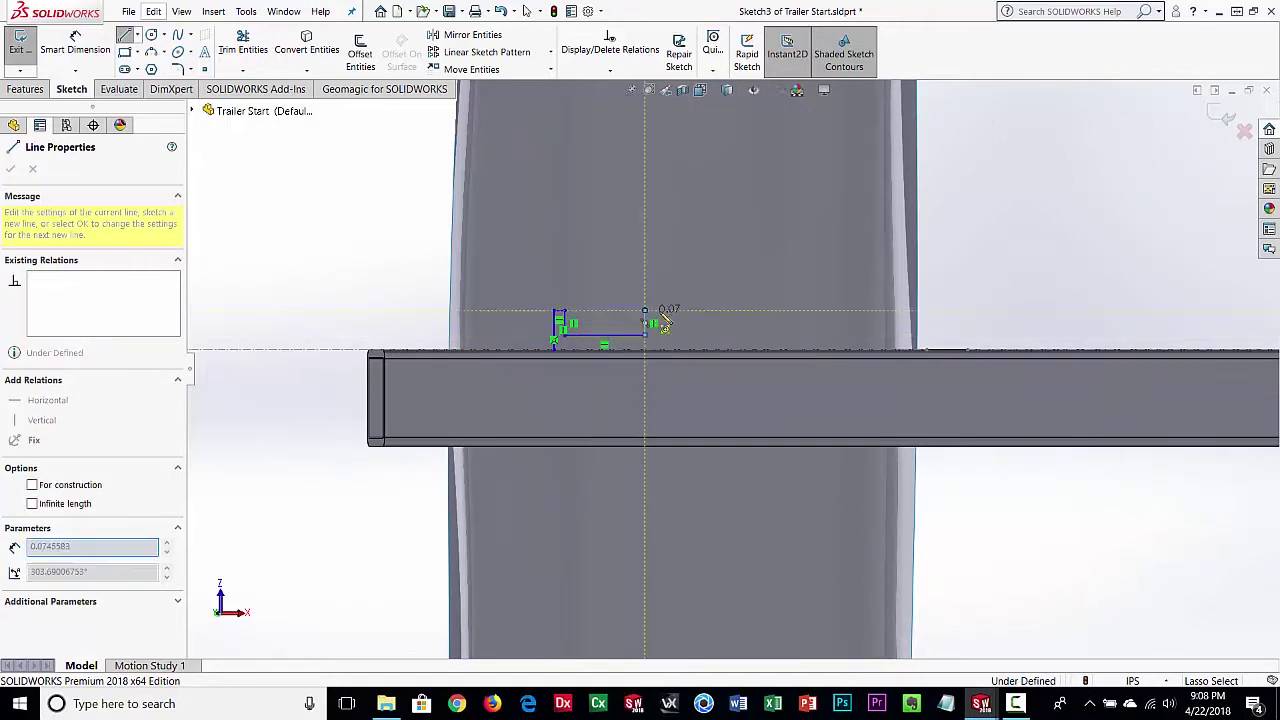
{"action": "left_click", "coordinate": [657, 311]}
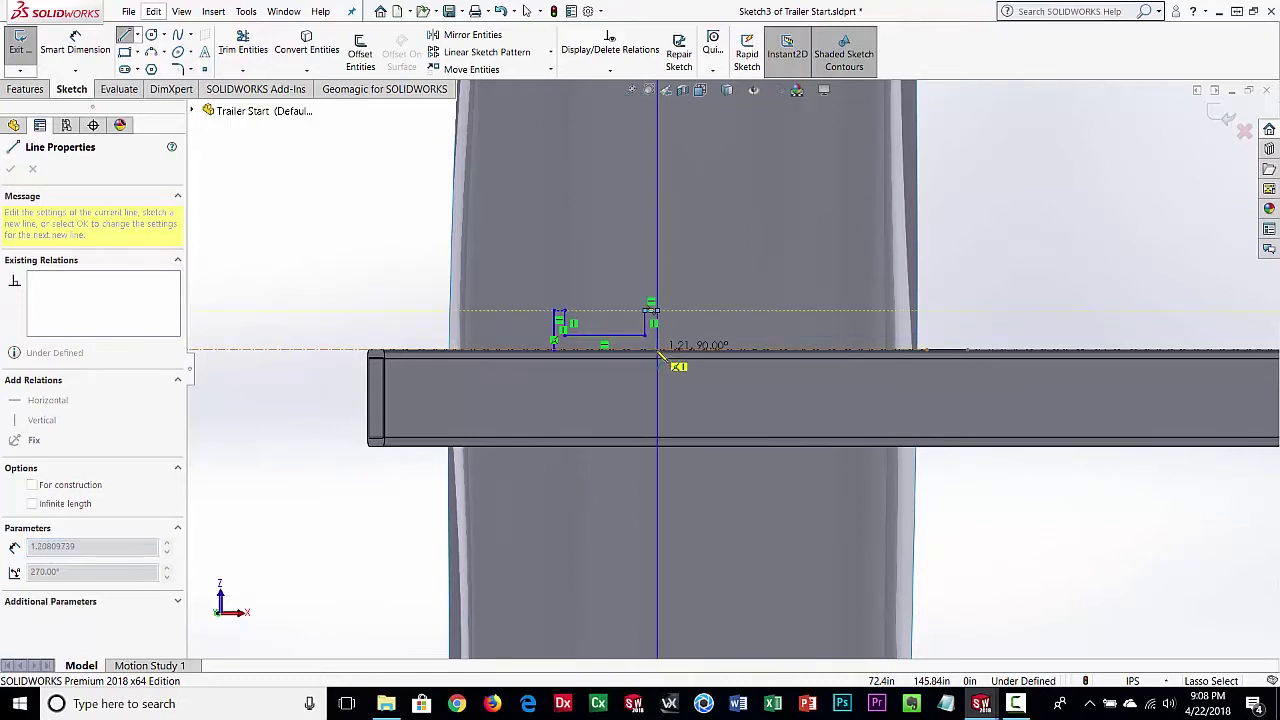
{"action": "left_click", "coordinate": [657, 349]}
{"action": "left_click", "coordinate": [556, 349]}
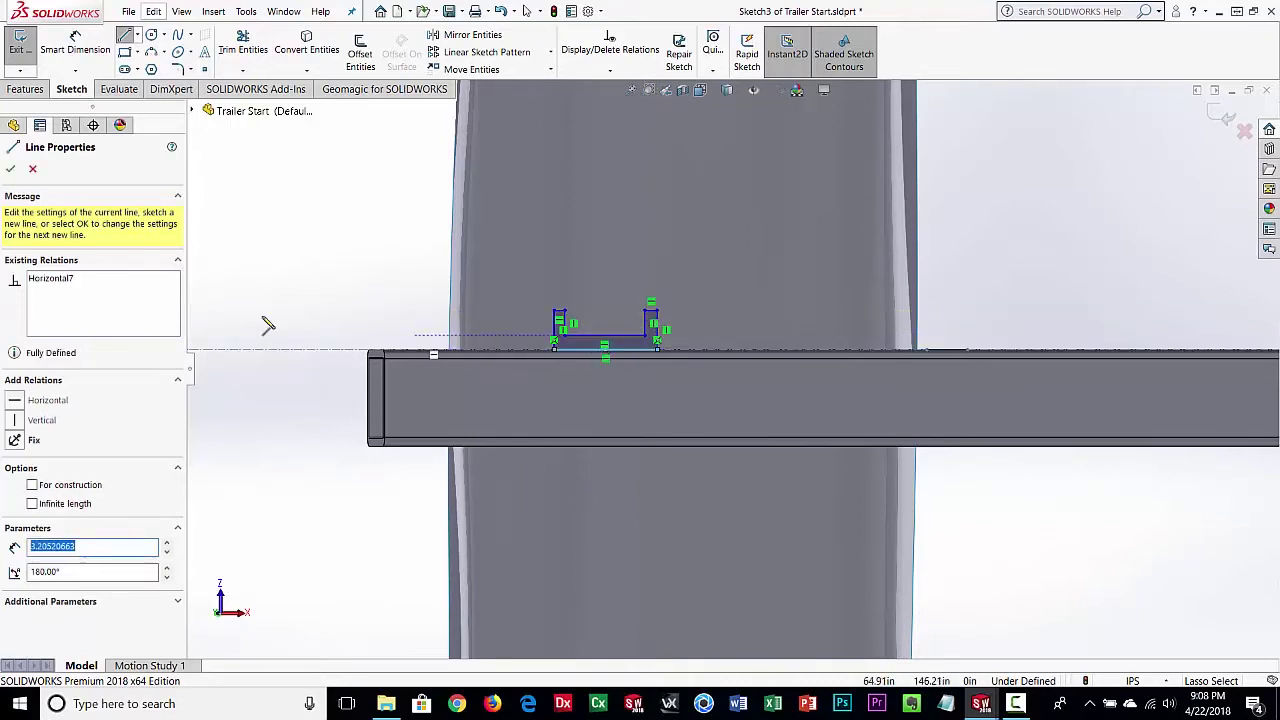
{"action": "left_click", "coordinate": [11, 170]}
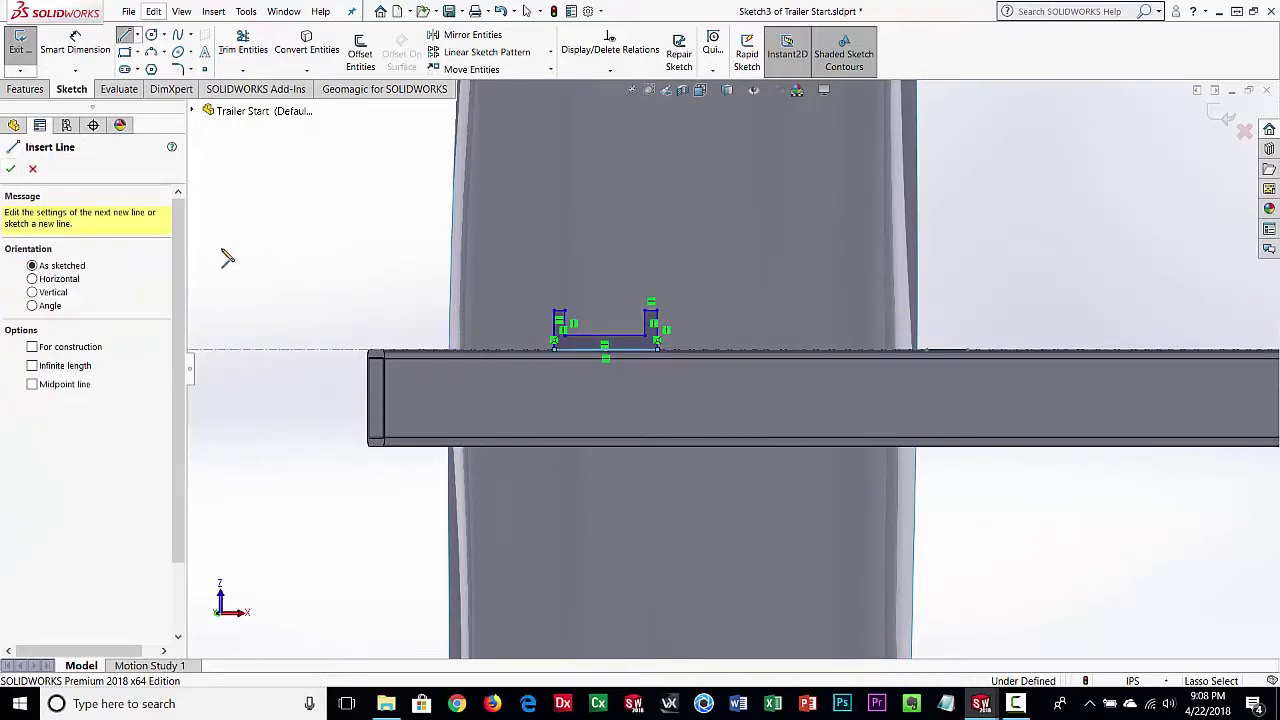
{"action": "left_click", "coordinate": [11, 170]}
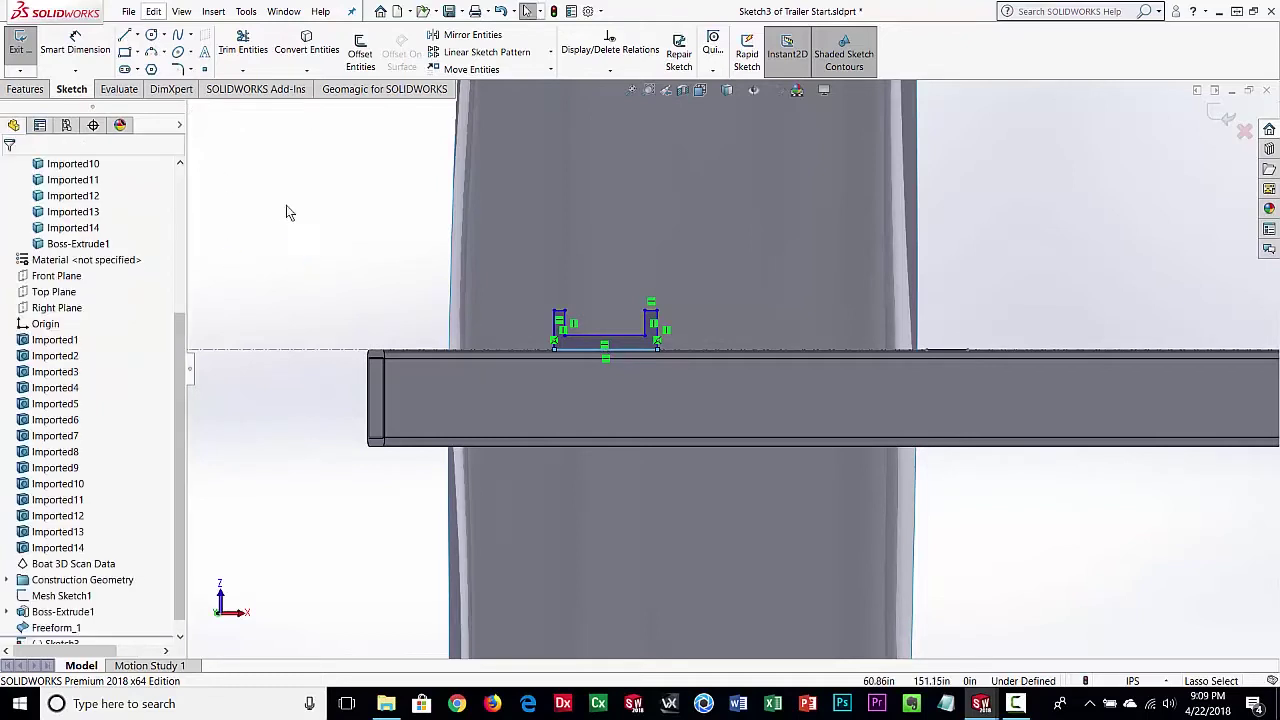
{"action": "left_click", "coordinate": [291, 236]}
{"action": "scroll", "coordinate": [560, 351], "scroll_direction": "down", "scroll_amount": 3}
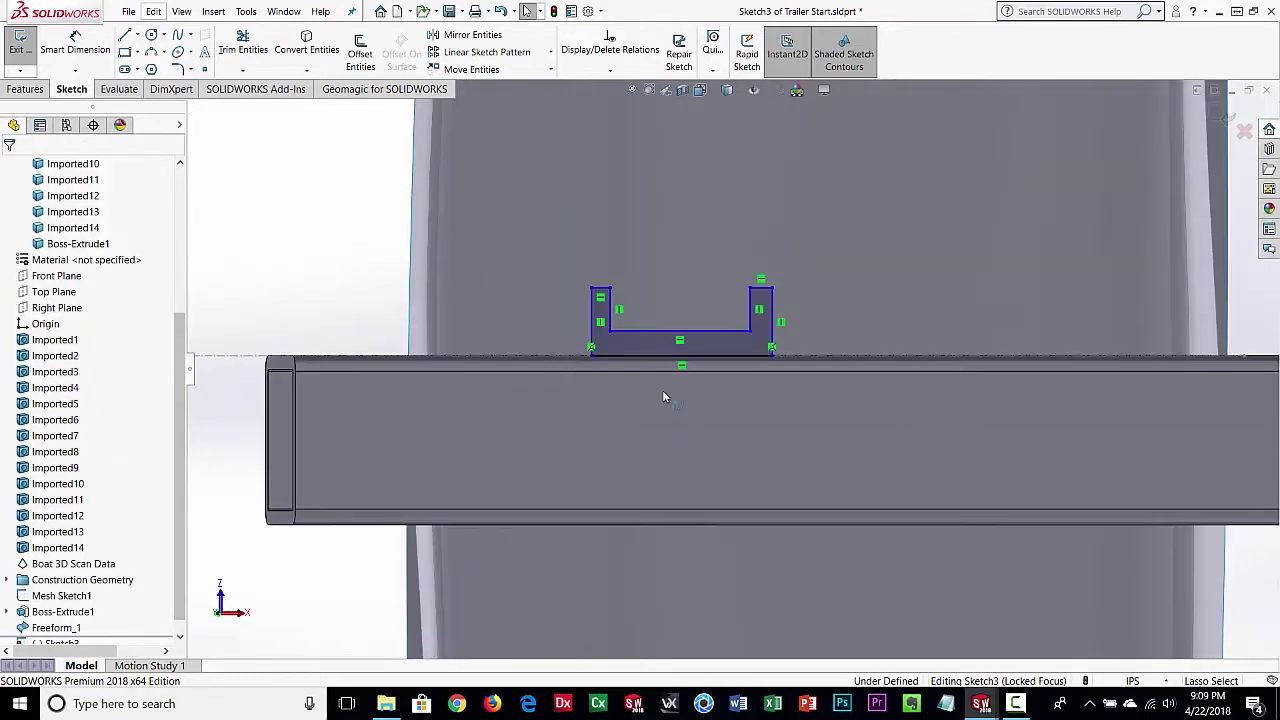
Step: Extrude the U-shaped profile with the Offset From Surface end condition, using the Freeform_1 surface and a 1.75 in offset
{"action": "scroll", "coordinate": [665, 391], "scroll_direction": "up", "scroll_amount": 4}
{"action": "middle_click_drag", "start_coordinate": [669, 400], "coordinate": [700, 362]}
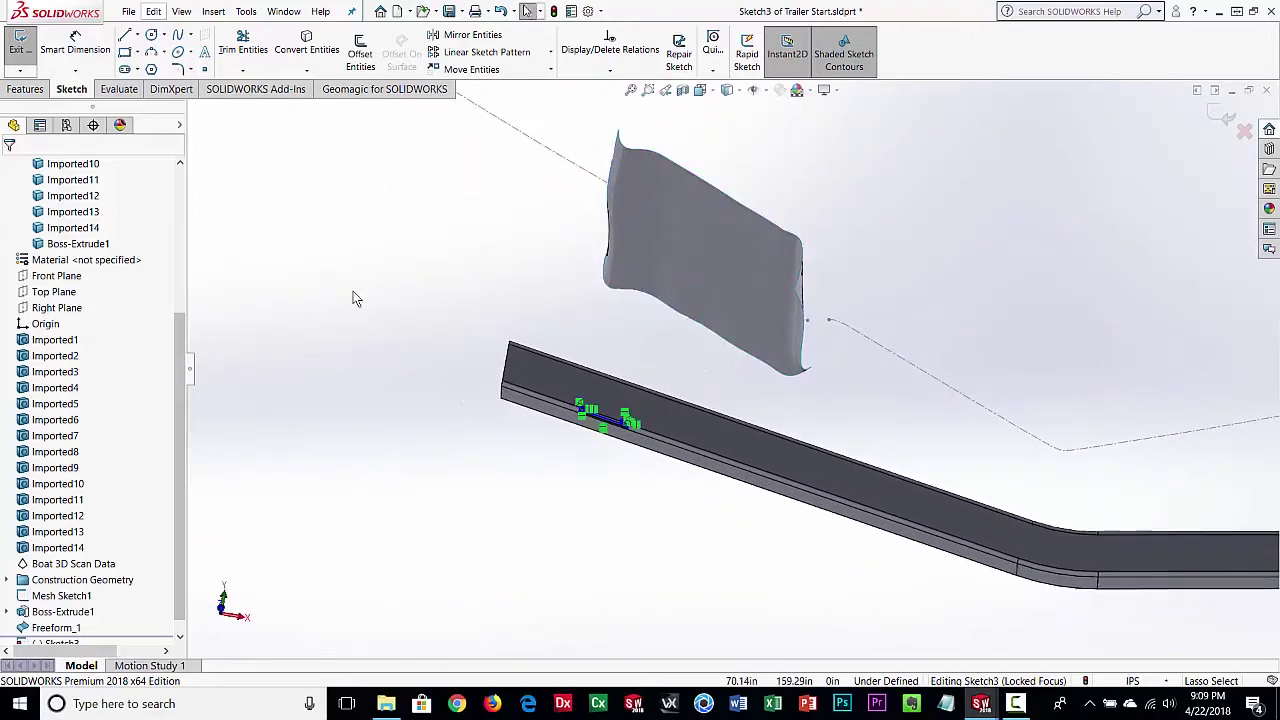
{"action": "left_click", "coordinate": [27, 90]}
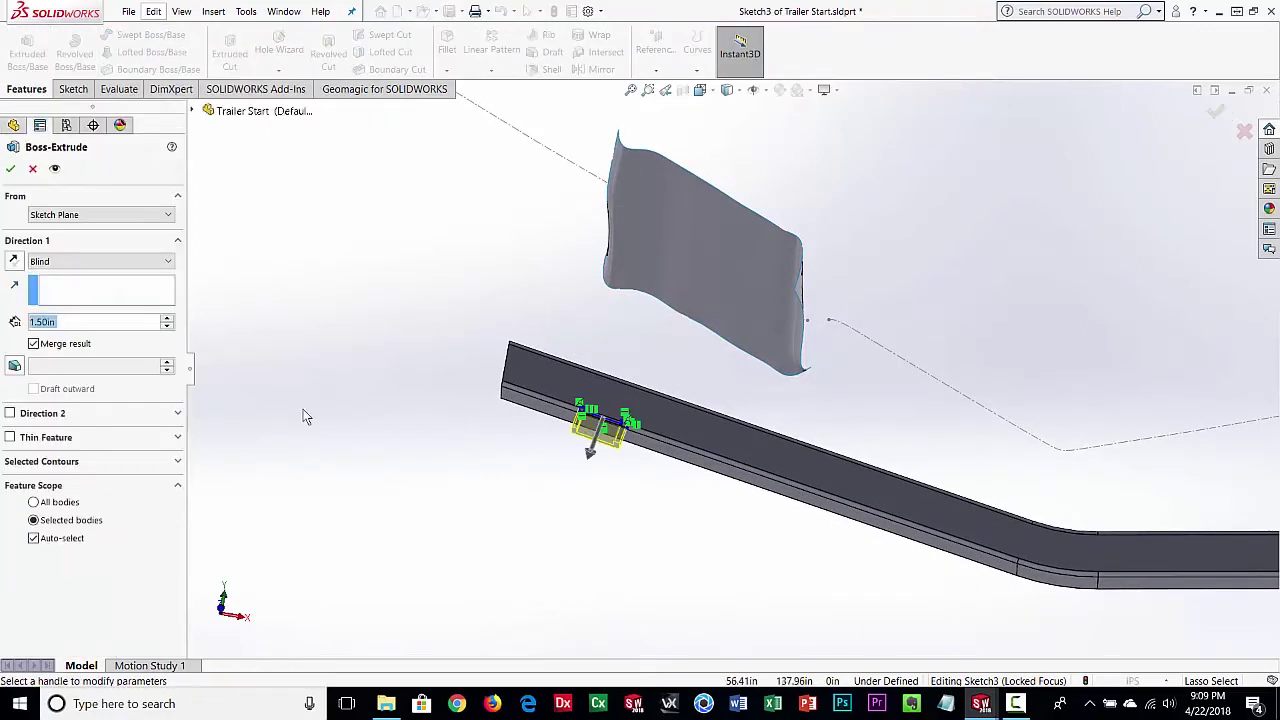
{"action": "left_click", "coordinate": [71, 261]}
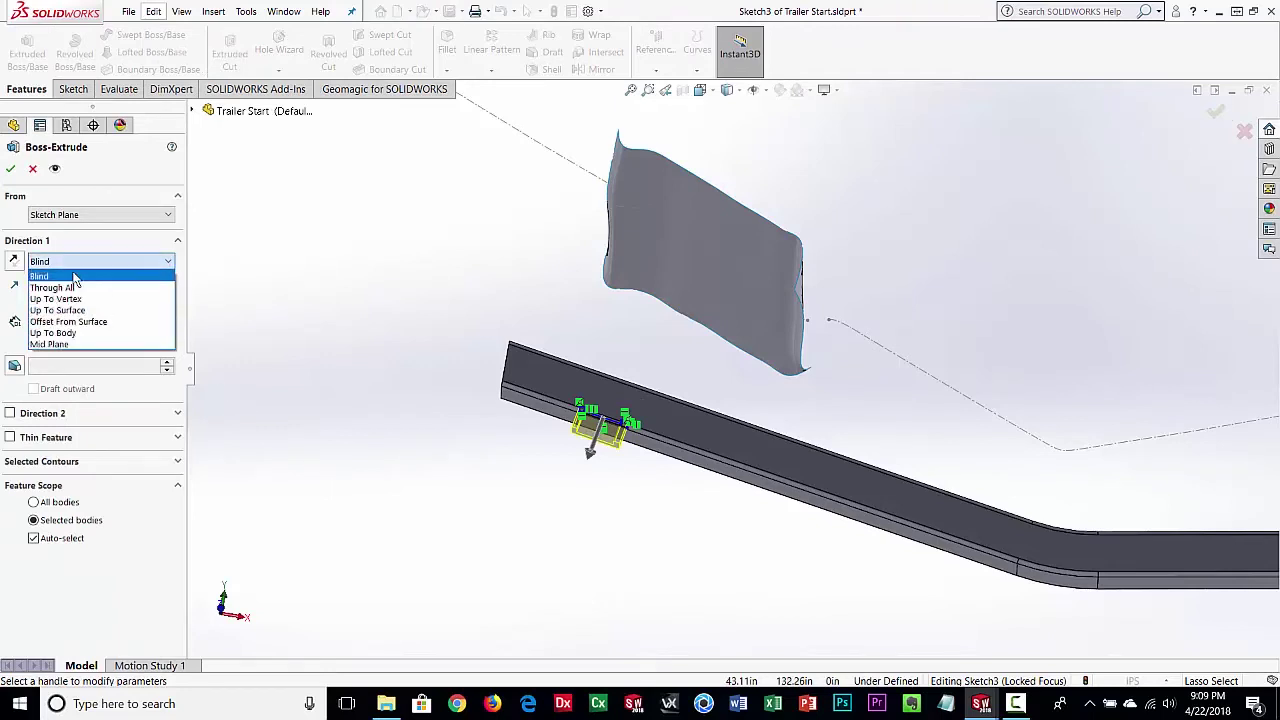
{"action": "left_click", "coordinate": [76, 325]}
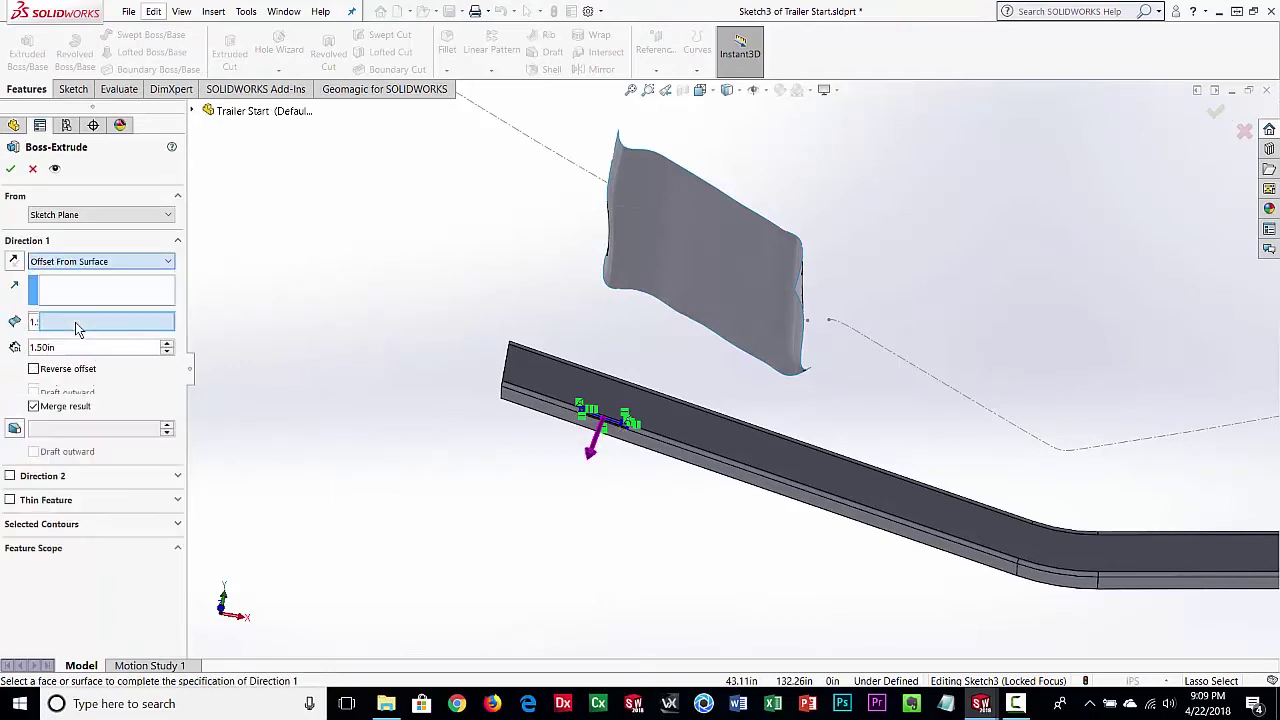
{"action": "left_click", "coordinate": [697, 278]}
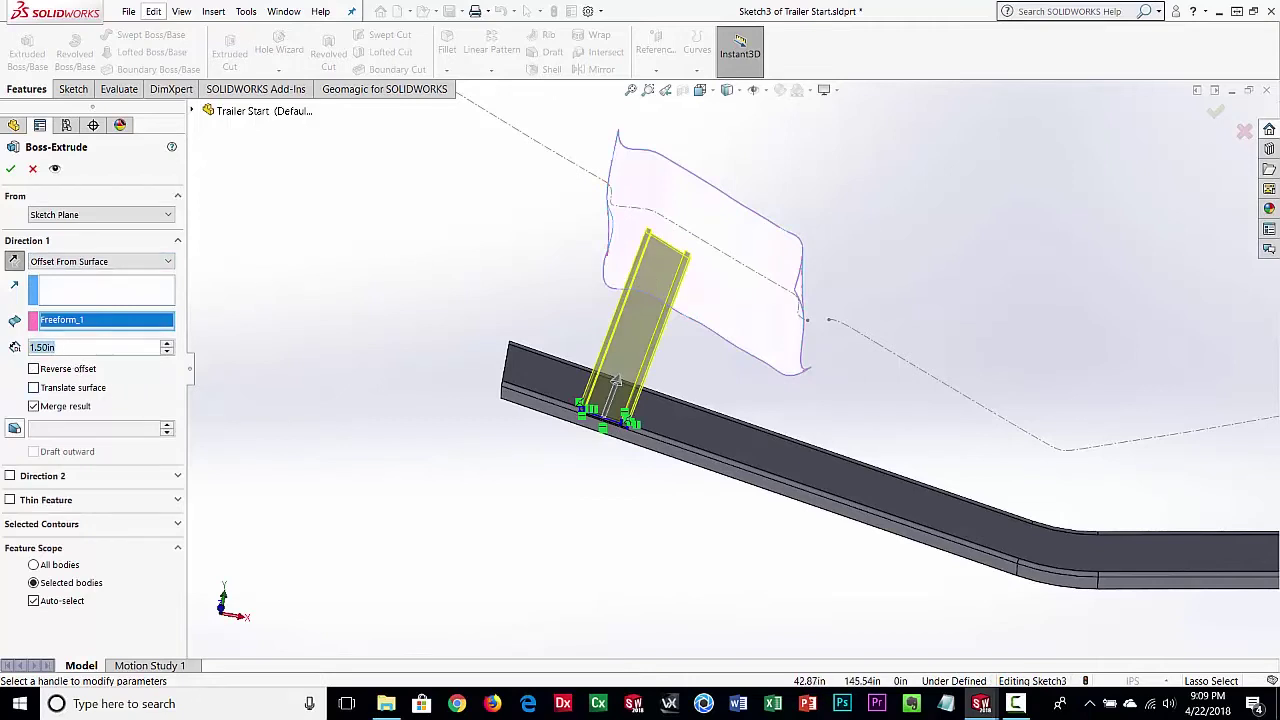
{"action": "type", "text": "1.75"}
{"action": "key", "text": "Return"}
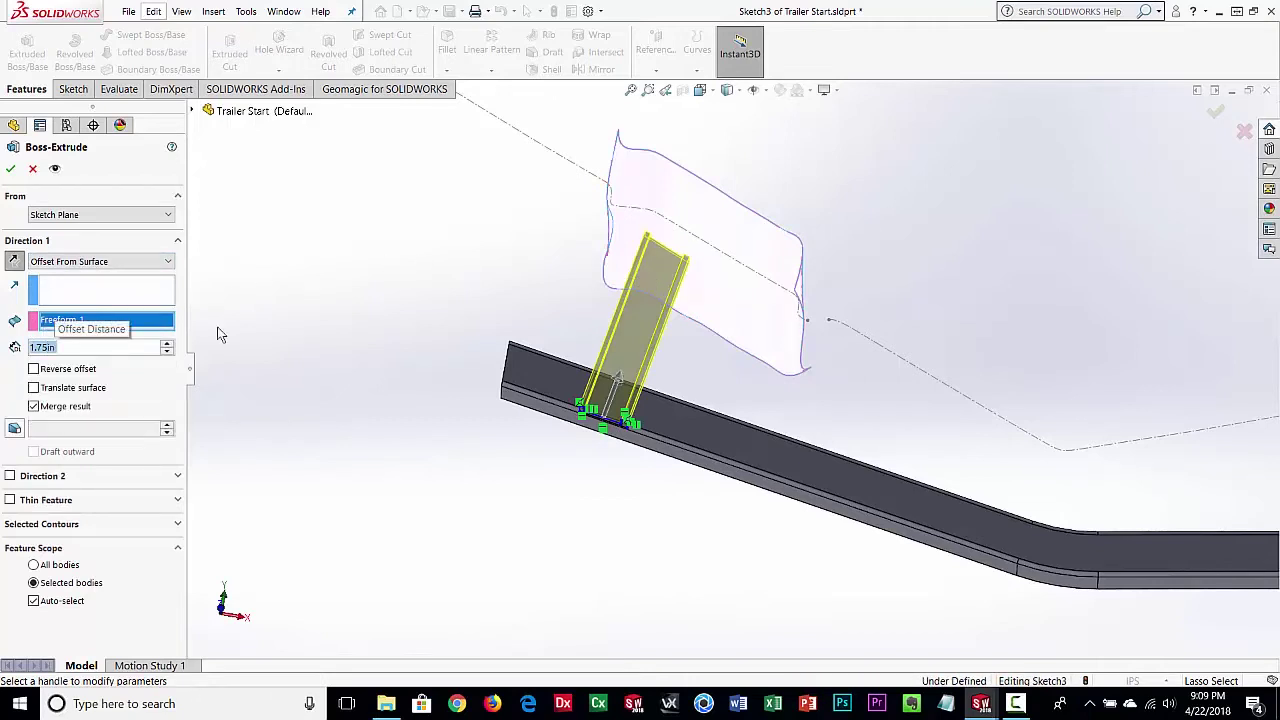
{"action": "middle_click_drag", "start_coordinate": [566, 283], "coordinate": [570, 344]}
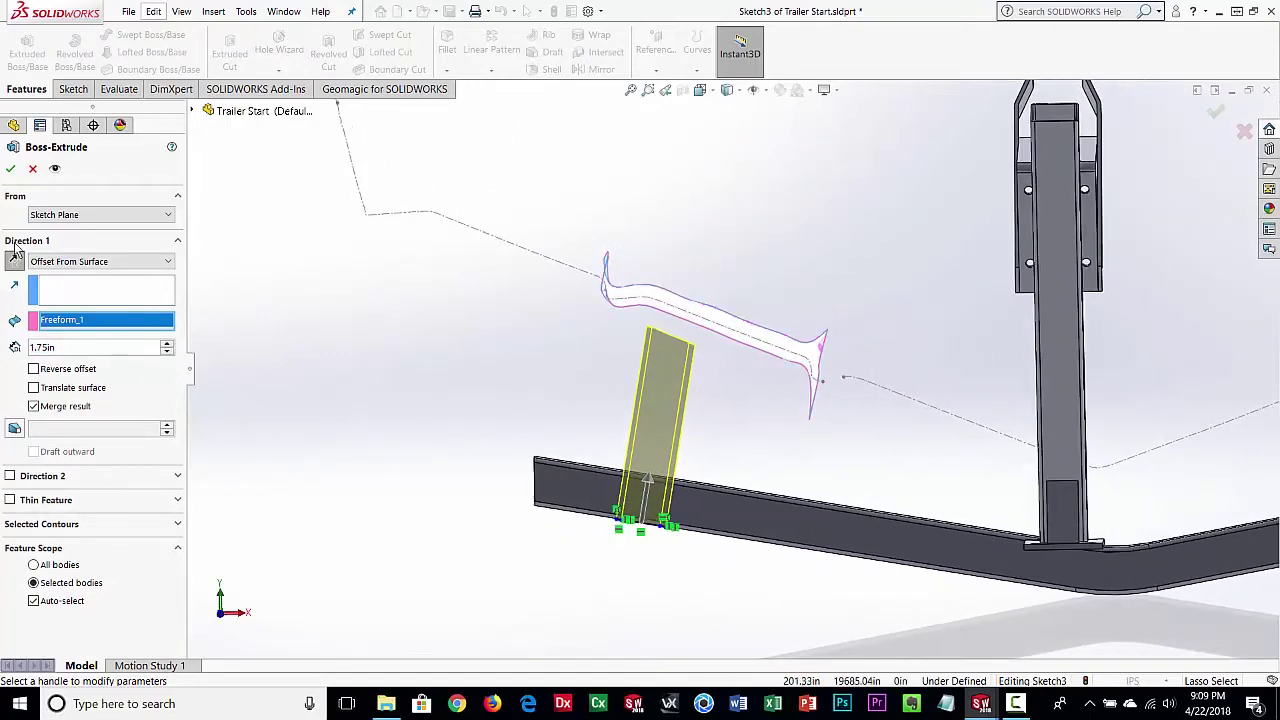
{"action": "left_click", "coordinate": [11, 170]}
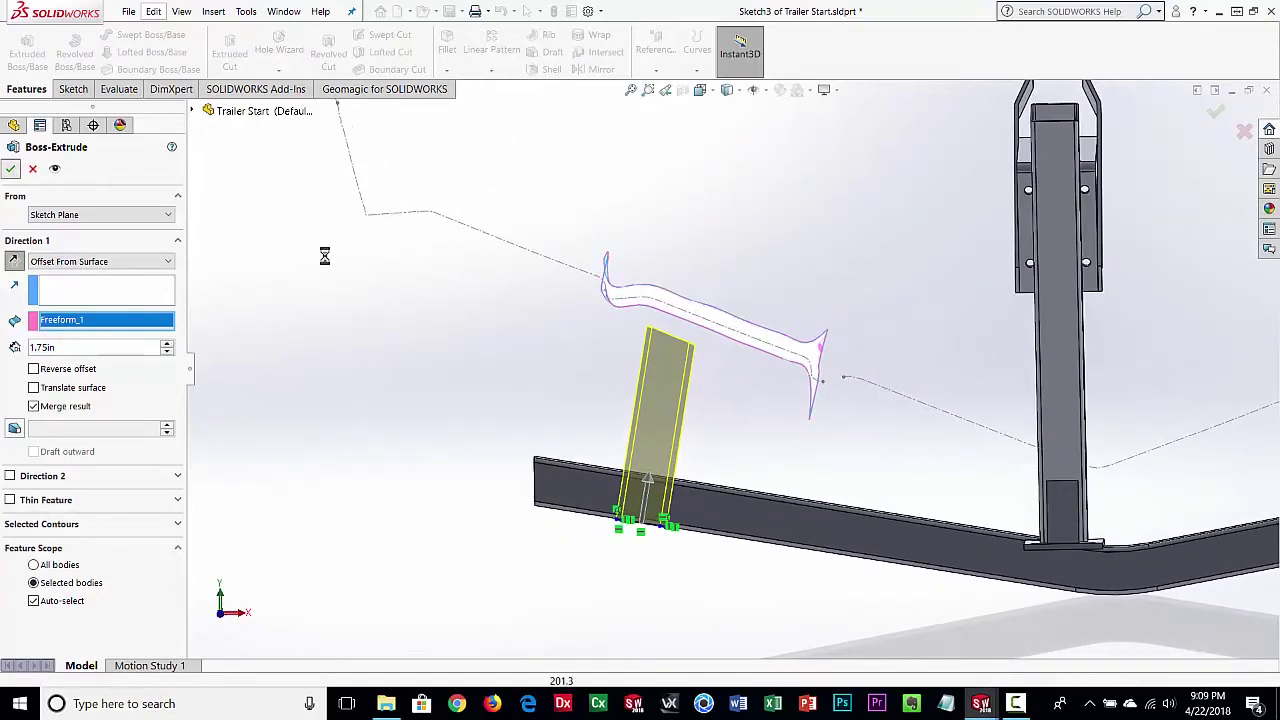
Step: Hide the Freeform_1 surface and show the Boat 3D Scan Data body again
{"action": "middle_click_drag", "start_coordinate": [602, 435], "coordinate": [761, 470]}
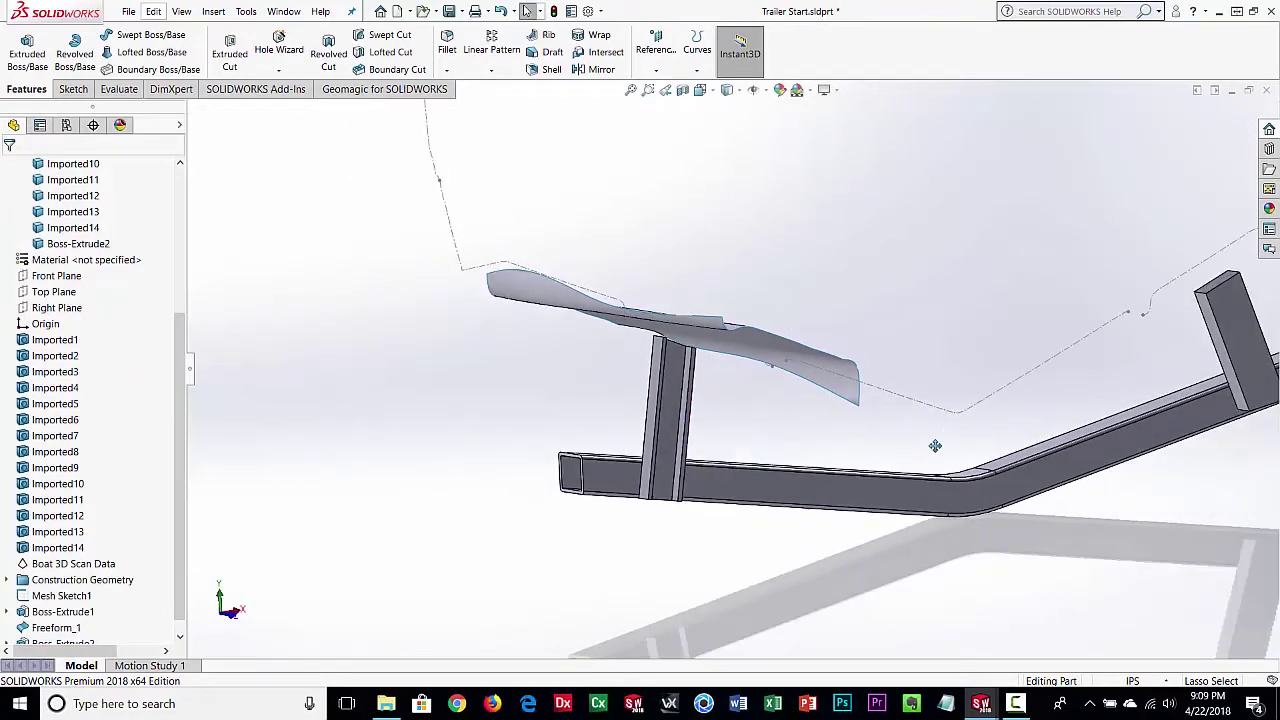
{"action": "middle_click_drag", "start_coordinate": [934, 443], "coordinate": [765, 442]}
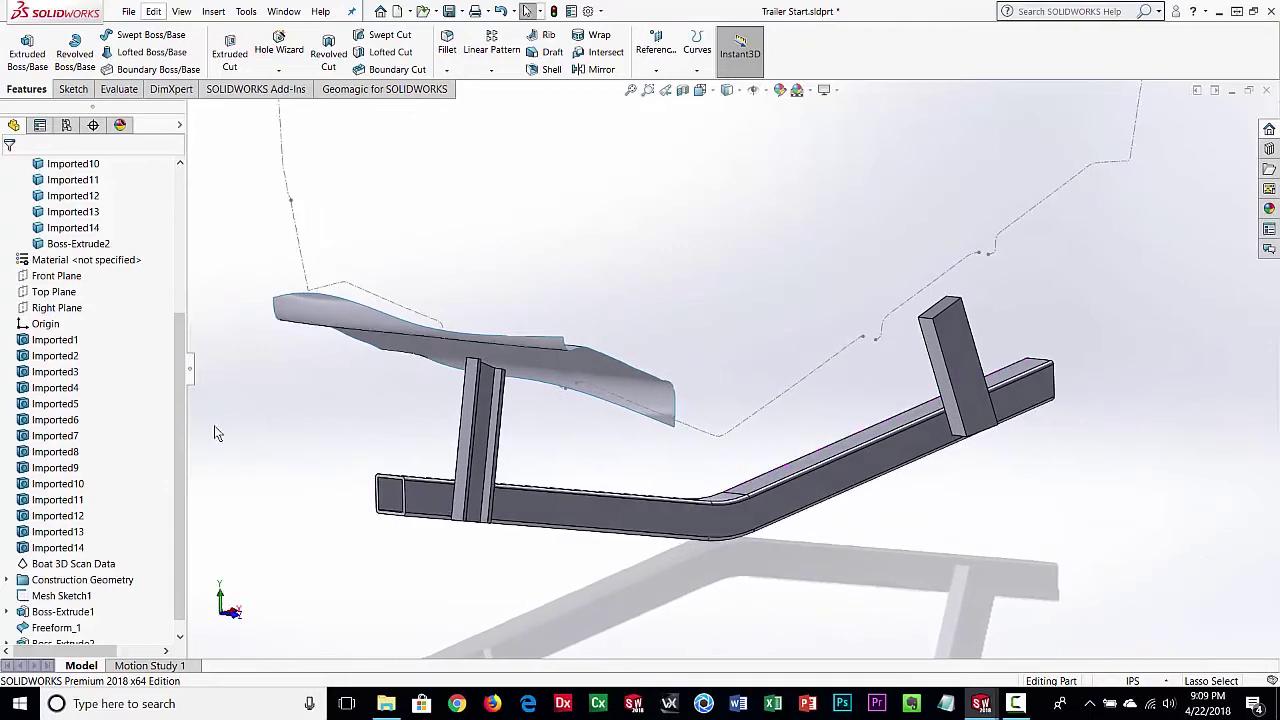
{"action": "left_click", "coordinate": [40, 628]}
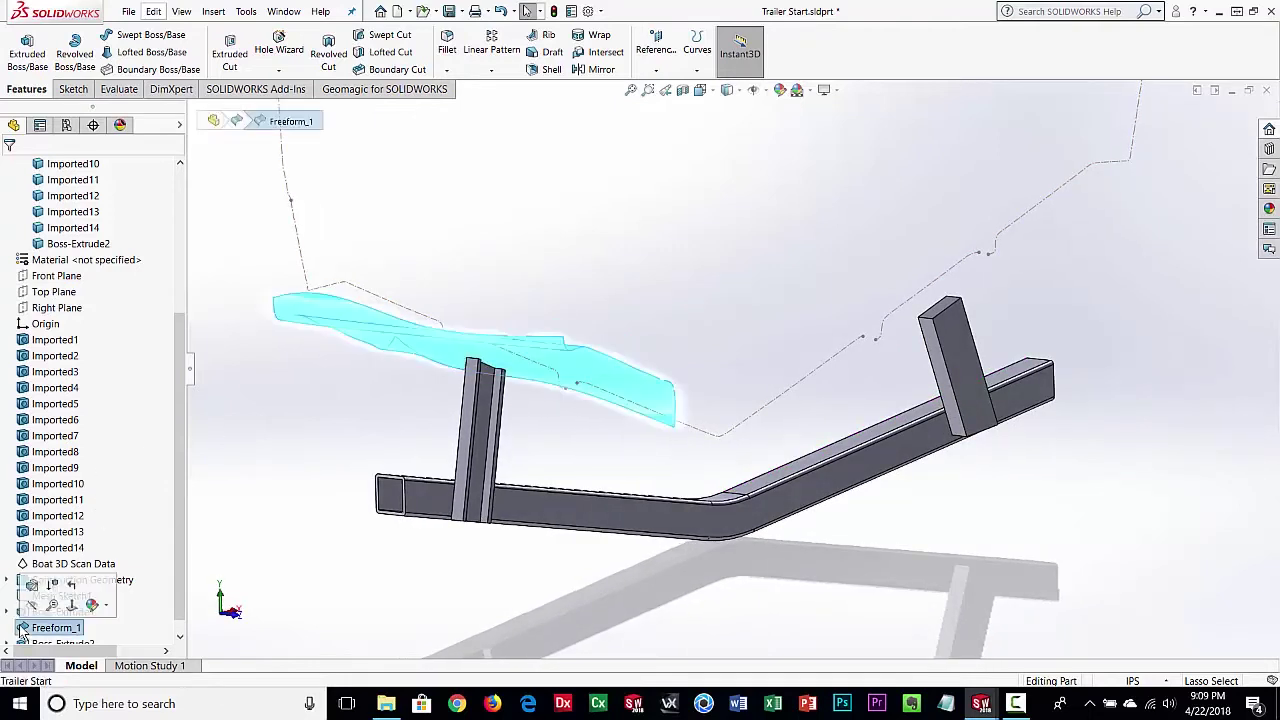
{"action": "left_click", "coordinate": [35, 603]}
{"action": "left_click", "coordinate": [35, 566]}
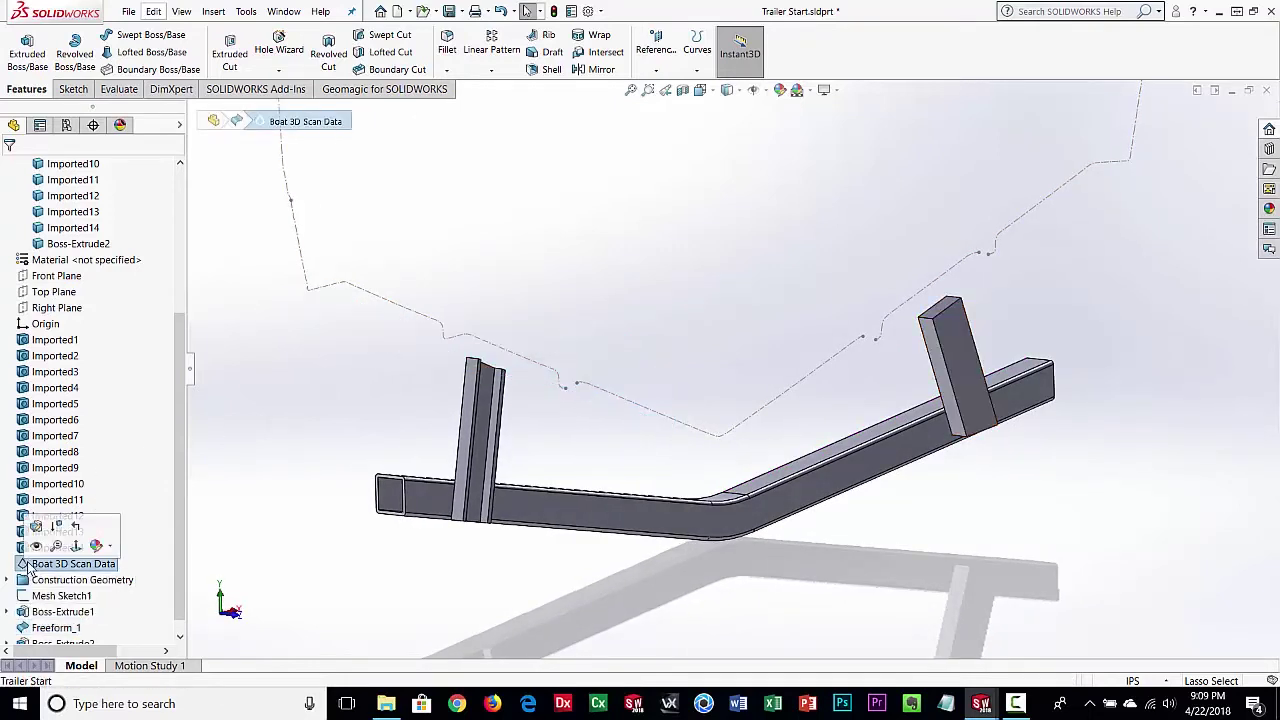
{"action": "left_click", "coordinate": [35, 546]}
Step: Examine the fit of the new support and cross member beneath the scanned boat hull, close up and from the side
{"action": "scroll", "coordinate": [348, 430], "scroll_direction": "up", "scroll_amount": 2}
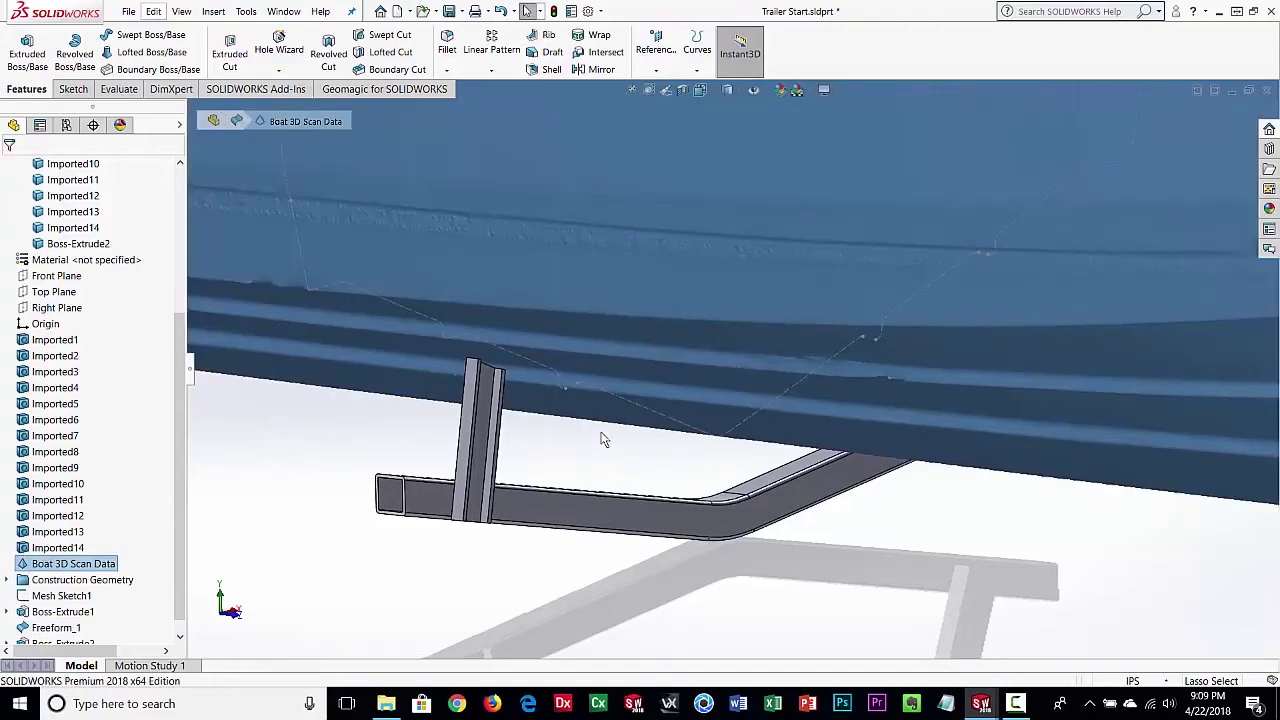
{"action": "middle_click_drag", "start_coordinate": [606, 424], "coordinate": [597, 450]}
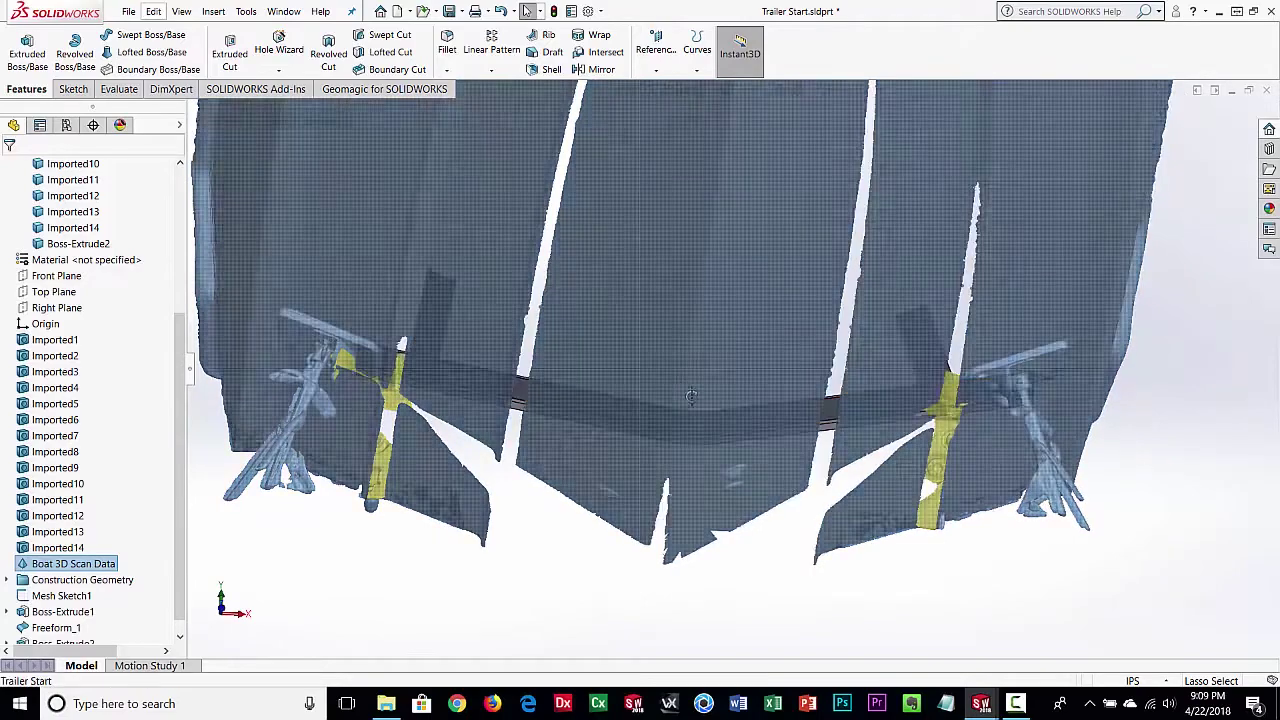
{"action": "middle_click_drag", "start_coordinate": [688, 397], "coordinate": [643, 451]}
{"action": "scroll", "coordinate": [809, 522], "scroll_direction": "down", "scroll_amount": 3}
{"action": "scroll", "coordinate": [812, 500], "scroll_direction": "up", "scroll_amount": 3}
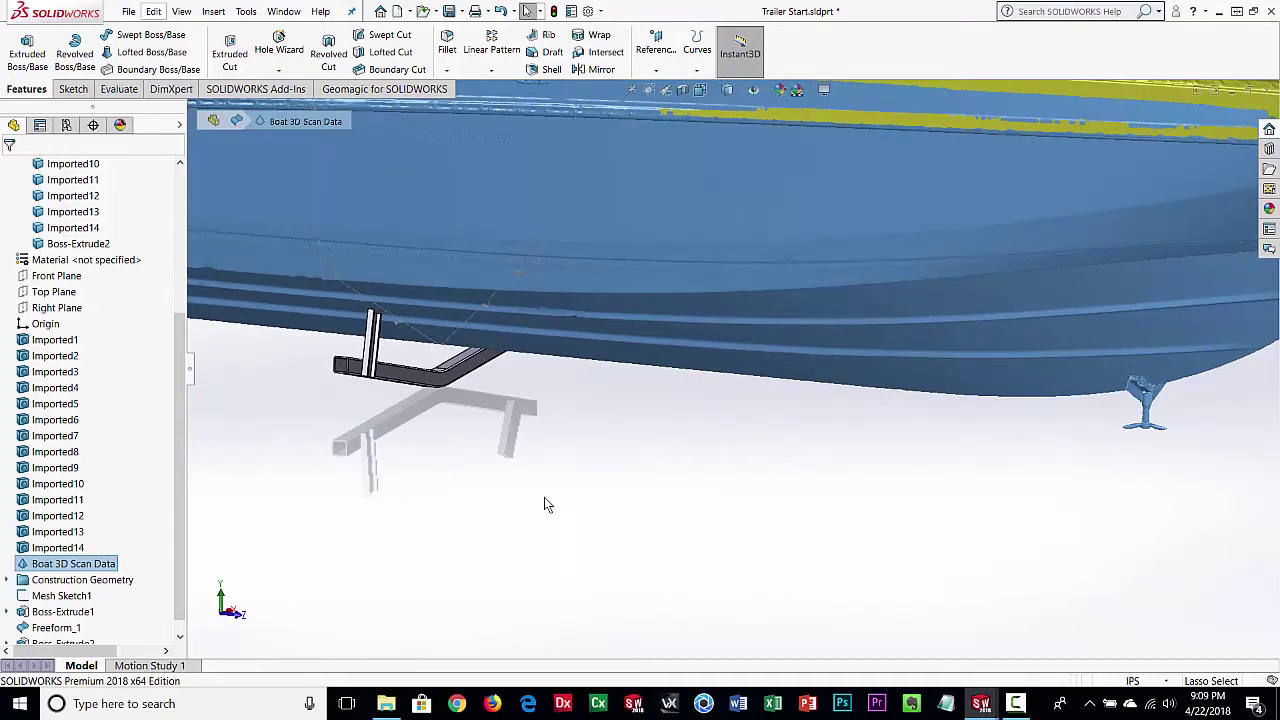
{"action": "middle_click_drag", "start_coordinate": [631, 425], "coordinate": [624, 503], "text": "ctrl"}
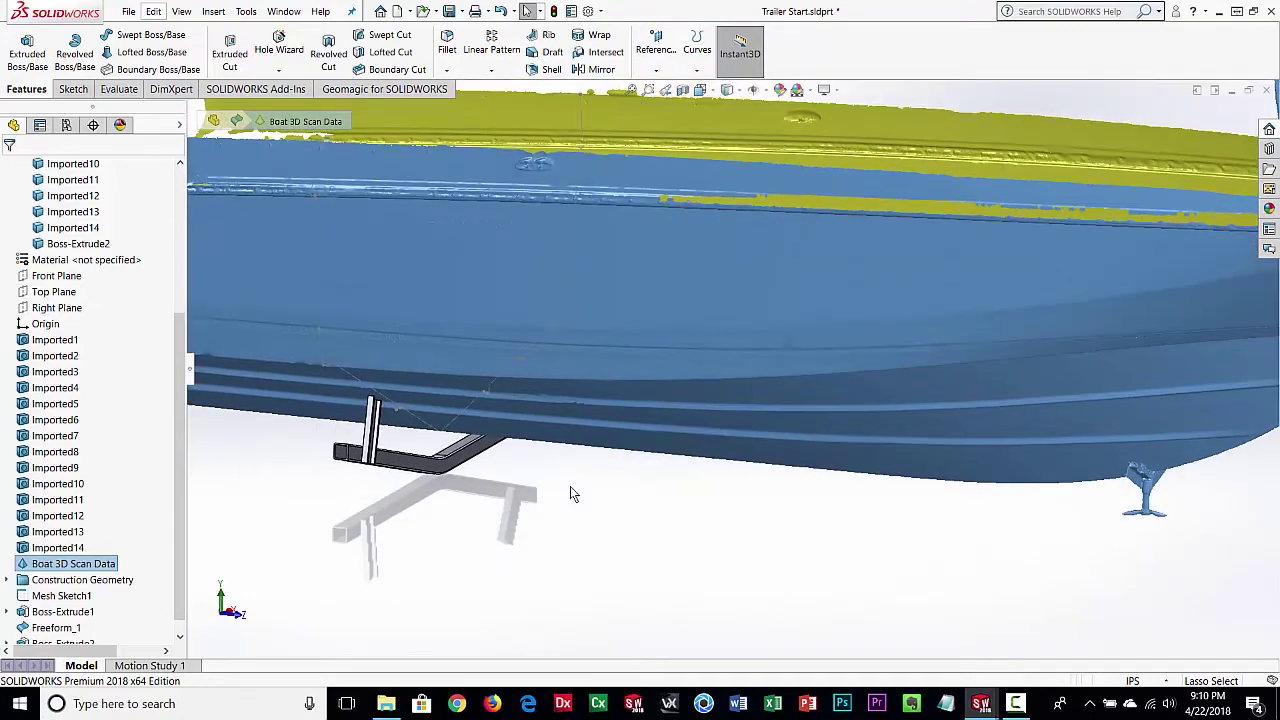
{"action": "scroll", "coordinate": [566, 486], "scroll_direction": "down", "scroll_amount": 2}
{"action": "scroll", "coordinate": [566, 486], "scroll_direction": "up", "scroll_amount": 6}
{"action": "middle_click_drag", "start_coordinate": [652, 454], "coordinate": [605, 511], "text": "ctrl"}
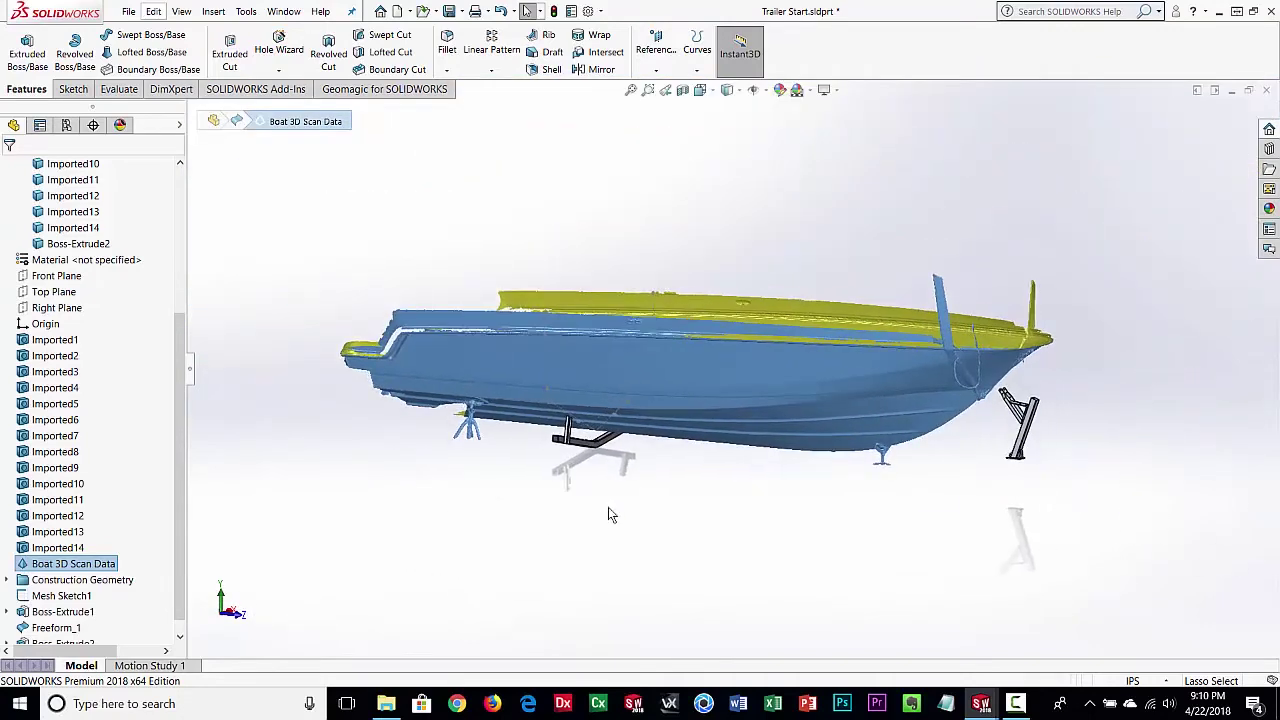
{"action": "scroll", "coordinate": [658, 478], "scroll_direction": "down", "scroll_amount": 3}
{"action": "middle_click_drag", "start_coordinate": [668, 437], "coordinate": [626, 480], "text": "ctrl"}
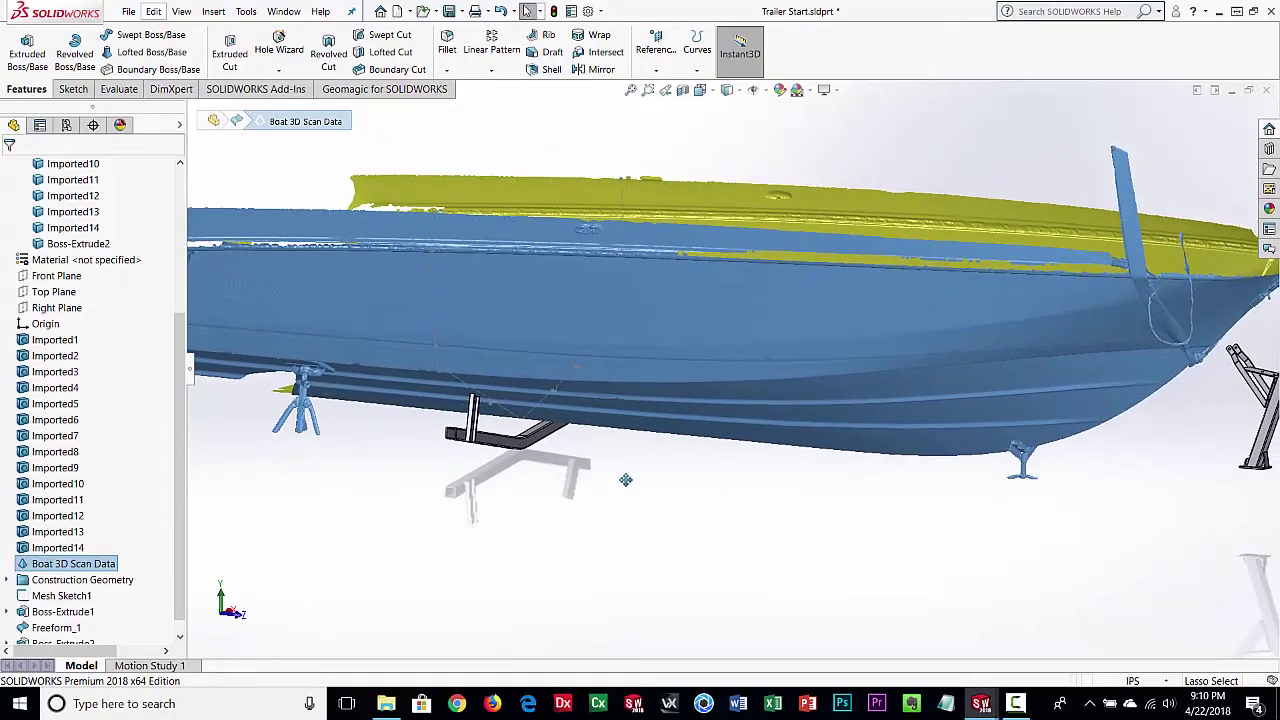
{"action": "middle_click_drag", "start_coordinate": [666, 550], "coordinate": [628, 412]}
Step: Switch to the open Boat Trailer Complete part and maximize its window
{"action": "left_click", "coordinate": [1232, 92]}
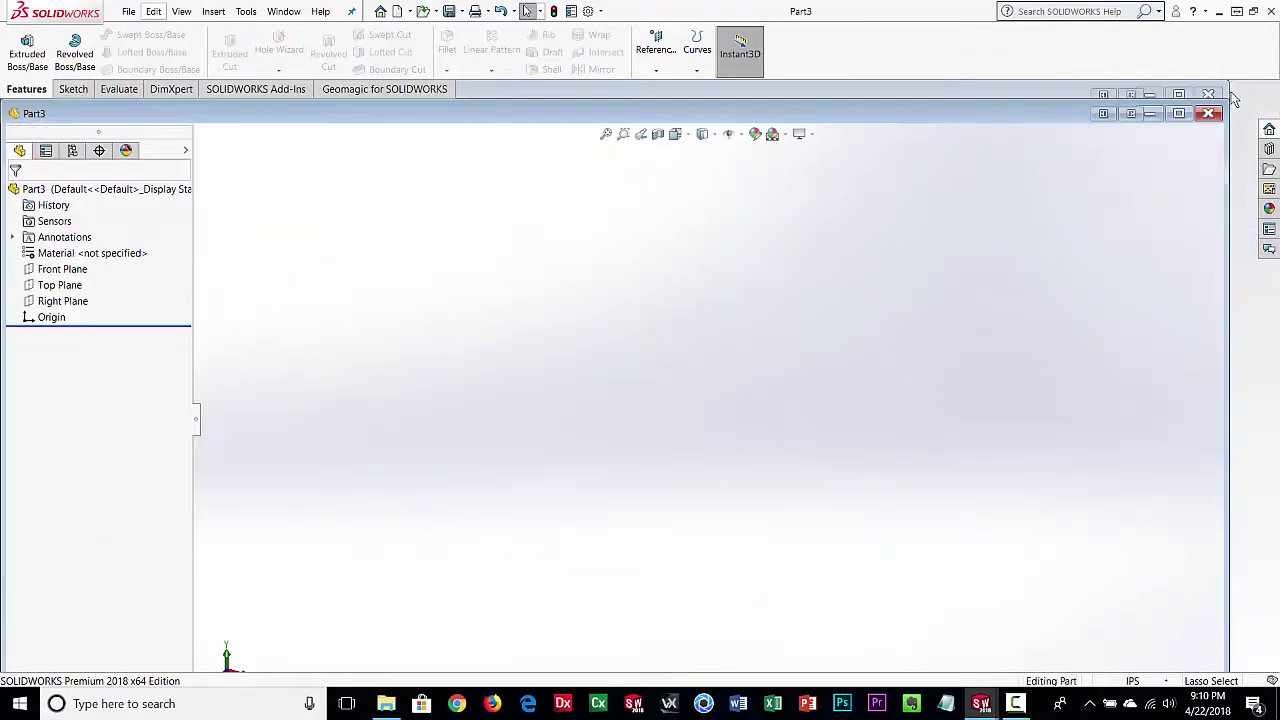
{"action": "left_click", "coordinate": [1047, 91]}
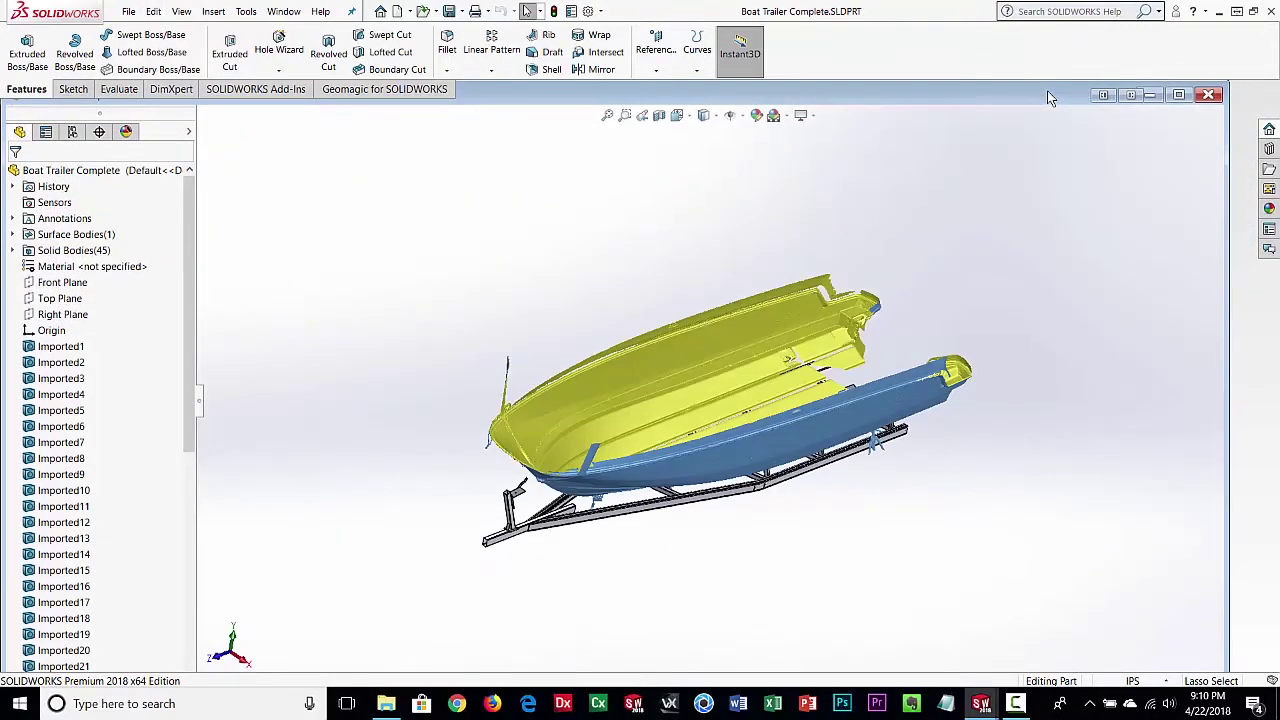
{"action": "double_click", "coordinate": [604, 95]}
Step: Examine the underside of the completed trailer, focusing on the slotted brackets that join the upright supports to the long boards
{"action": "middle_click_drag", "start_coordinate": [677, 449], "coordinate": [768, 348]}
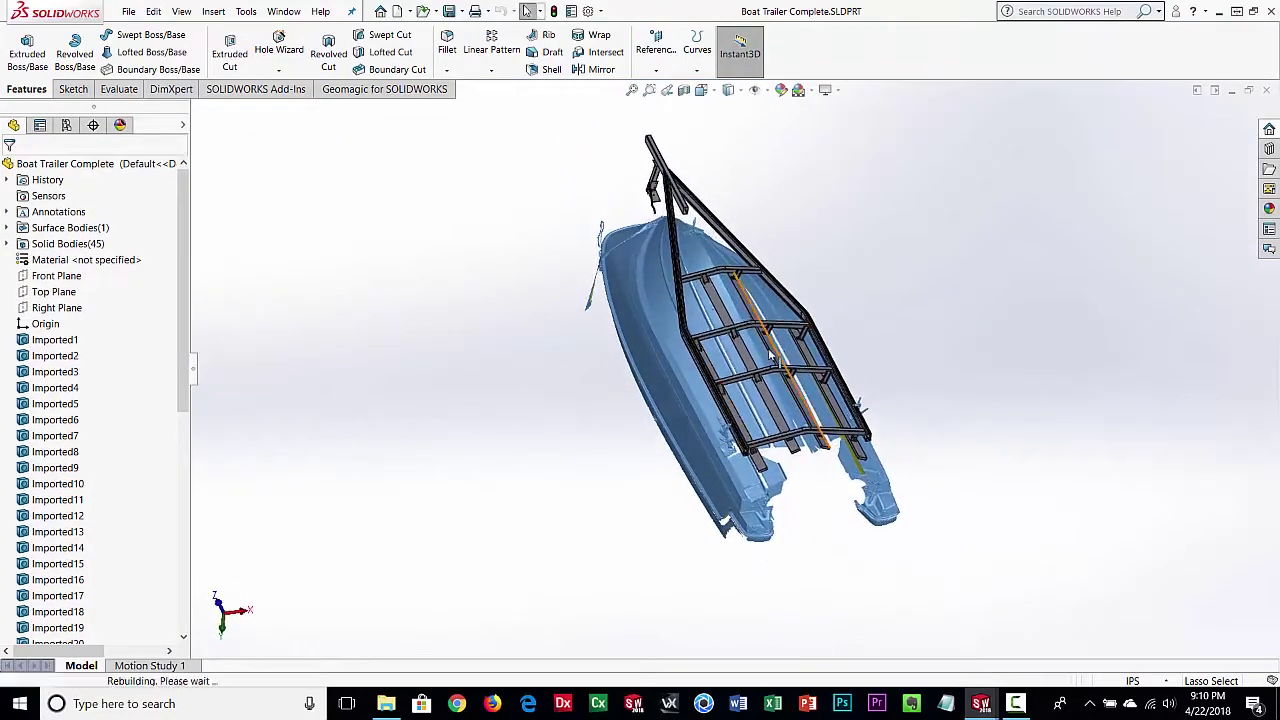
{"action": "scroll", "coordinate": [760, 437], "scroll_direction": "down", "scroll_amount": 10}
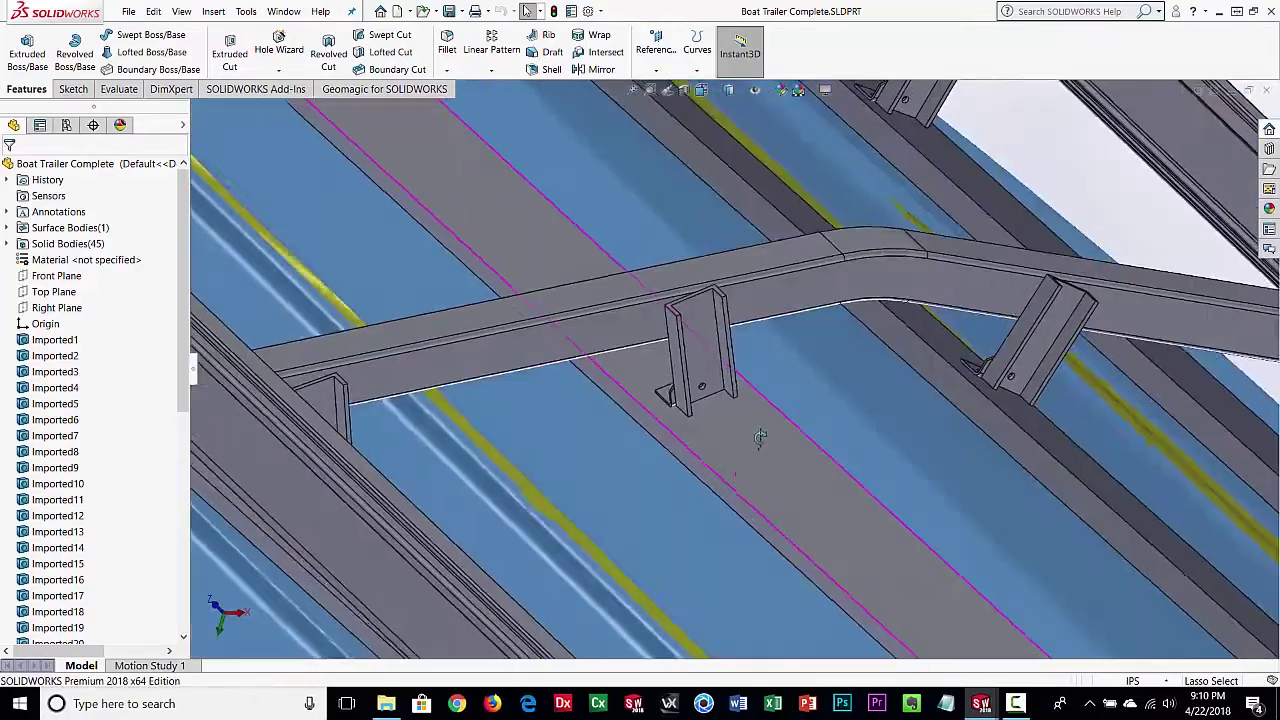
{"action": "scroll", "coordinate": [760, 437], "scroll_direction": "down", "scroll_amount": 10}
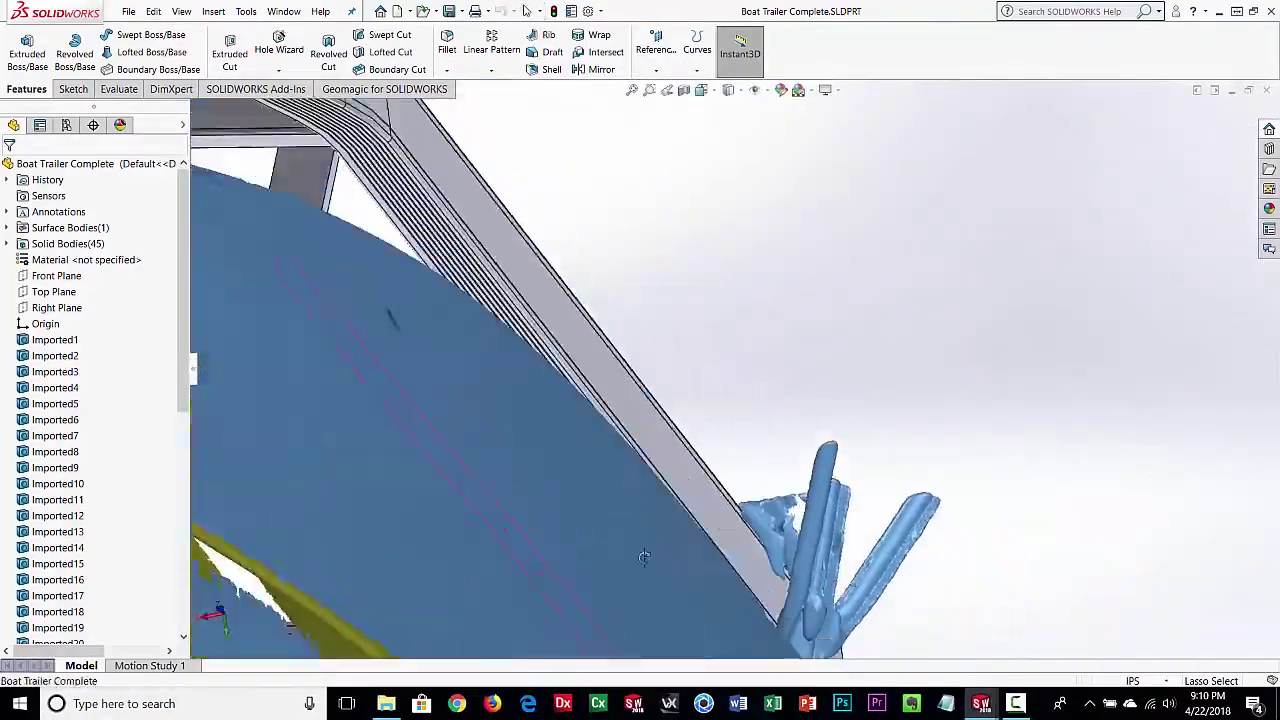
{"action": "middle_click_drag", "start_coordinate": [644, 557], "coordinate": [630, 610]}
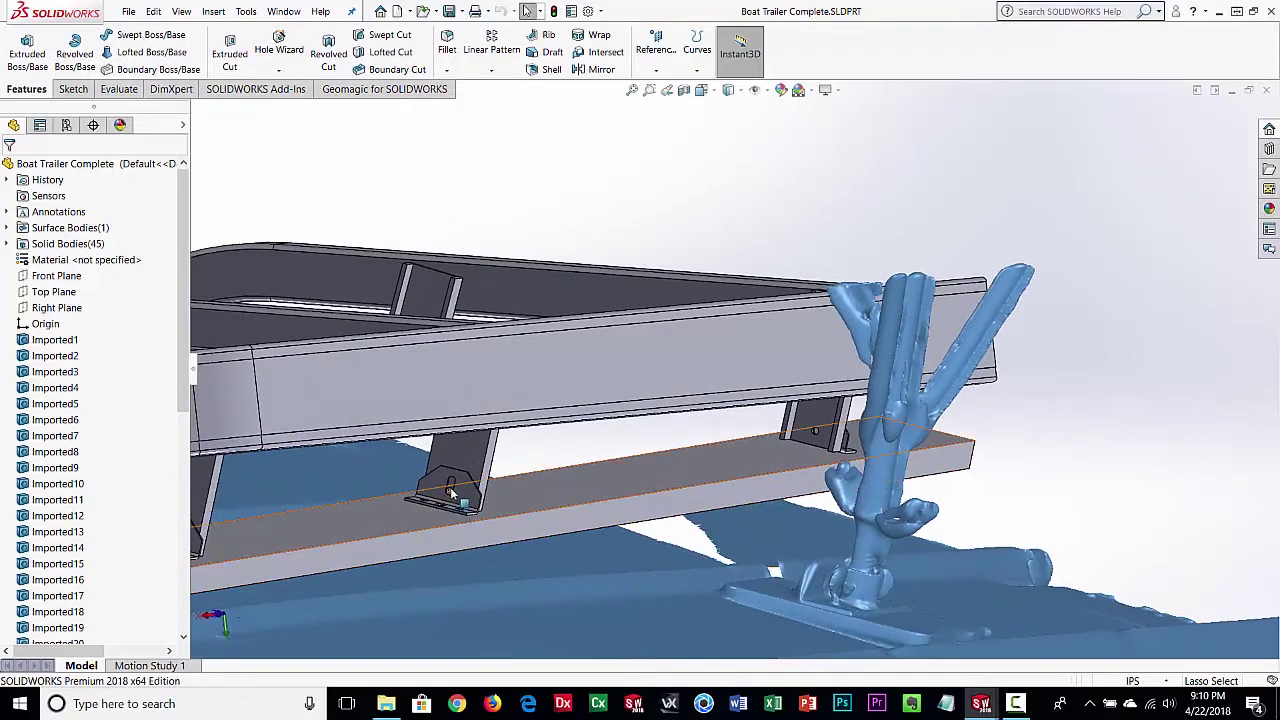
{"action": "scroll", "coordinate": [452, 492], "scroll_direction": "down", "scroll_amount": 5}
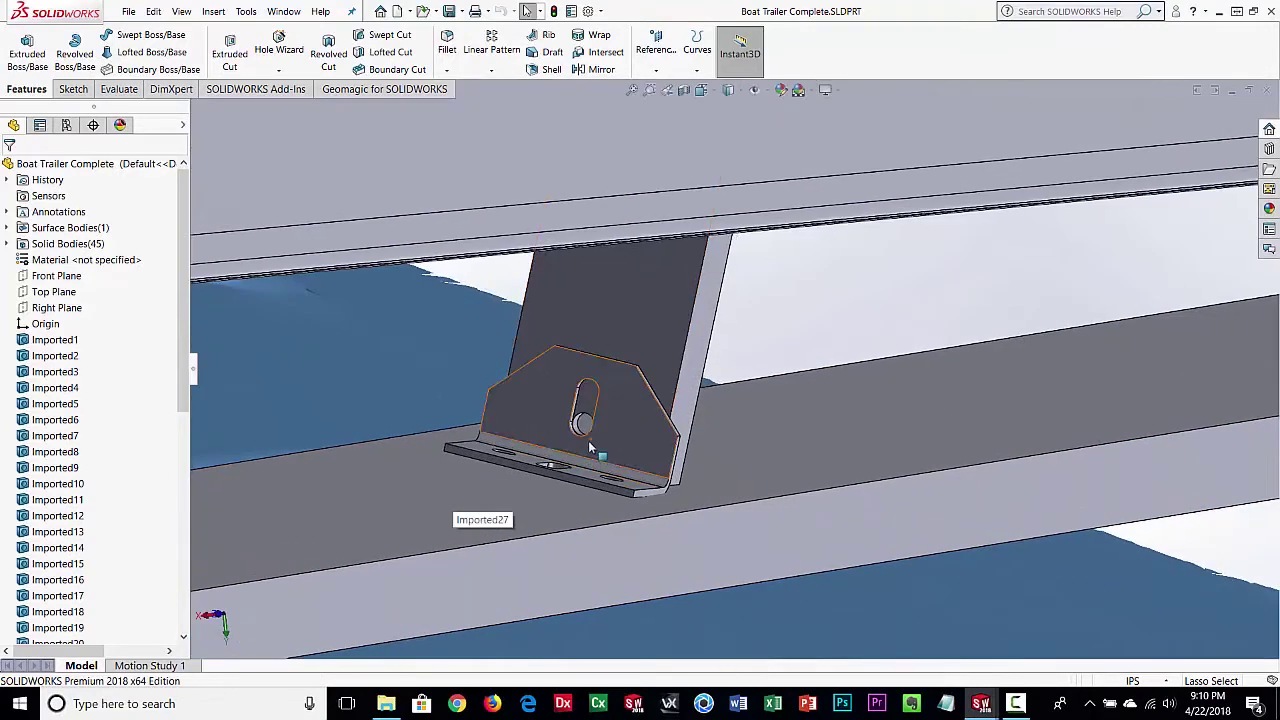
{"action": "scroll", "coordinate": [575, 470], "scroll_direction": "down", "scroll_amount": 2}
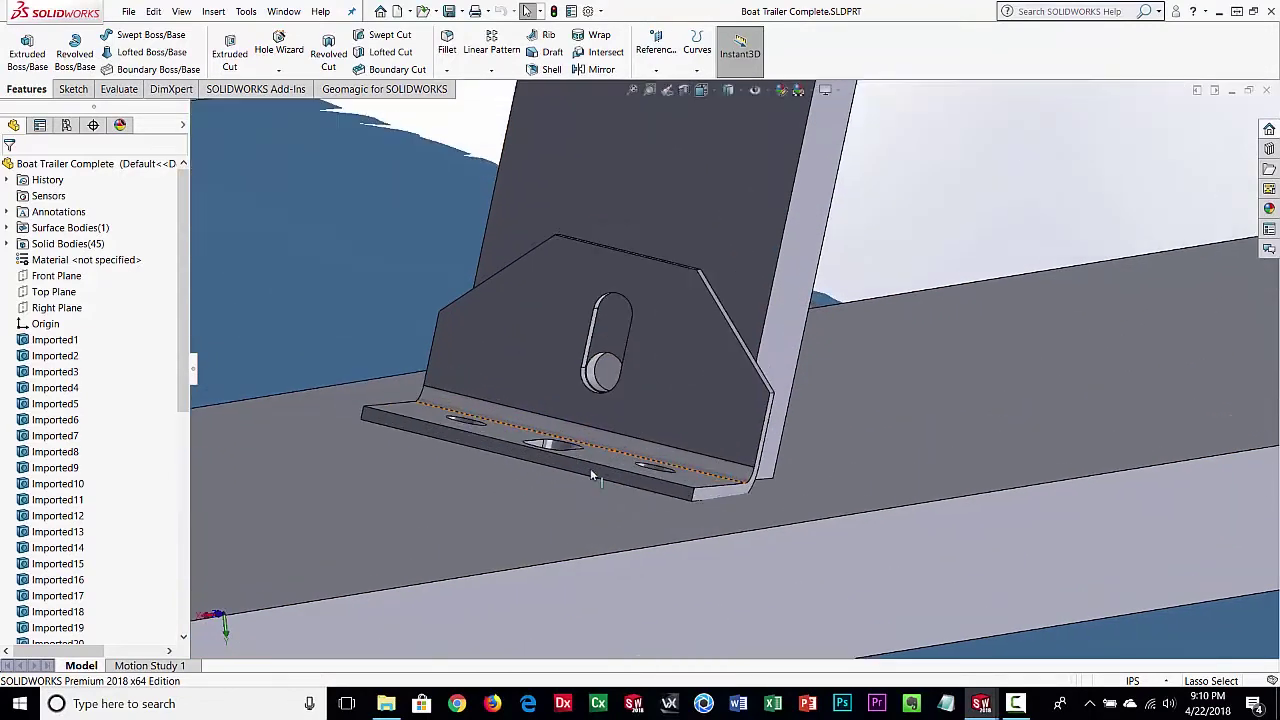
{"action": "scroll", "coordinate": [600, 476], "scroll_direction": "up", "scroll_amount": 4}
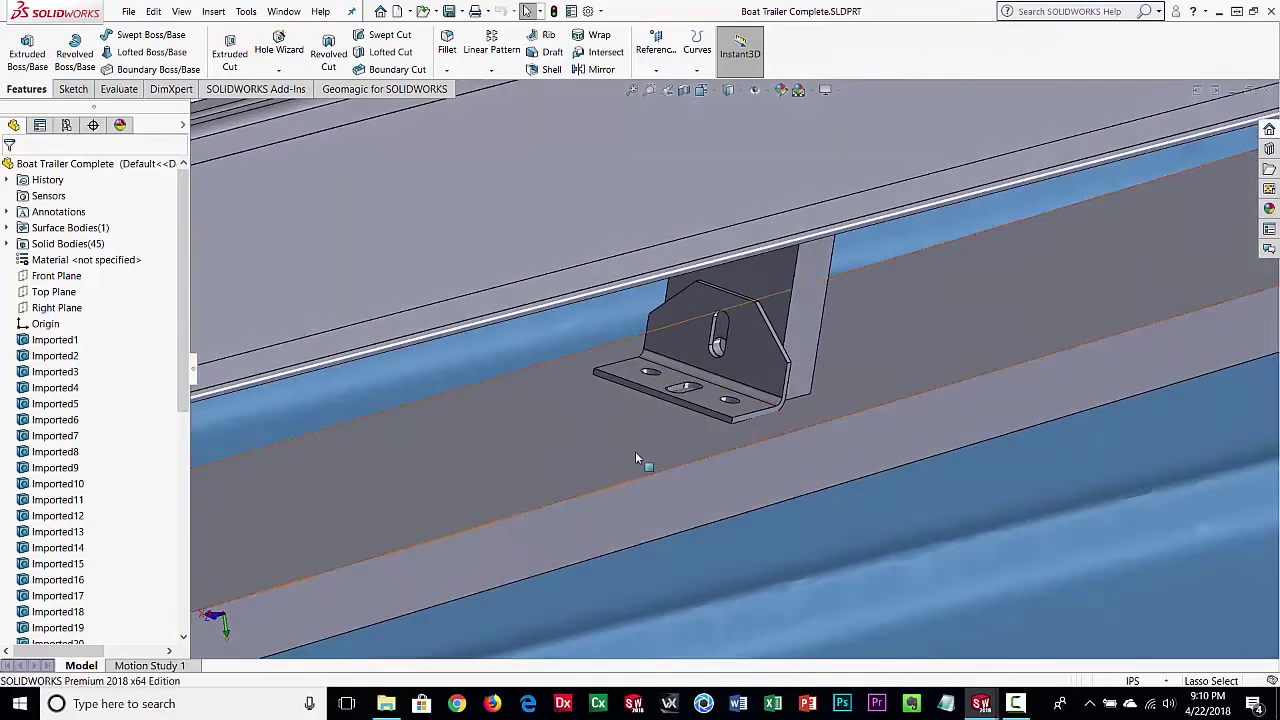
{"action": "scroll", "coordinate": [760, 468], "scroll_direction": "down", "scroll_amount": 3}
{"action": "scroll", "coordinate": [753, 482], "scroll_direction": "up", "scroll_amount": 5}
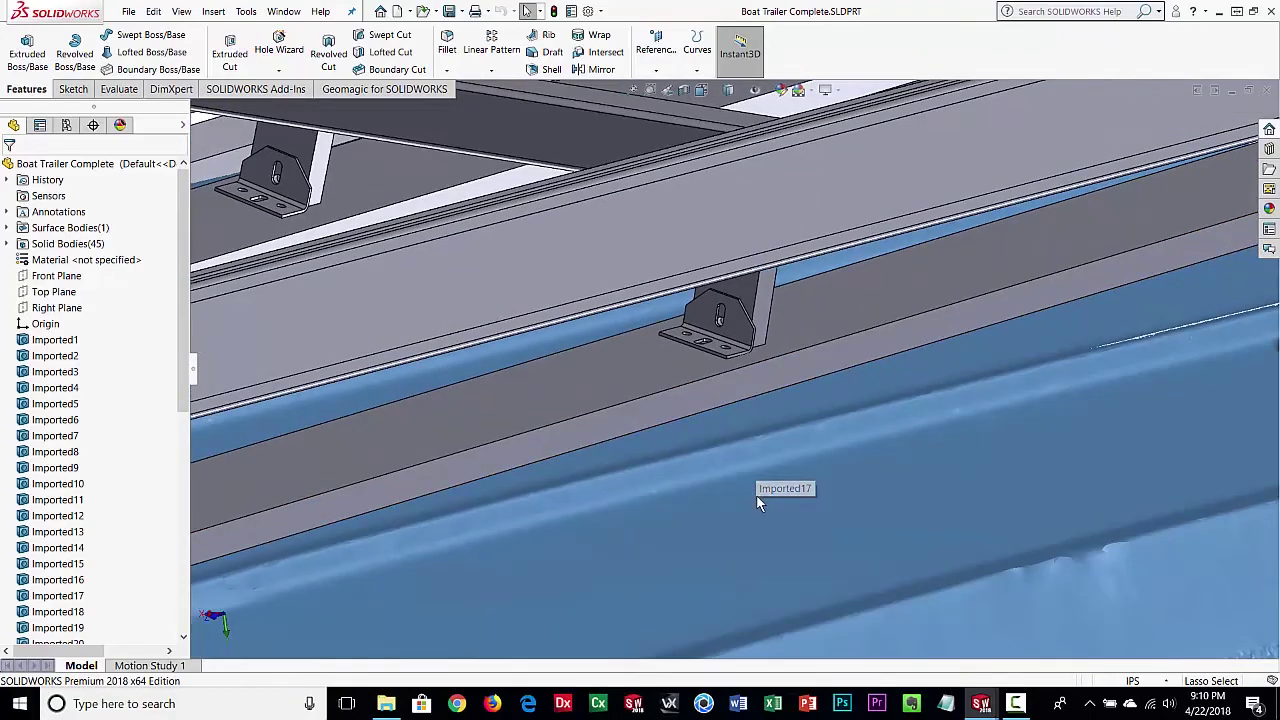
Step: Examine how the frame, cross members and long boards of the completed trailer follow the scanned hull
{"action": "left_click", "coordinate": [751, 498]}
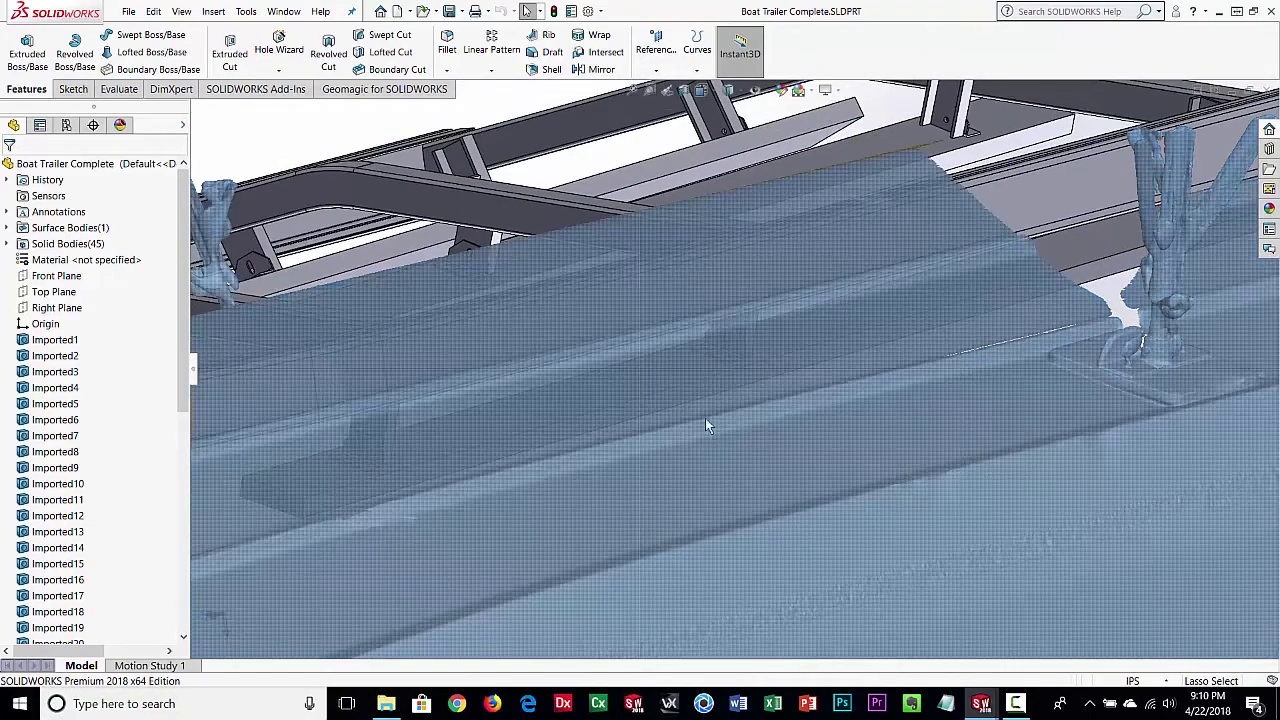
{"action": "scroll", "coordinate": [705, 425], "scroll_direction": "up", "scroll_amount": 4}
{"action": "scroll", "coordinate": [686, 321], "scroll_direction": "down", "scroll_amount": 3}
{"action": "scroll", "coordinate": [700, 340], "scroll_direction": "up", "scroll_amount": 5}
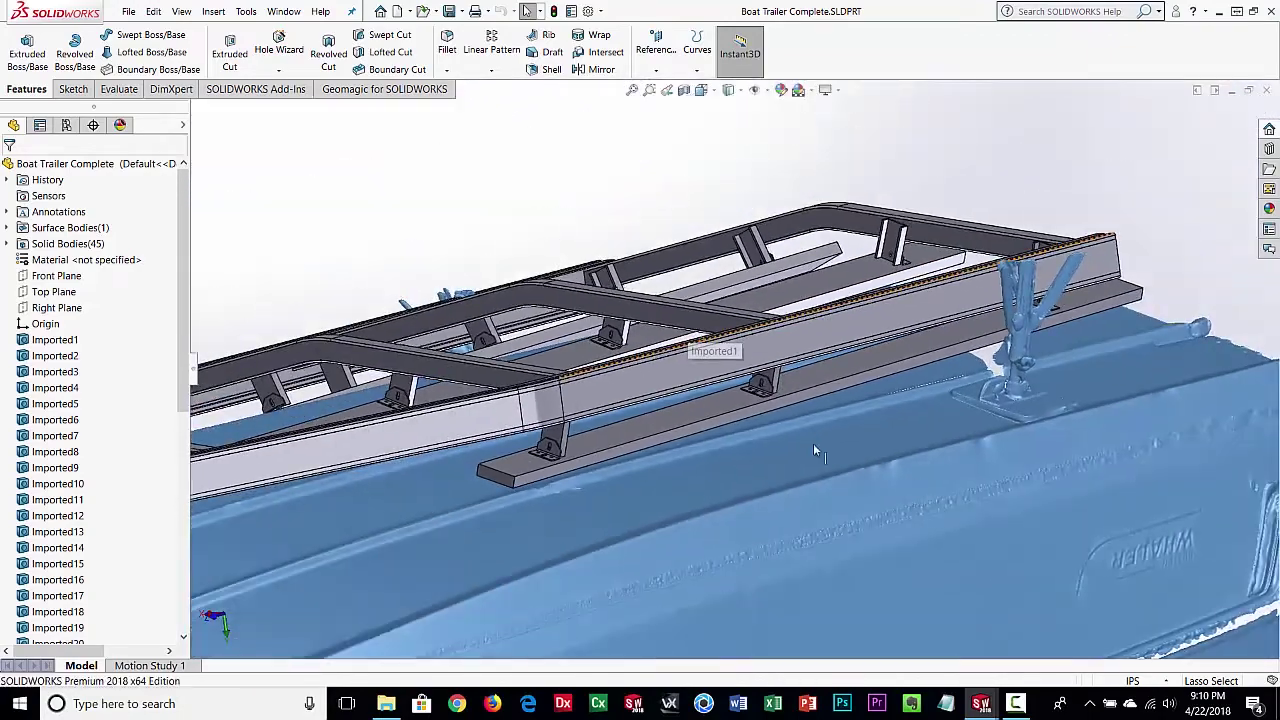
{"action": "middle_click_drag", "start_coordinate": [815, 452], "coordinate": [521, 390]}
{"action": "middle_click_drag", "start_coordinate": [660, 373], "coordinate": [877, 130], "text": "ctrl"}
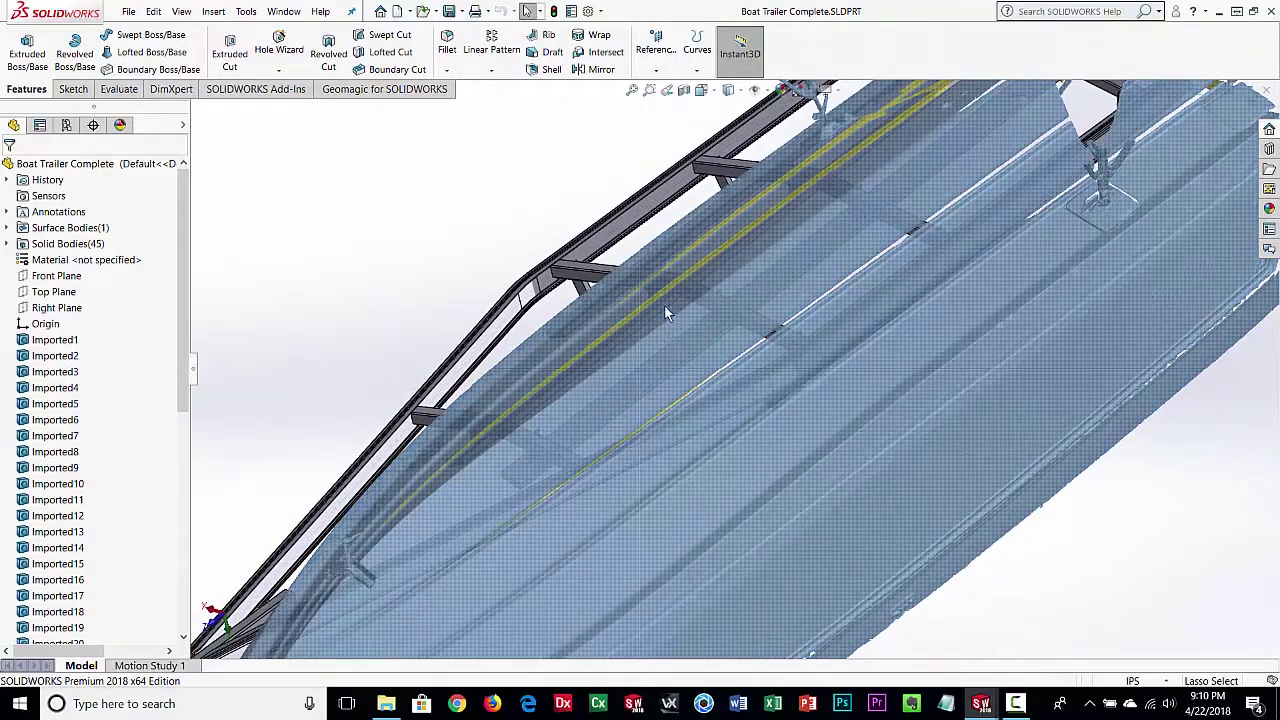
{"action": "middle_click_drag", "start_coordinate": [430, 436], "coordinate": [743, 500]}
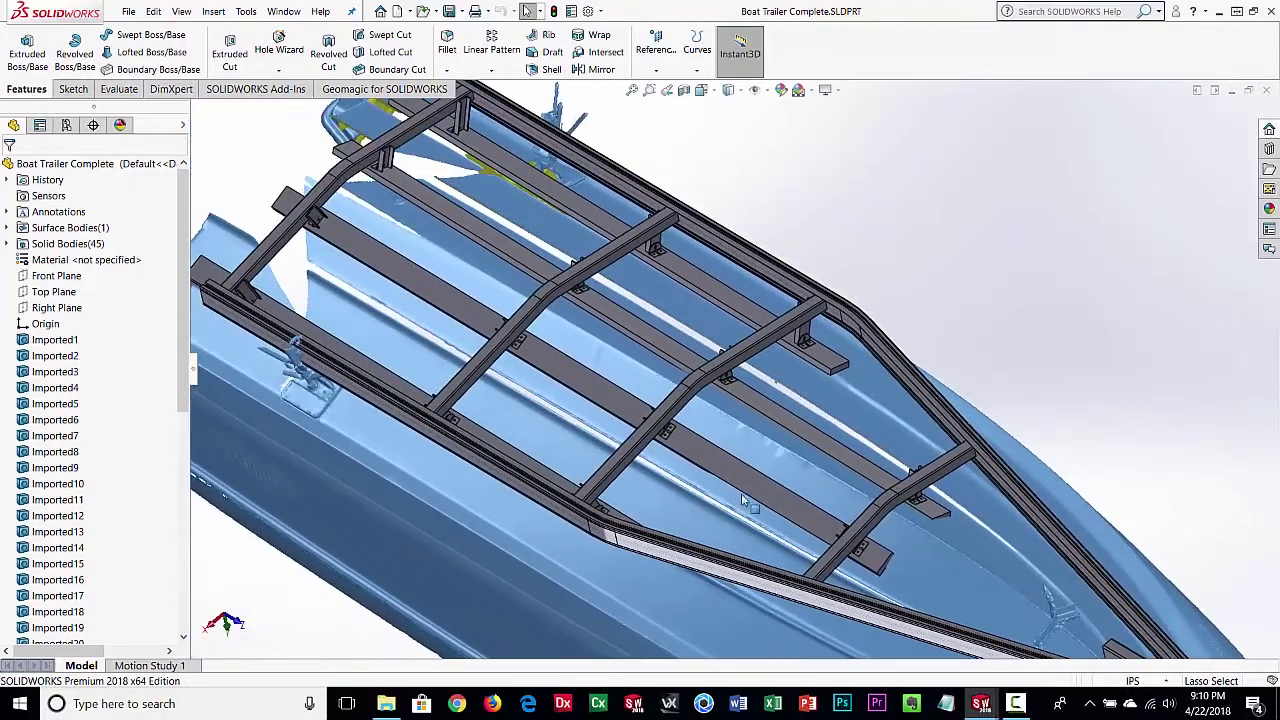
{"action": "scroll", "coordinate": [630, 350], "scroll_direction": "up", "scroll_amount": 5}
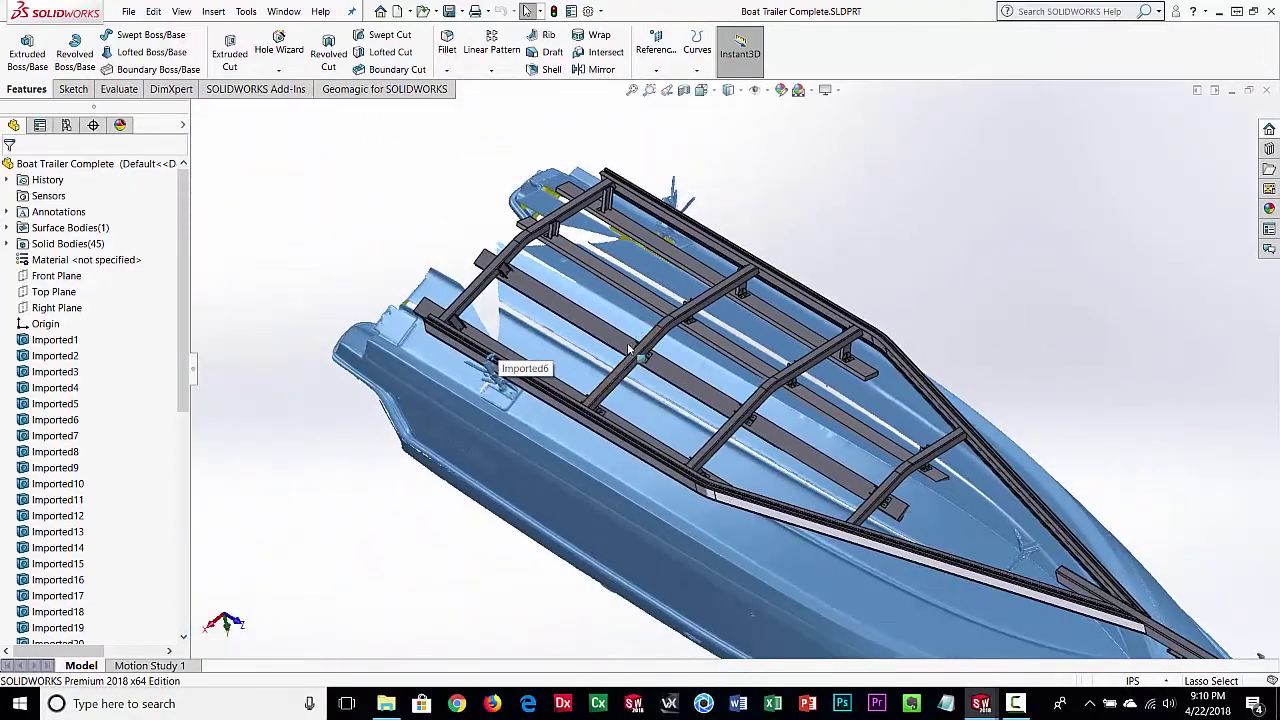
{"action": "middle_click_drag", "start_coordinate": [630, 350], "coordinate": [646, 405]}
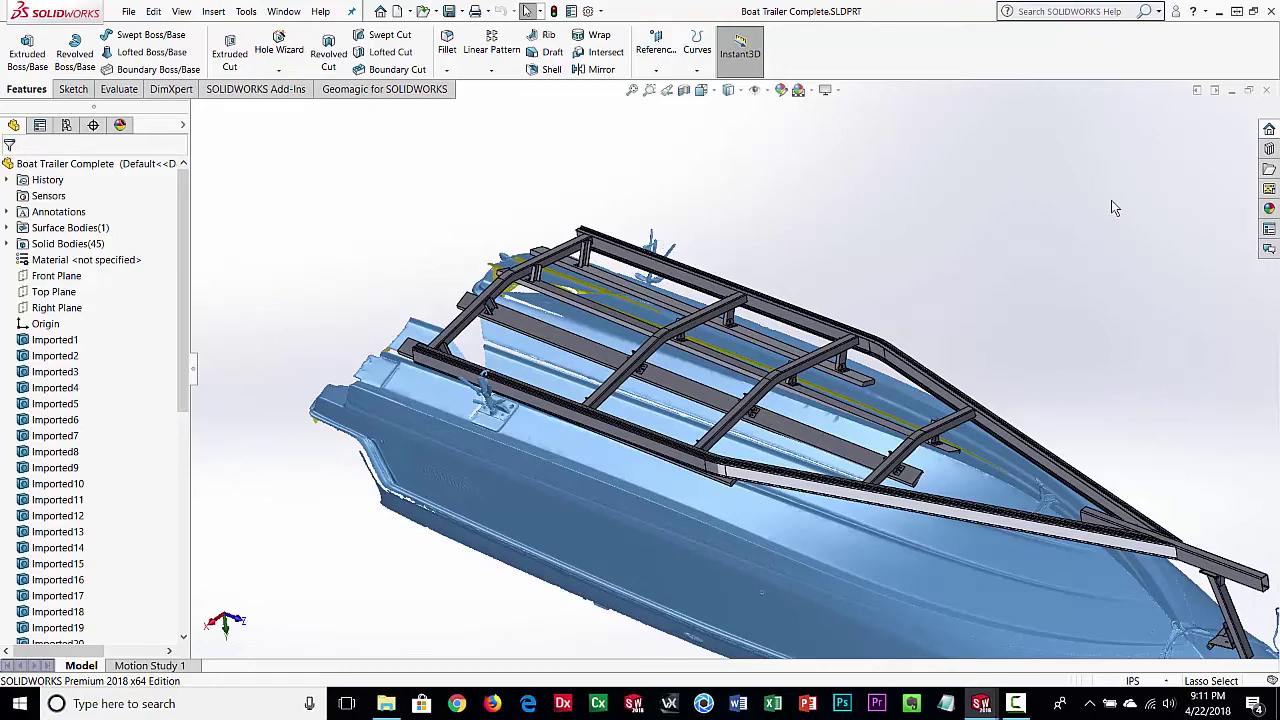
{"action": "middle_click_drag", "start_coordinate": [846, 483], "coordinate": [741, 430], "text": "ctrl"}
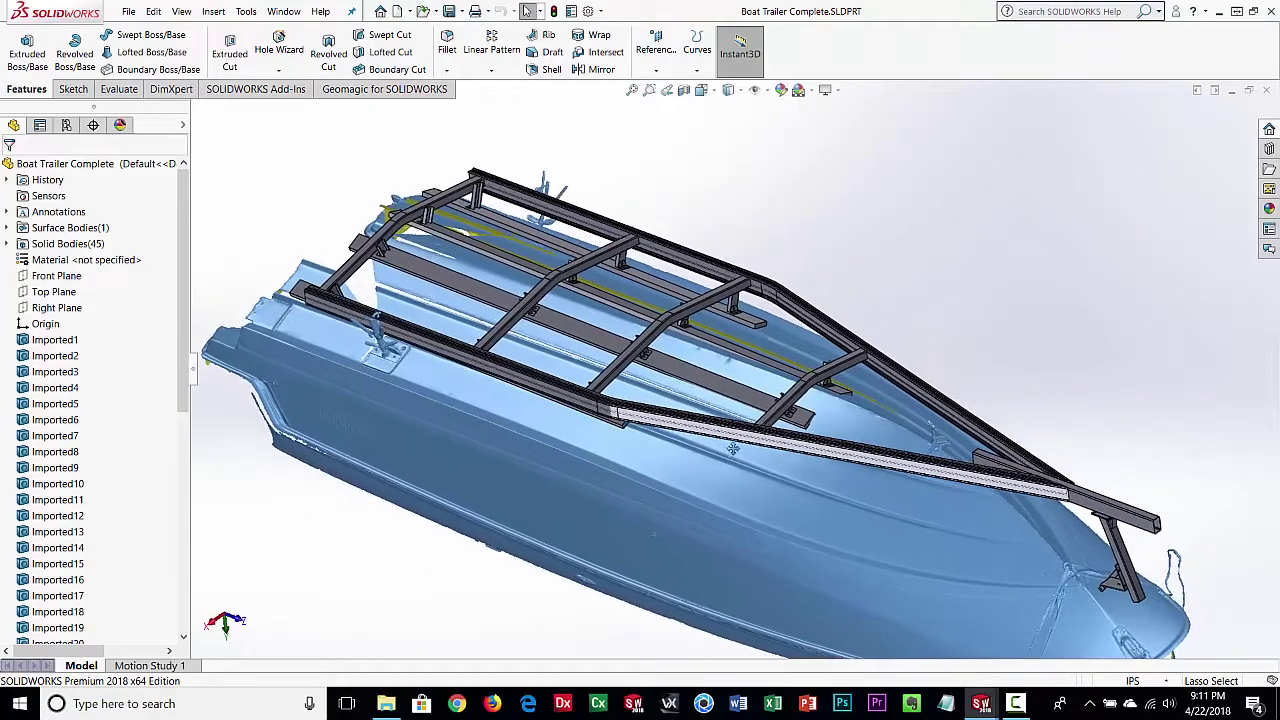
{"action": "middle_click_drag", "start_coordinate": [985, 293], "coordinate": [985, 276]}
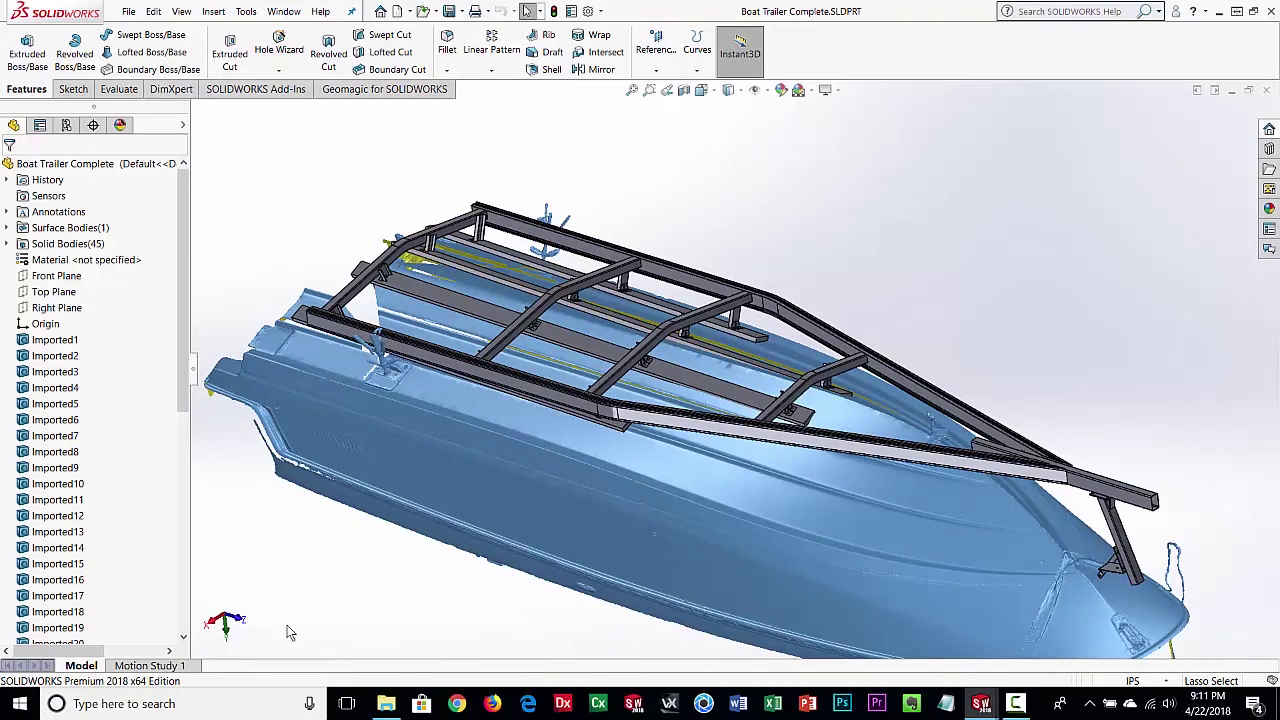
{"action": "scroll", "coordinate": [553, 547], "scroll_direction": "down", "scroll_amount": 1}
{"action": "scroll", "coordinate": [531, 562], "scroll_direction": "up", "scroll_amount": 2}
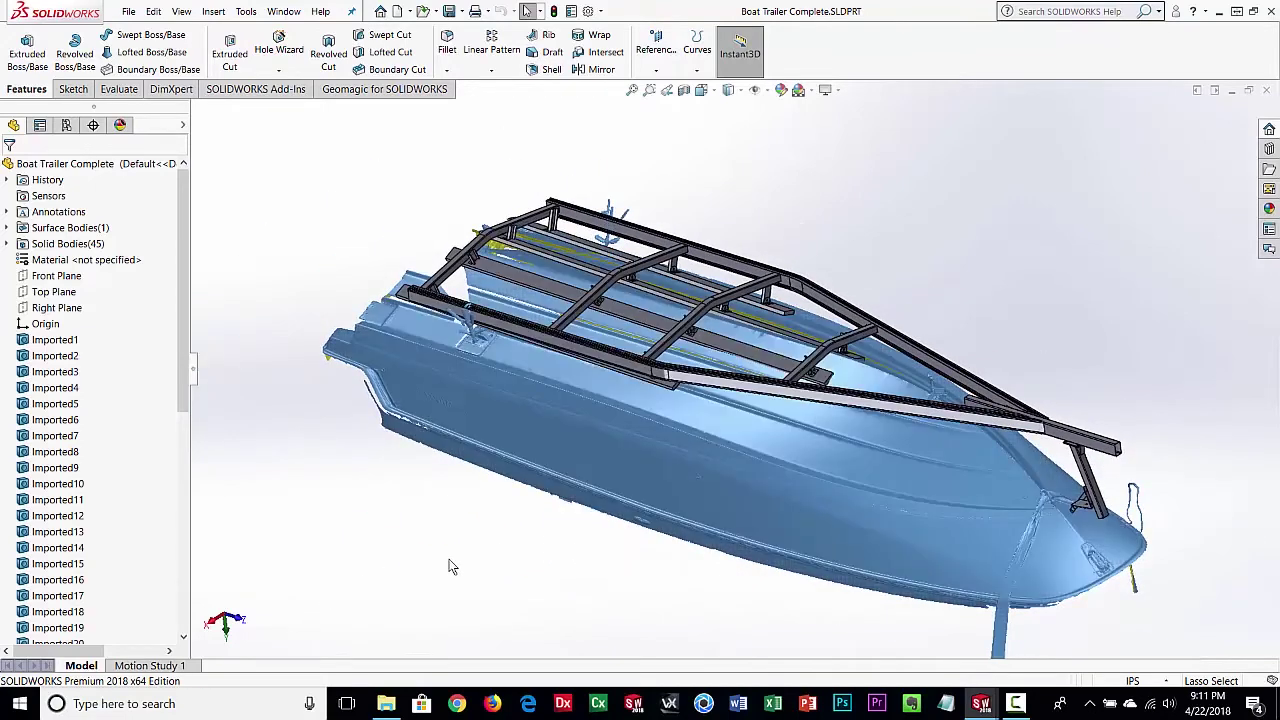
{"action": "mouse_move", "coordinate": [630, 586]}
{"action": "middle_mouse_down"}
{"action": "mouse_move", "coordinate": [615, 570]}
{"action": "mouse_move", "coordinate": [636, 578]}
{"action": "middle_mouse_up"}
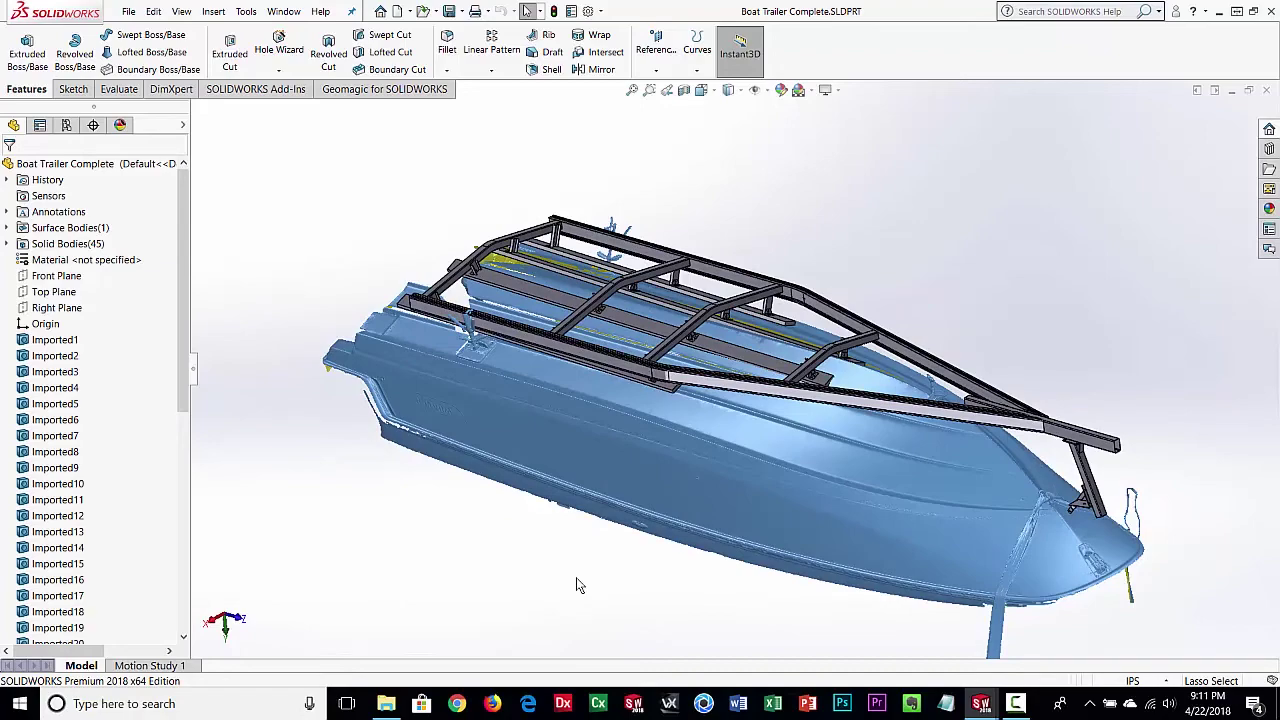
{"action": "mouse_move", "coordinate": [588, 603]}
{"action": "middle_mouse_down"}
{"action": "mouse_move", "coordinate": [586, 563]}
{"action": "mouse_move", "coordinate": [586, 605]}
{"action": "mouse_move", "coordinate": [594, 591]}
{"action": "mouse_move", "coordinate": [603, 606]}
{"action": "middle_mouse_up"}
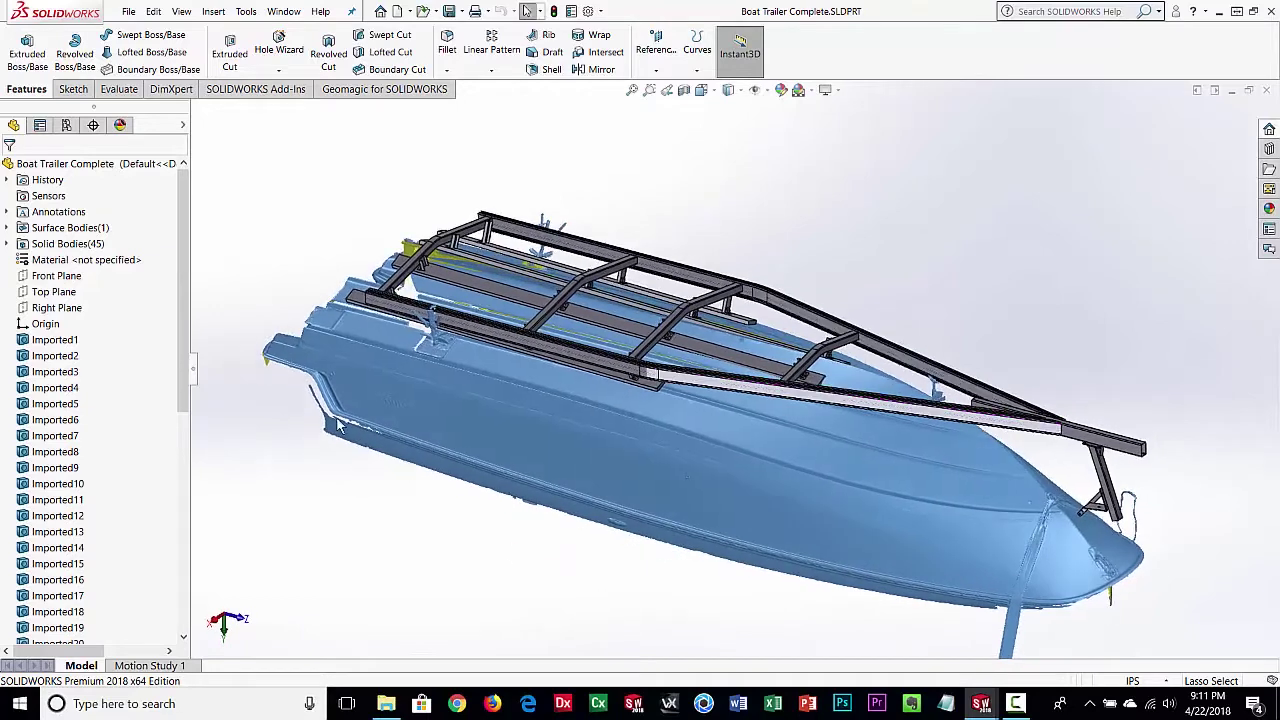